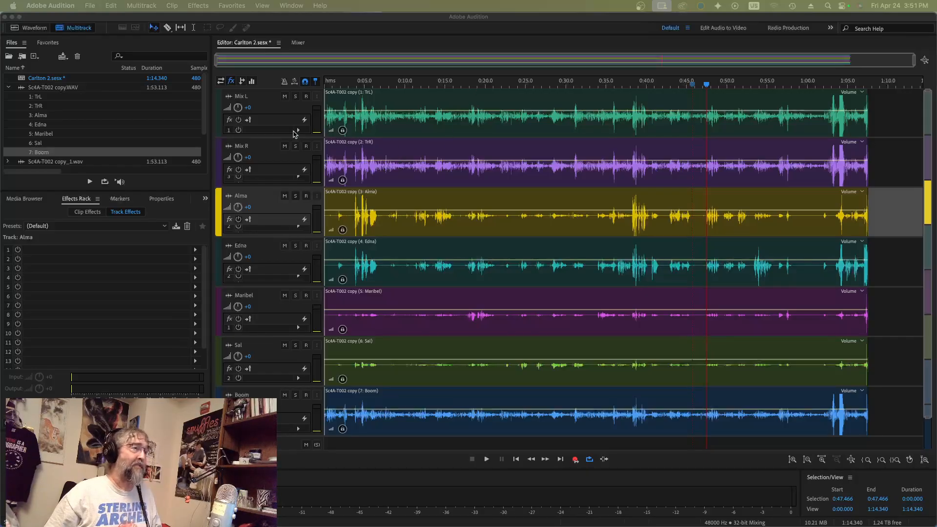
# Go through the session's tracks one by one from Mix L to Boom, ending on Mix R, to review their sources
pyautogui.click(265, 103)
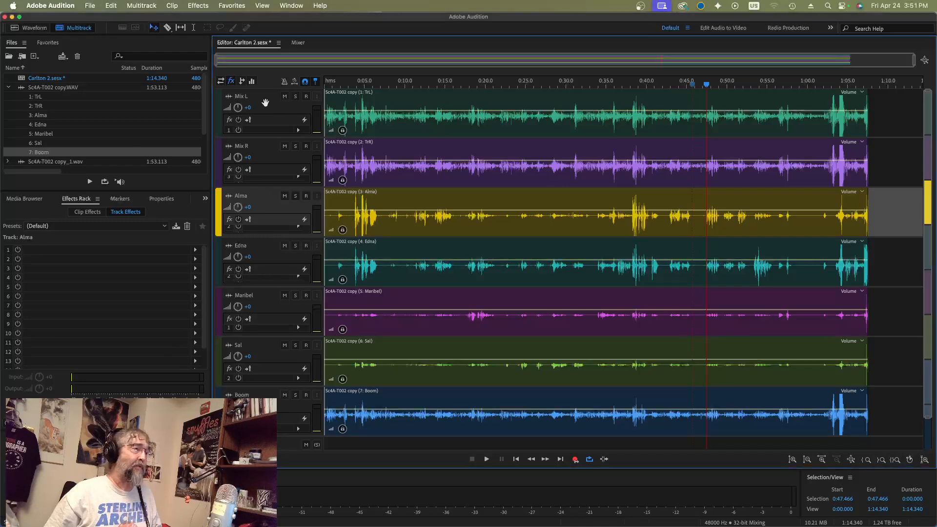
pyautogui.click(265, 103)
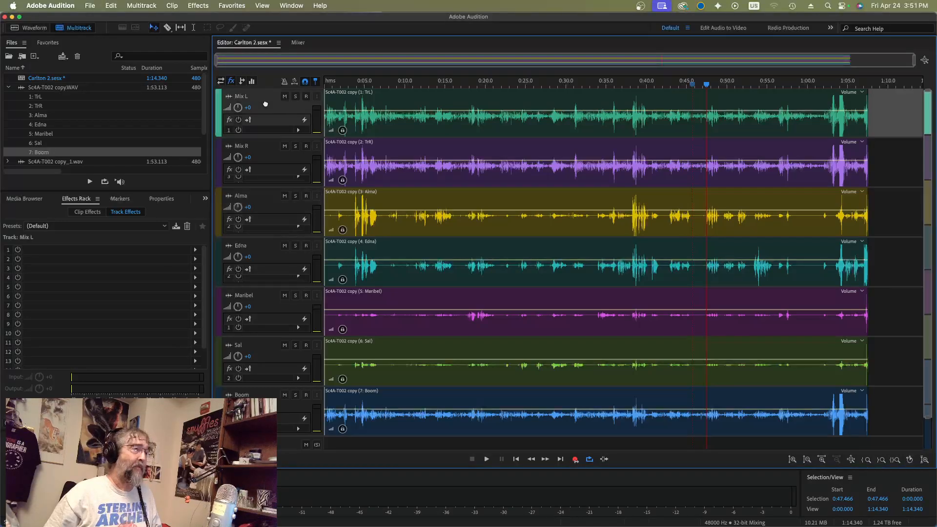
pyautogui.click(264, 156)
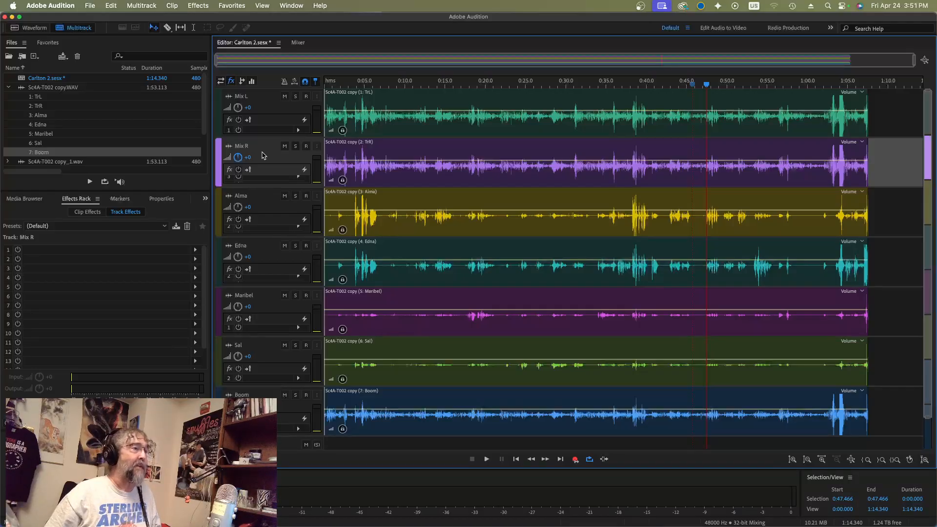
pyautogui.click(262, 202)
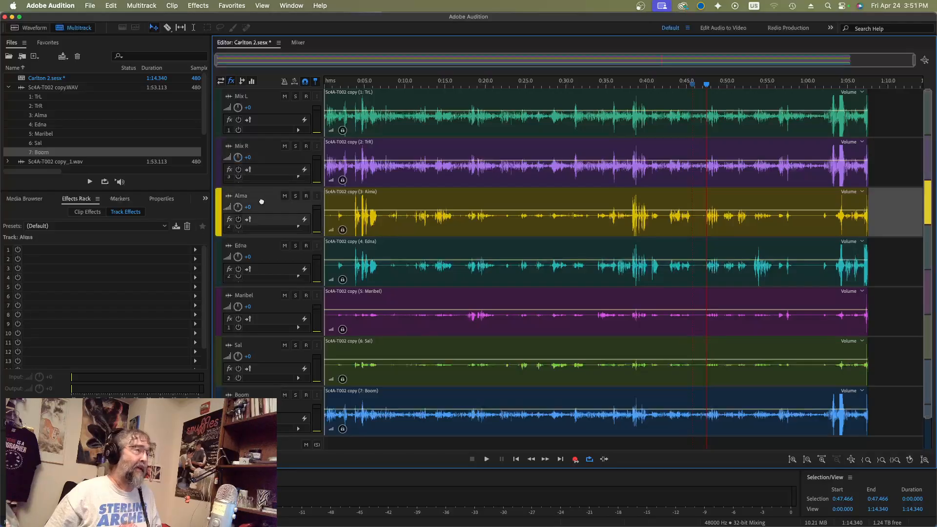
pyautogui.click(270, 257)
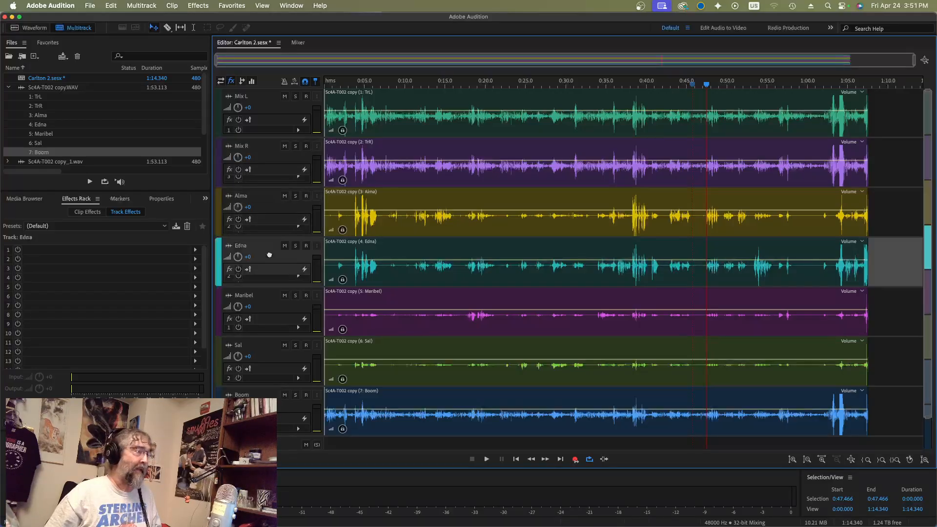
pyautogui.click(266, 301)
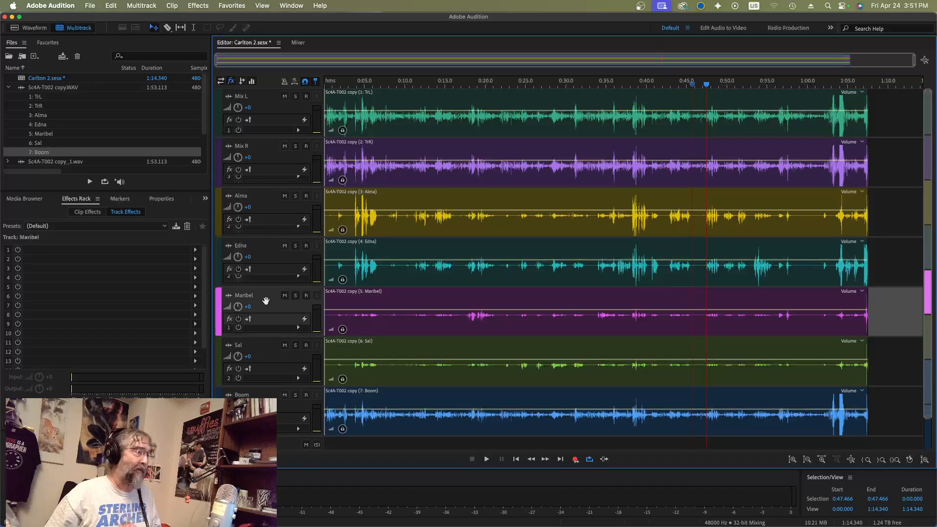
pyautogui.click(262, 350)
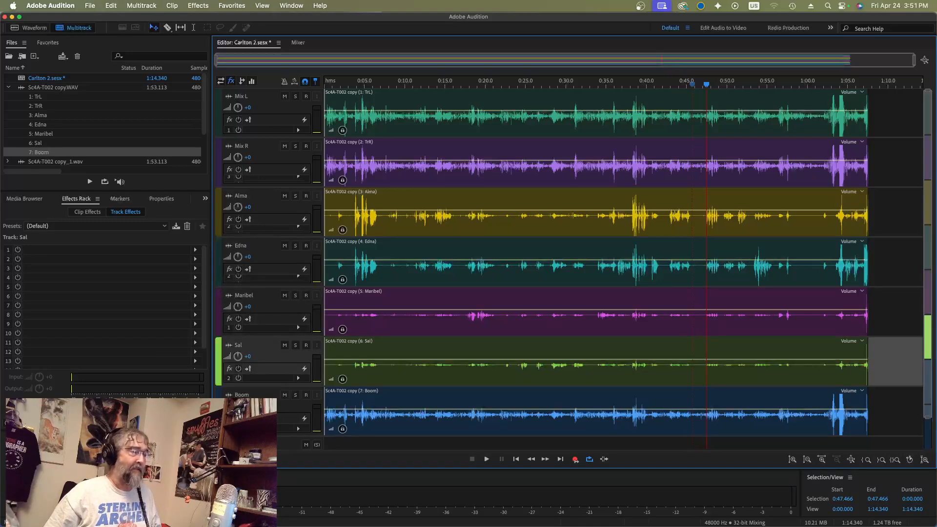
pyautogui.click(263, 404)
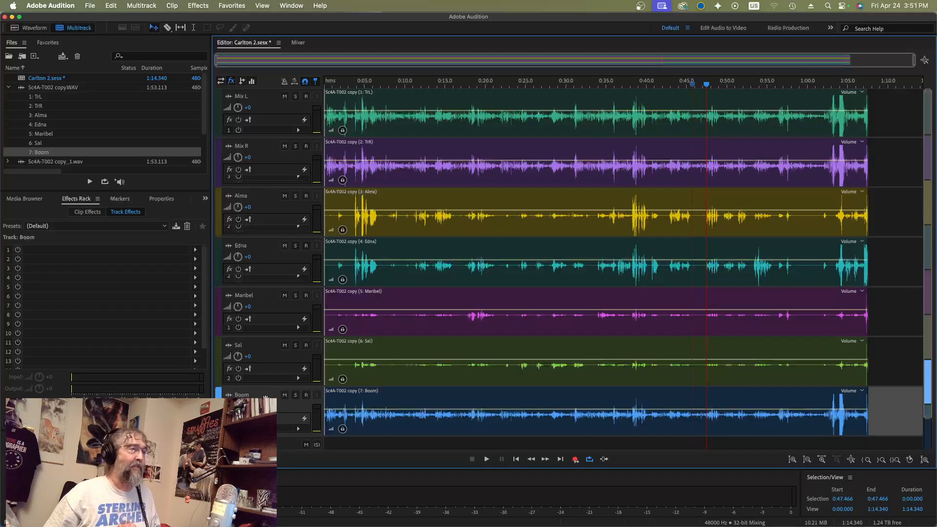
pyautogui.click(273, 102)
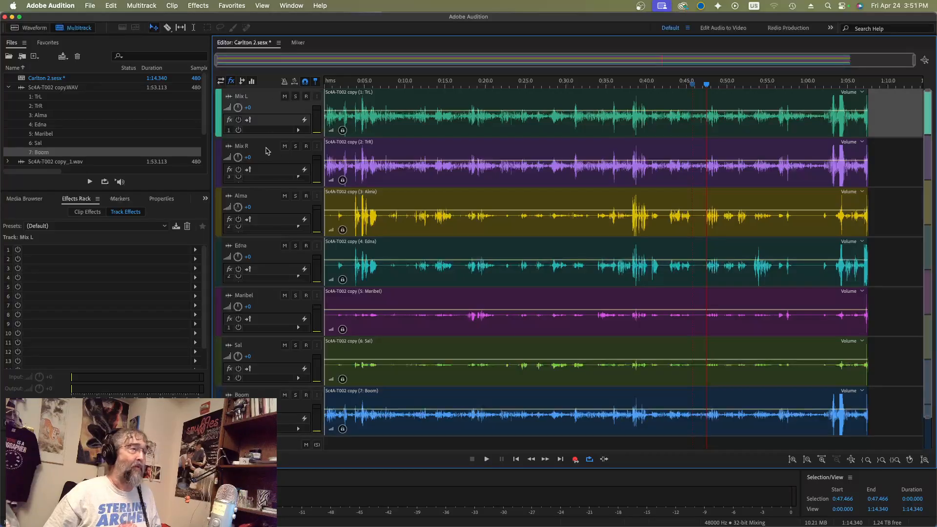
pyautogui.click(266, 152)
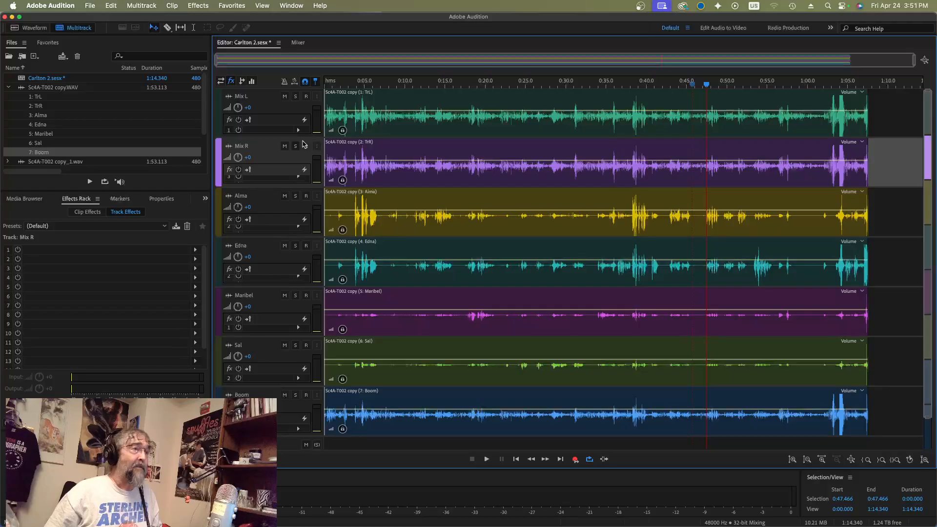
# Play the full multitrack mix from the start of the session to about 0:46, pausing once at about 0:41
pyautogui.click(325, 84)
pyautogui.press('space')
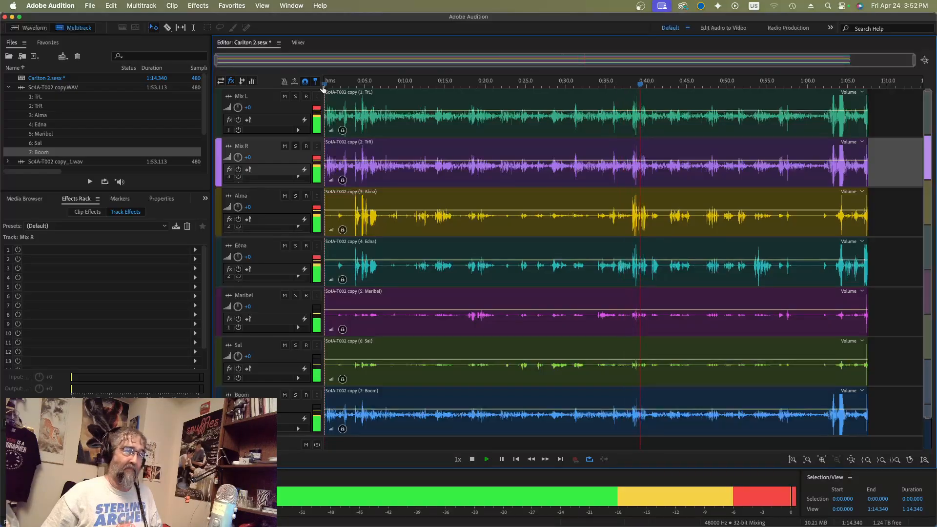
pyautogui.press('space')
pyautogui.press('space')
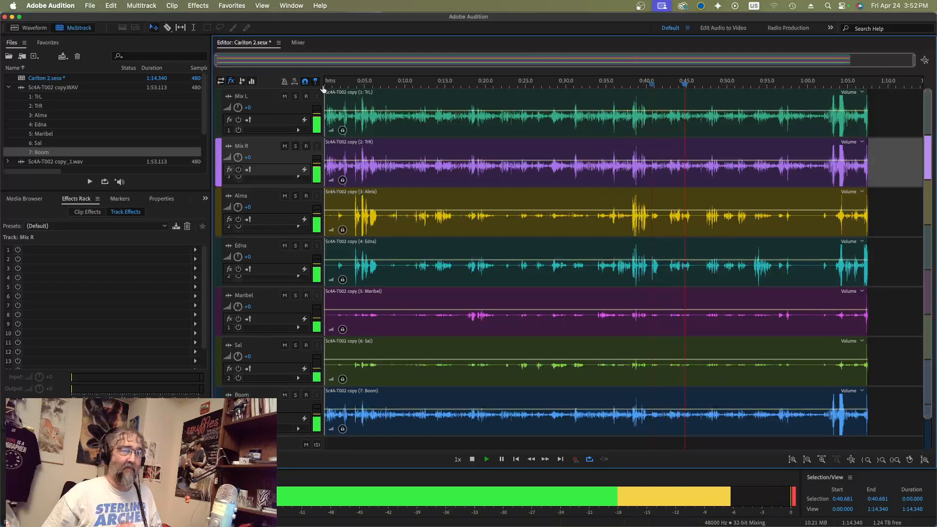
pyautogui.press('space')
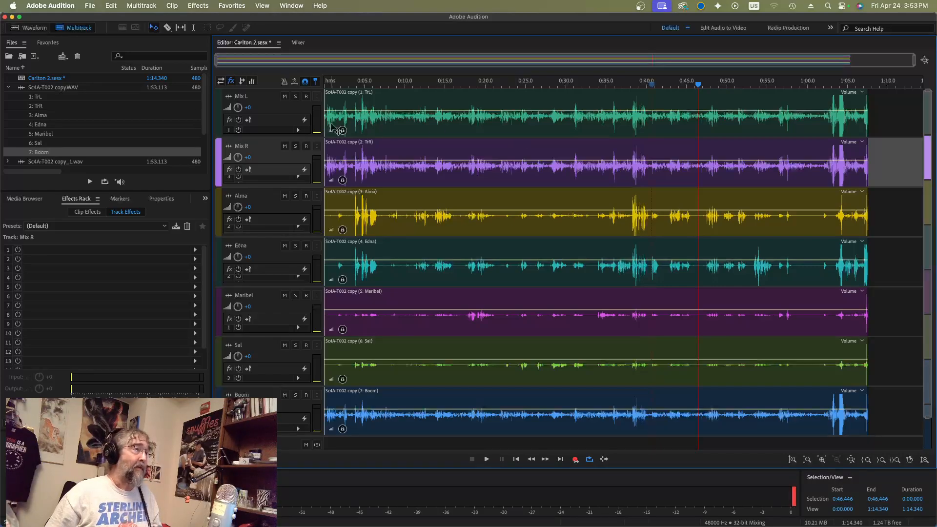
# Mute the Mix L, Mix R and Boom tracks, and unmute all three again
pyautogui.click(284, 96)
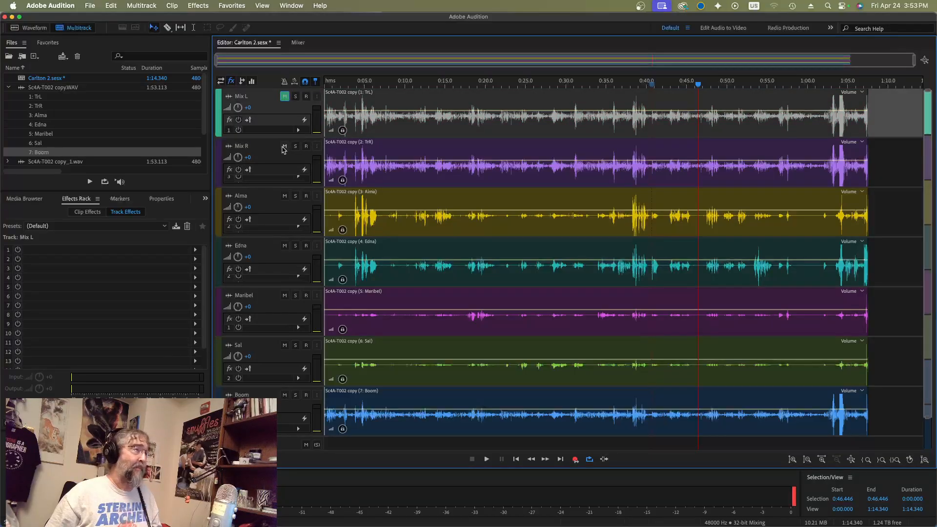
pyautogui.click(284, 147)
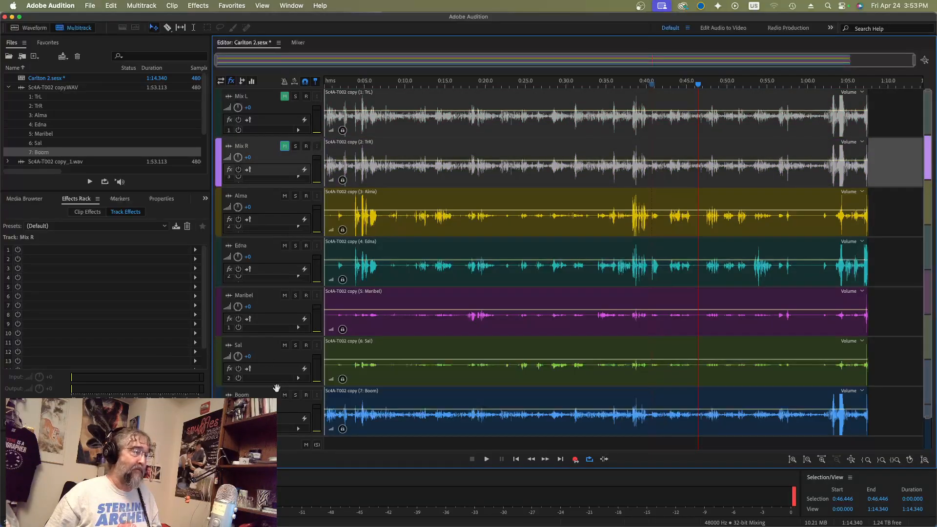
pyautogui.click(285, 396)
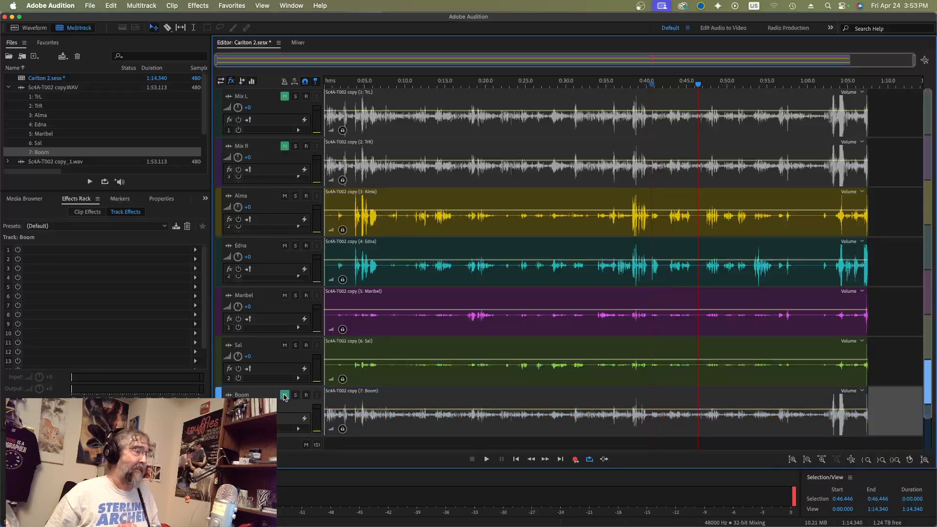
pyautogui.click(285, 396)
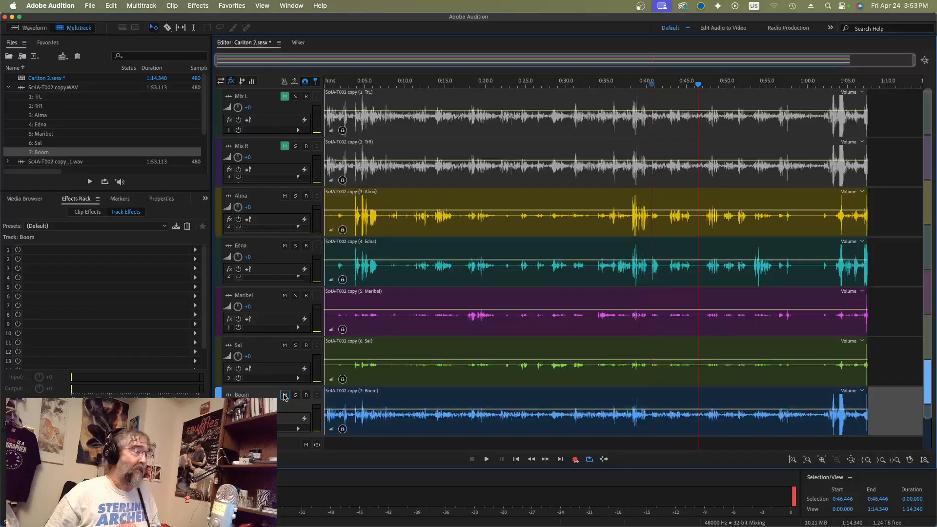
pyautogui.click(285, 146)
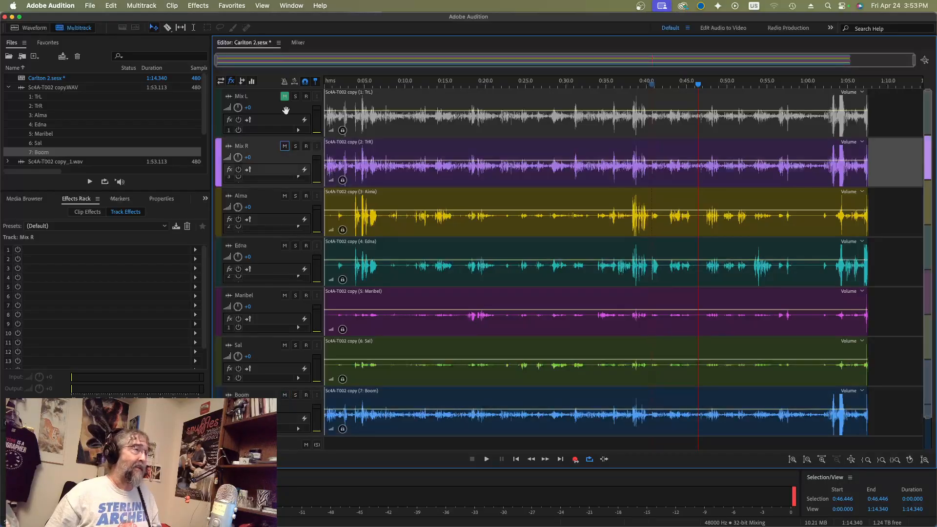
pyautogui.click(285, 97)
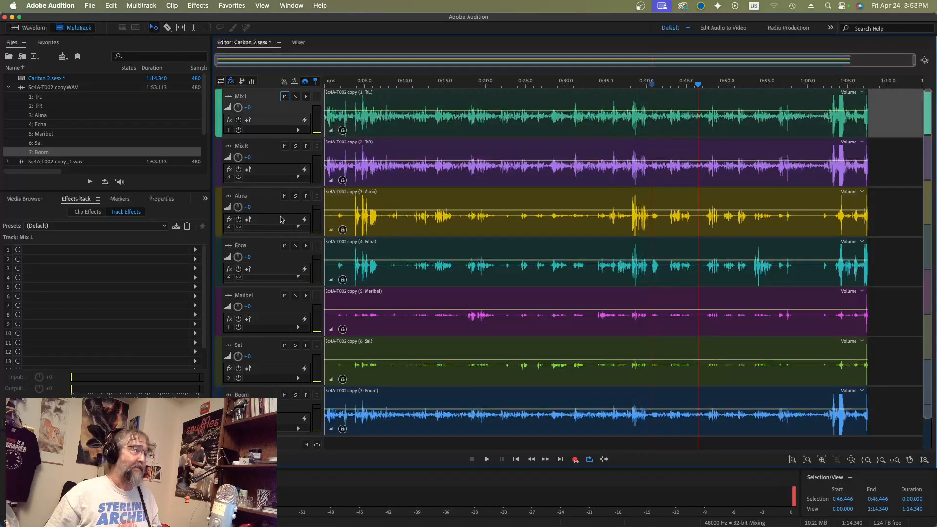
# Solo the fourth track, listen to it from about 0:46 to 0:56, and turn its solo off
pyautogui.click(296, 247)
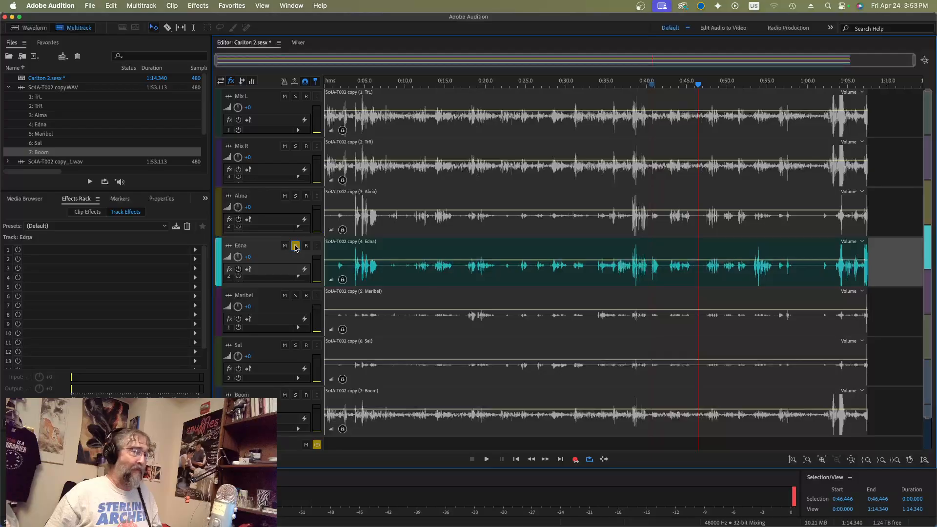
pyautogui.press('space')
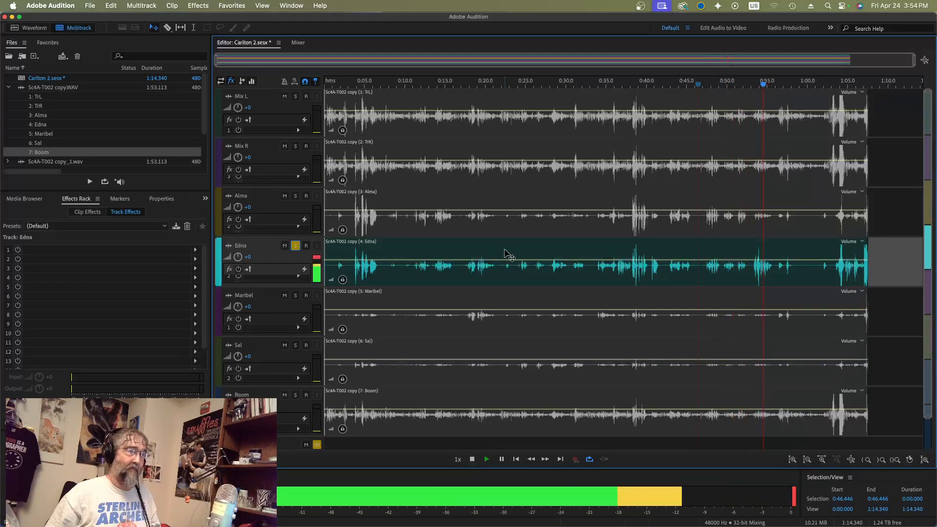
pyautogui.press('space')
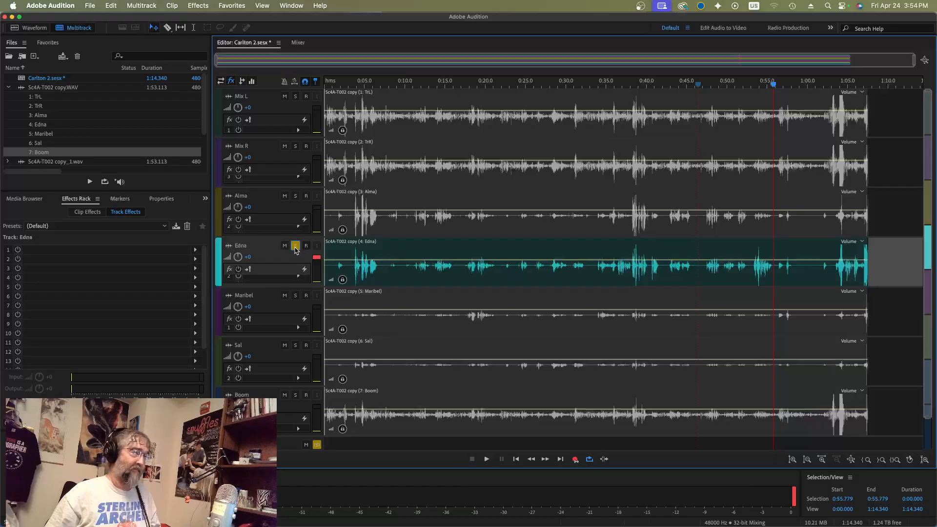
pyautogui.click(296, 246)
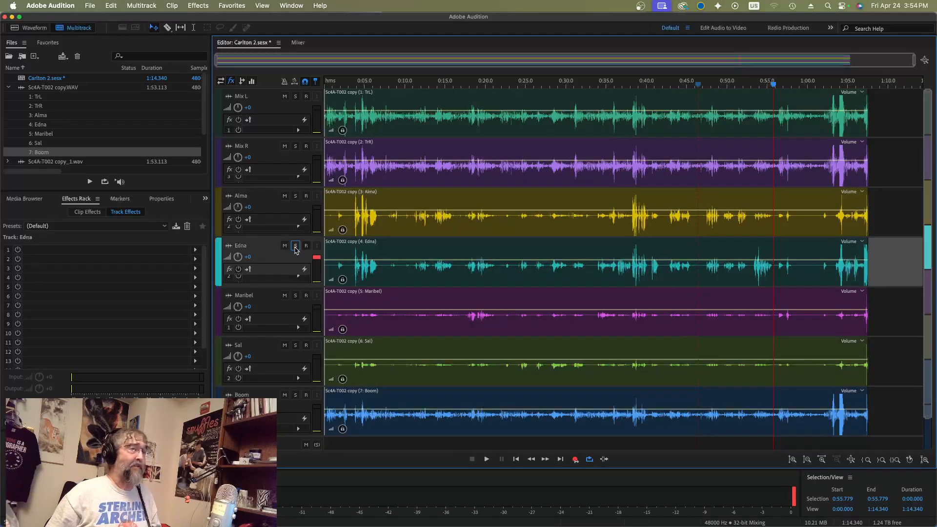
# Lower the clip volume envelopes of the Mix L, Mix R and Boom clips all the way to the minimum
pyautogui.click(538, 126)
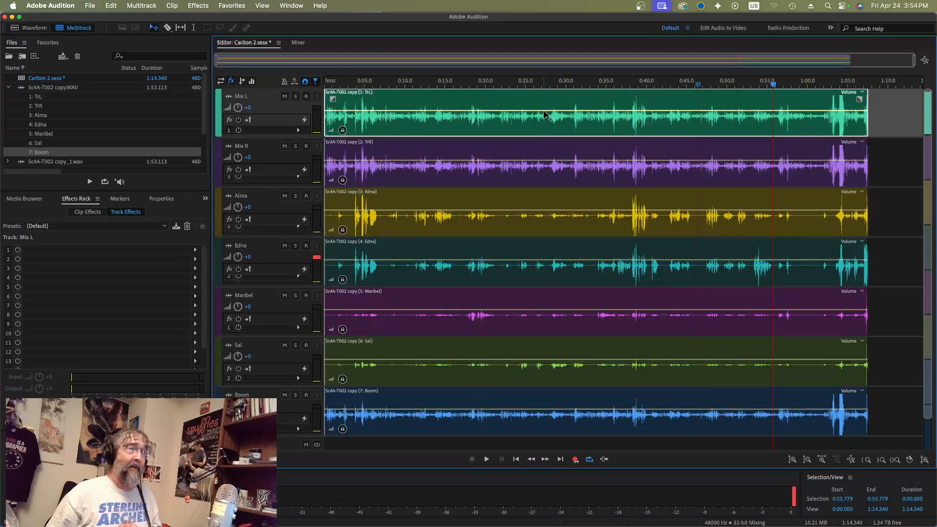
pyautogui.click(538, 155)
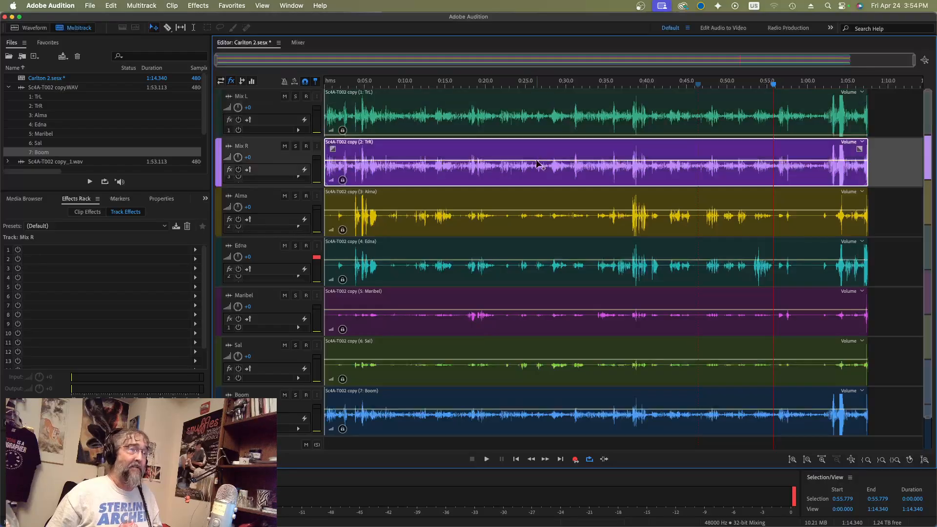
pyautogui.moveTo(538, 164); pyautogui.dragTo(533, 192)
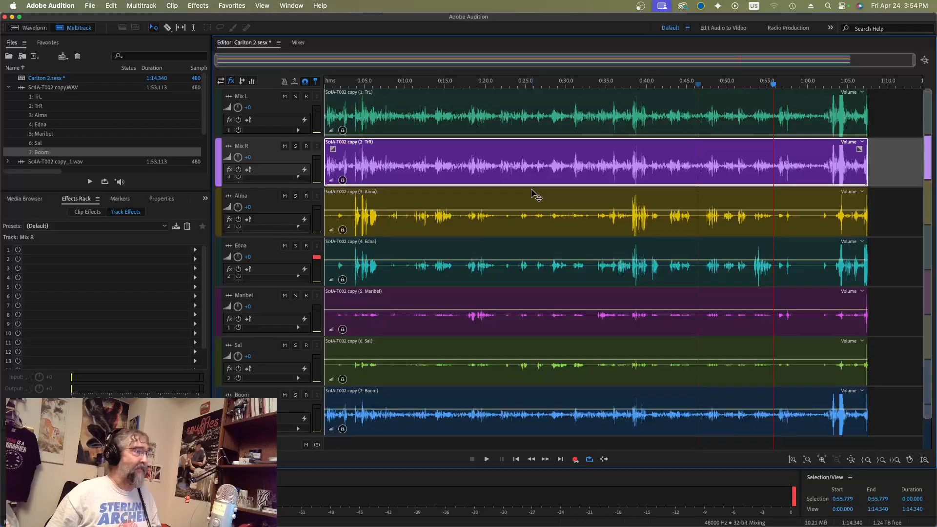
pyautogui.click(566, 408)
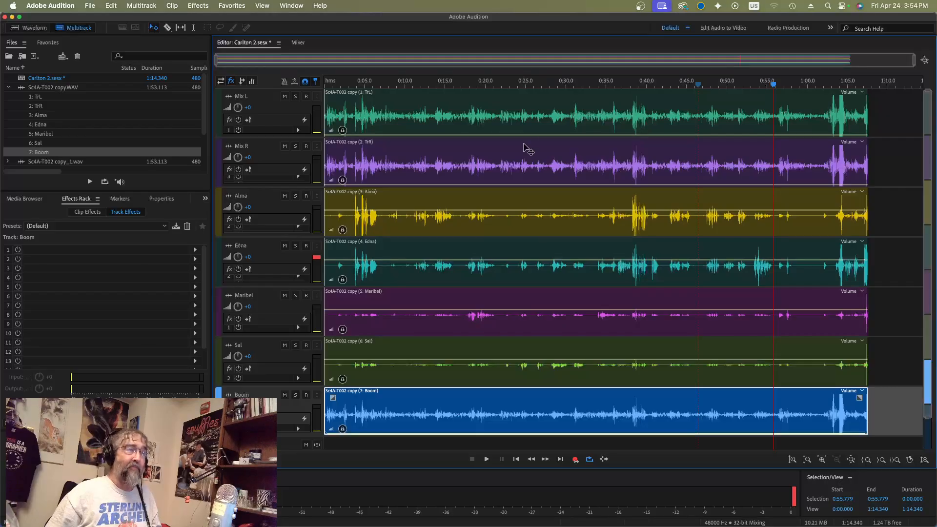
# Solo the light-green channel 6 track and play it from about 0:22 to 0:33
pyautogui.click(509, 86)
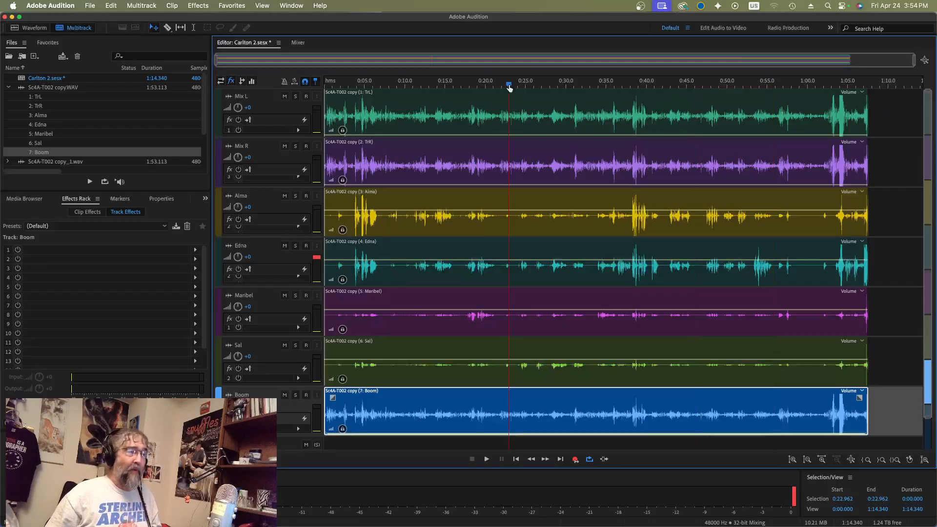
pyautogui.click(504, 87)
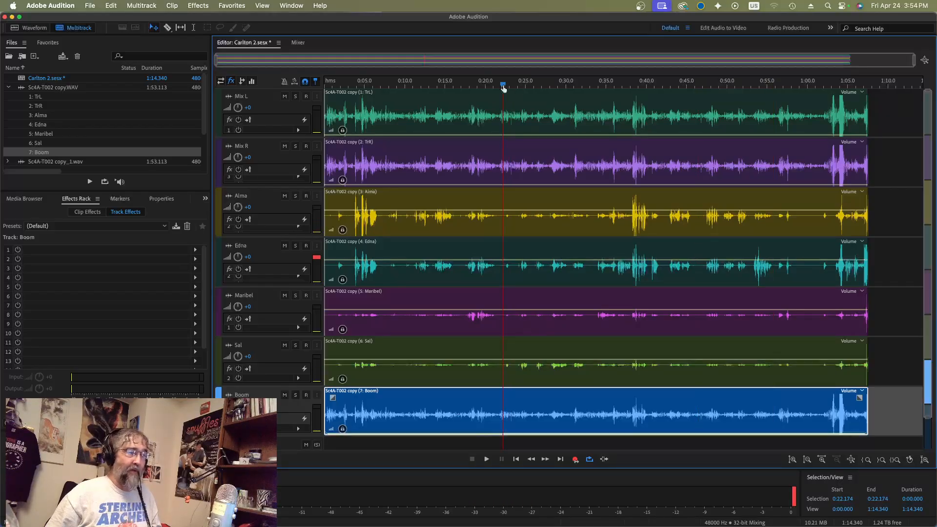
pyautogui.click(296, 346)
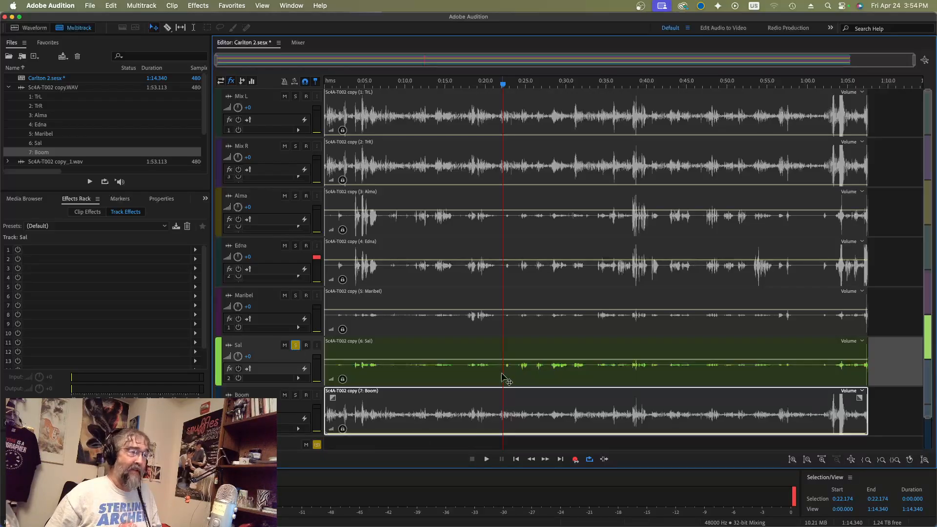
pyautogui.press('space')
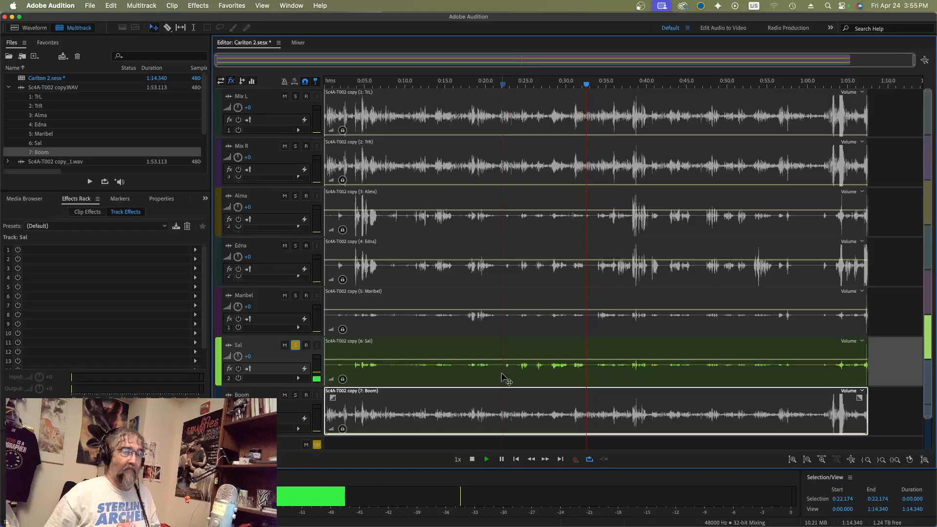
pyautogui.press('space')
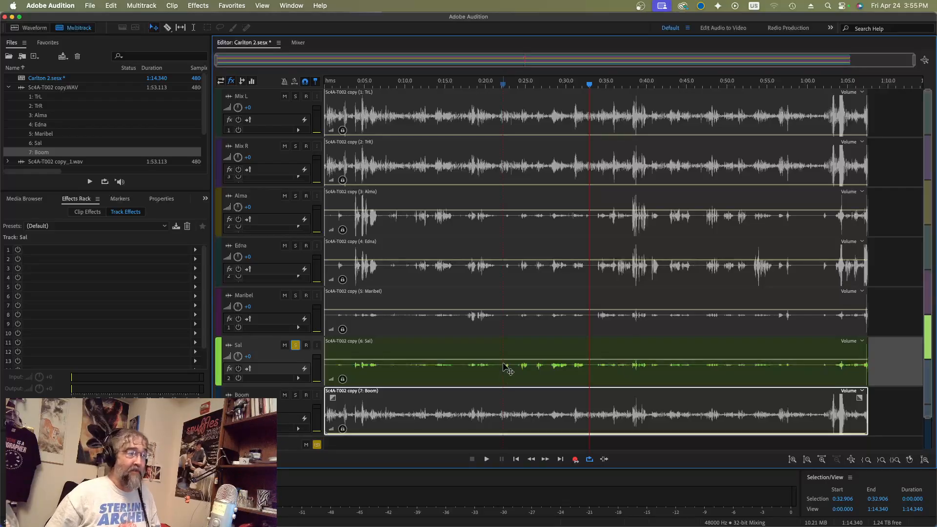
# Keyframe the channel 6 clip's volume to stay up from about 0:22 to 0:32 and fade to silence on both sides
pyautogui.click(504, 364)
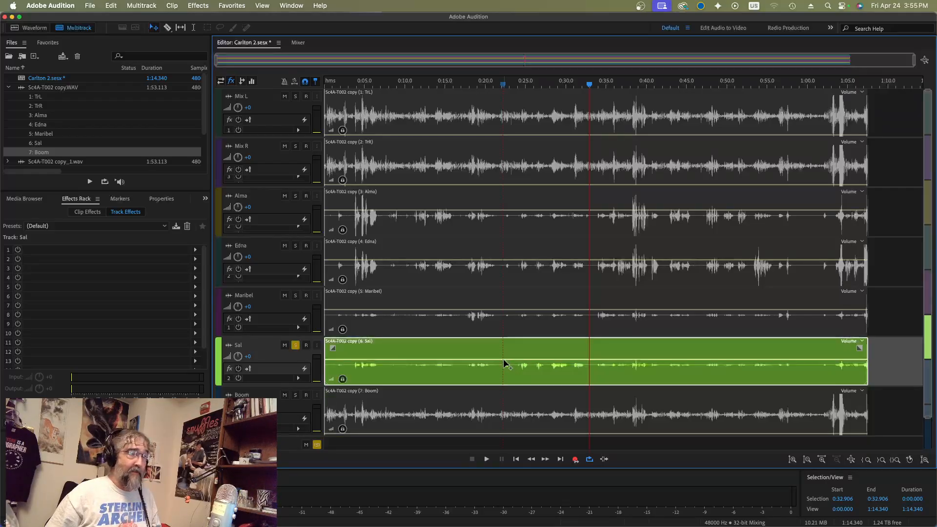
pyautogui.click(503, 360)
pyautogui.moveTo(495, 360); pyautogui.dragTo(495, 387)
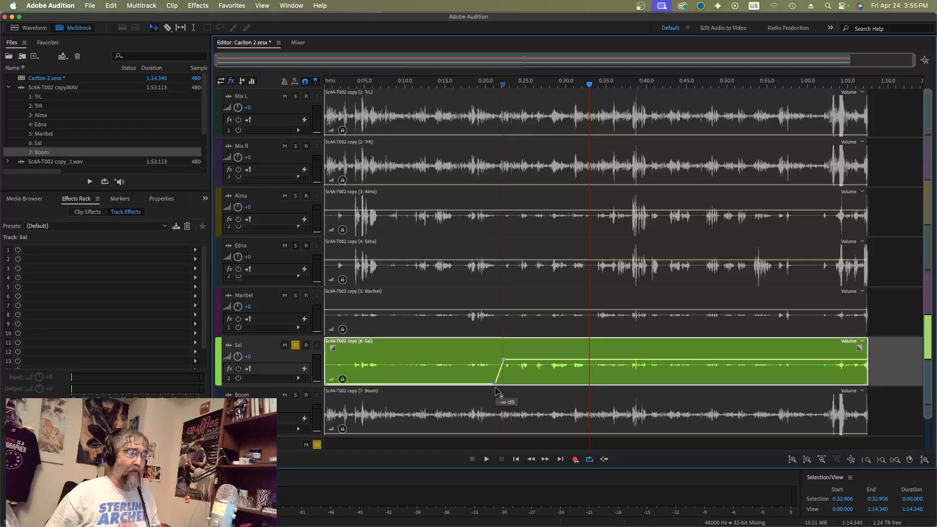
pyautogui.click(585, 361)
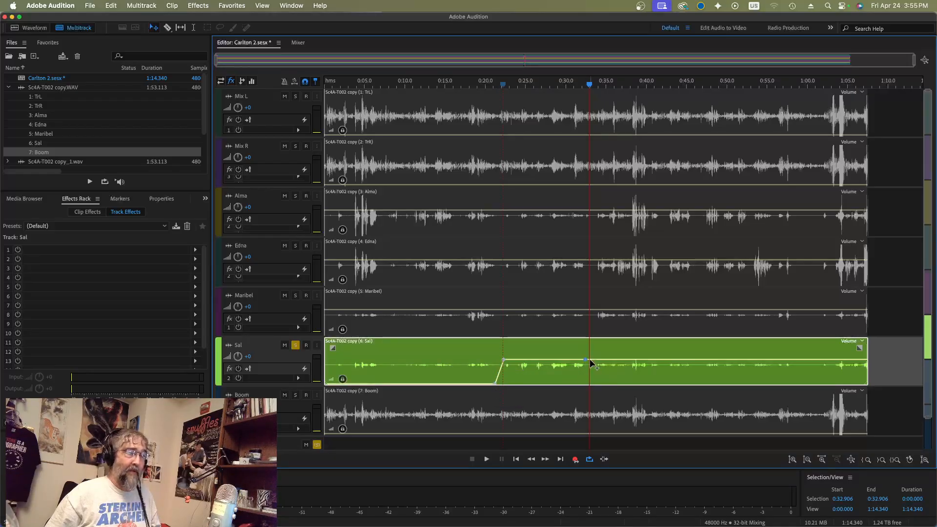
pyautogui.moveTo(590, 360); pyautogui.dragTo(593, 392)
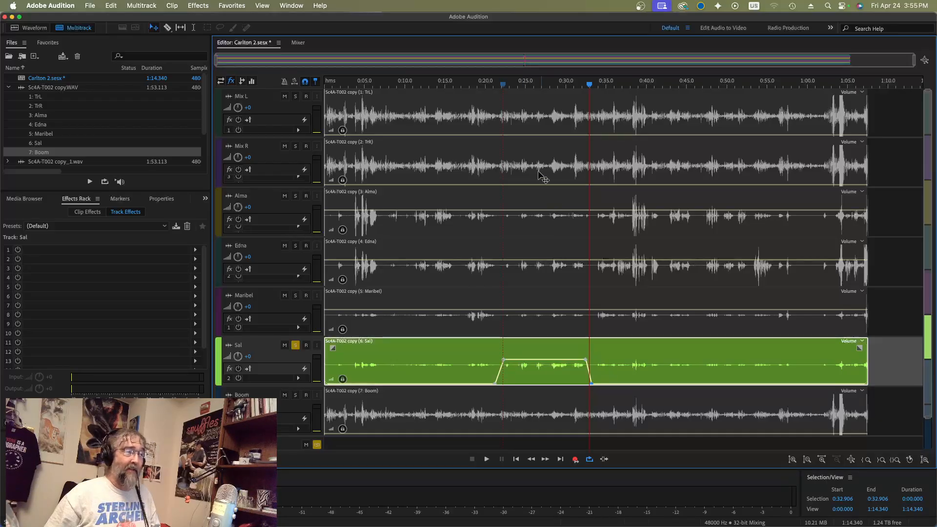
# Play the kept section of the channel 6 clip from about 0:22 to 0:30 and raise that section's volume envelope
pyautogui.click(502, 87)
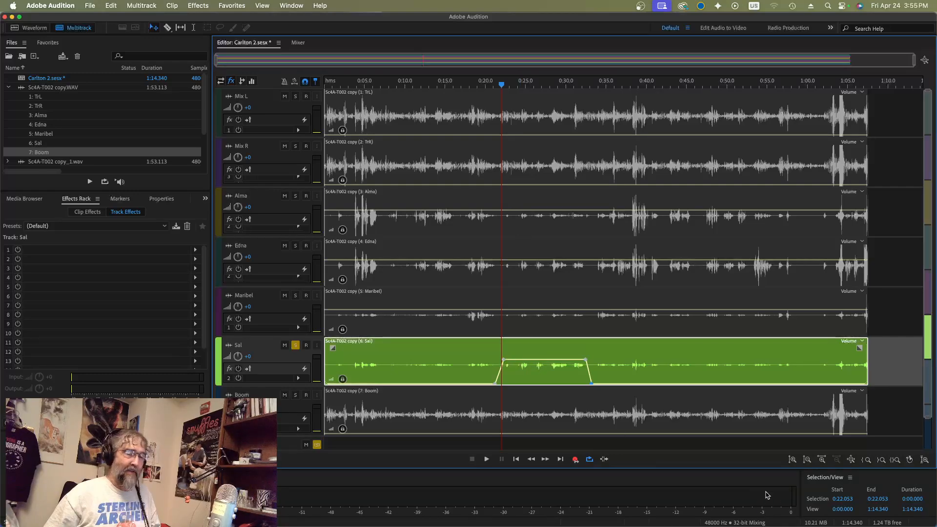
pyautogui.press('space')
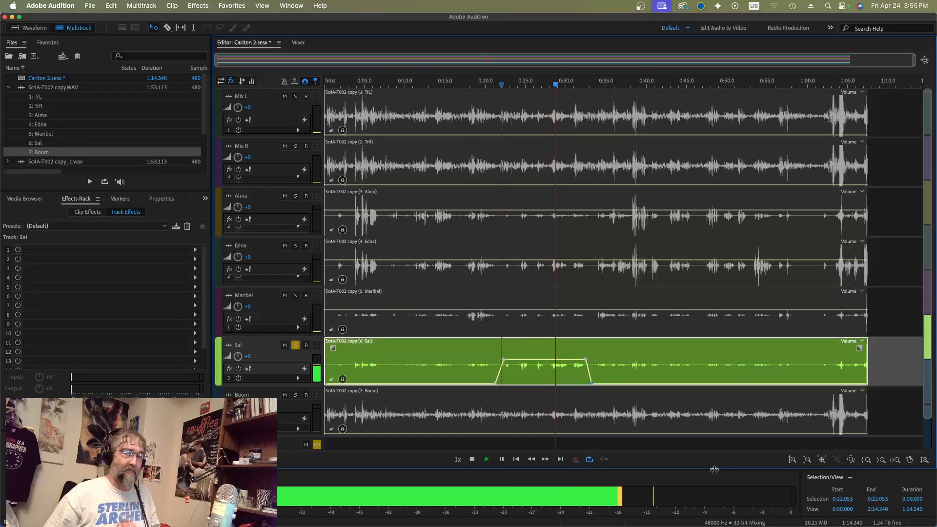
pyautogui.press('space')
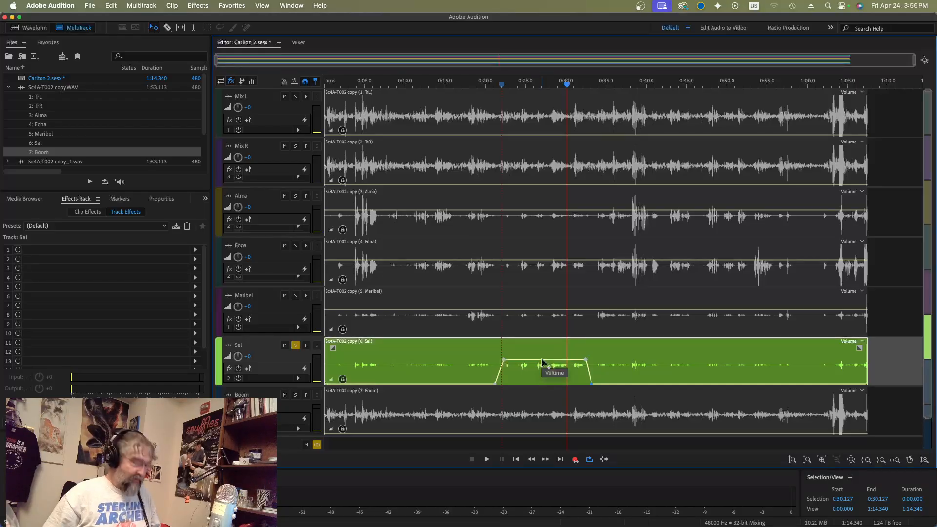
pyautogui.moveTo(541, 357); pyautogui.dragTo(541, 346)
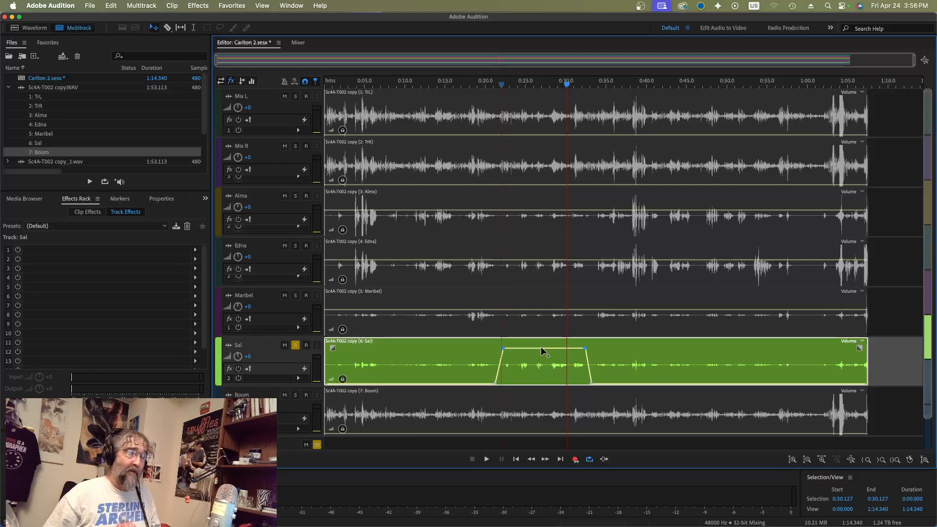
# Replay channel 6 from about 0:21 to 0:30 and lower the kept section's volume envelope slightly
pyautogui.click(494, 84)
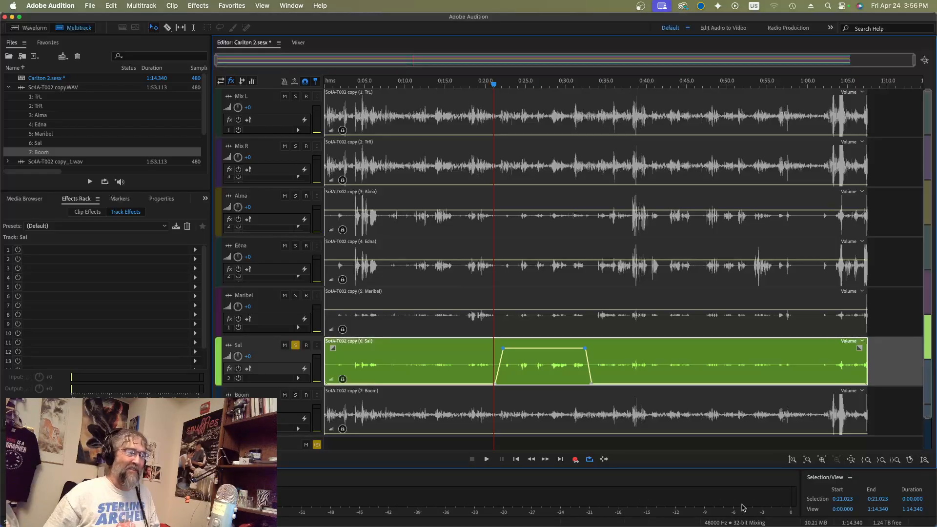
pyautogui.press('space')
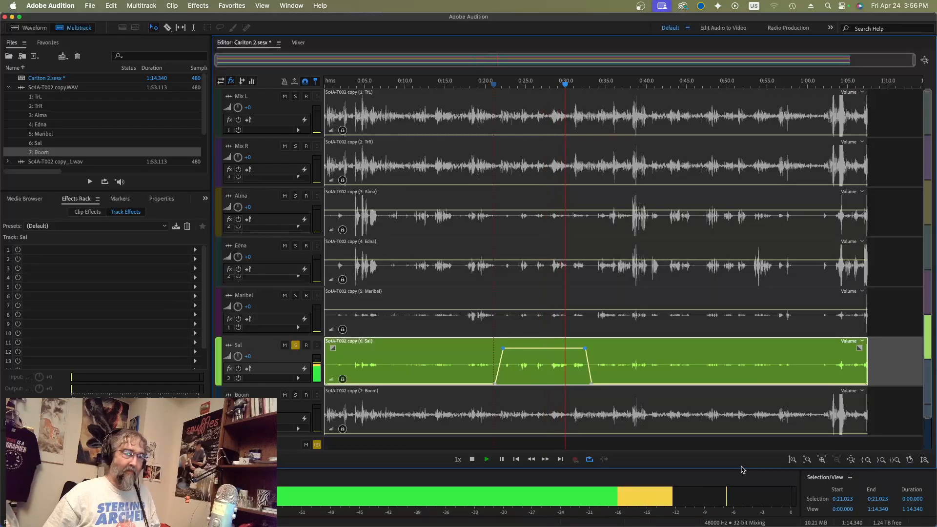
pyautogui.press('space')
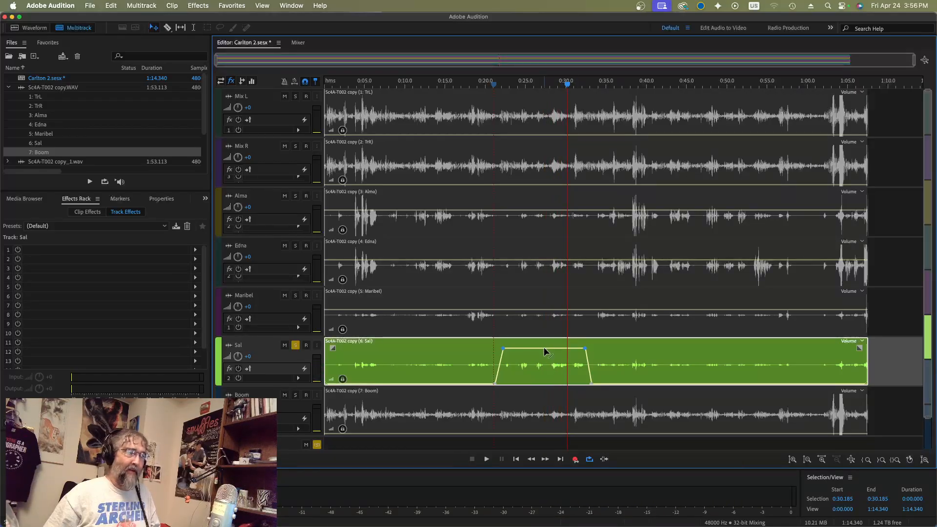
pyautogui.moveTo(543, 347); pyautogui.dragTo(543, 349)
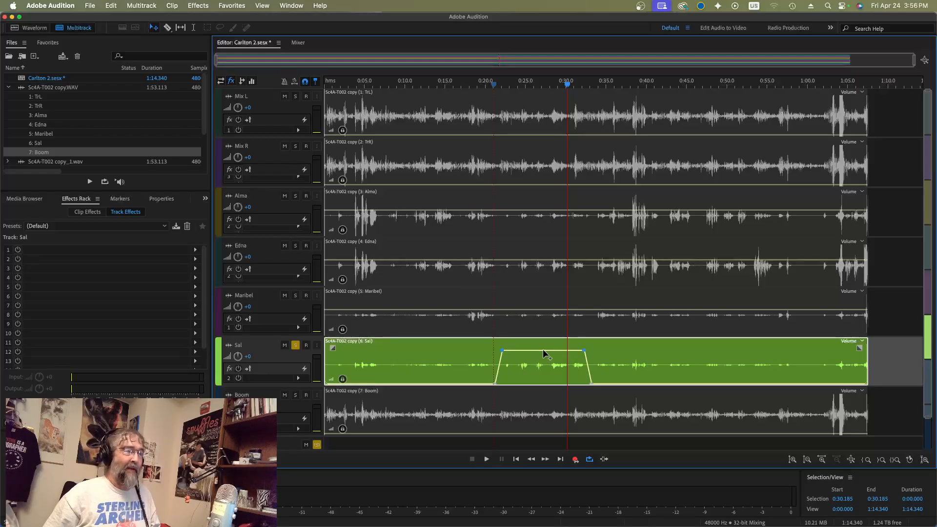
# Switch the solo from channel 6 to the magenta channel 5 track and play it from about 0:17 to 0:21
pyautogui.click(296, 346)
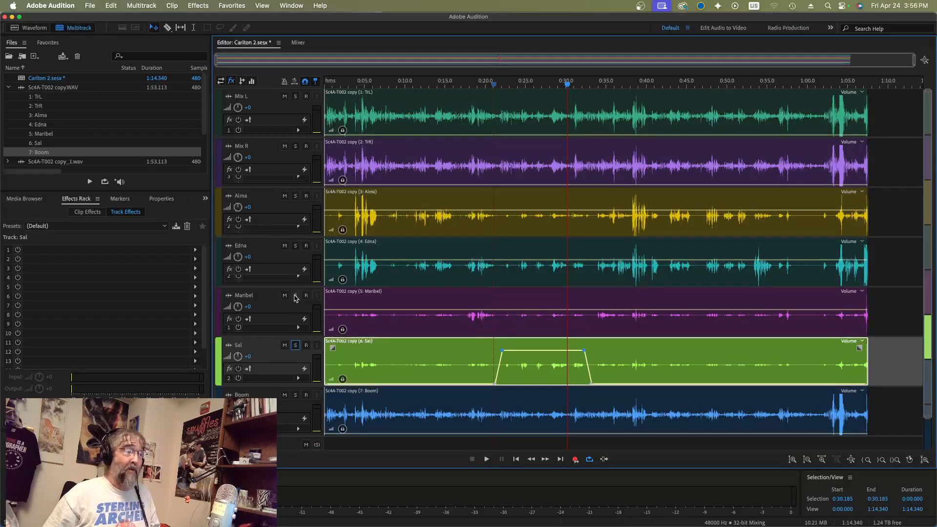
pyautogui.click(295, 296)
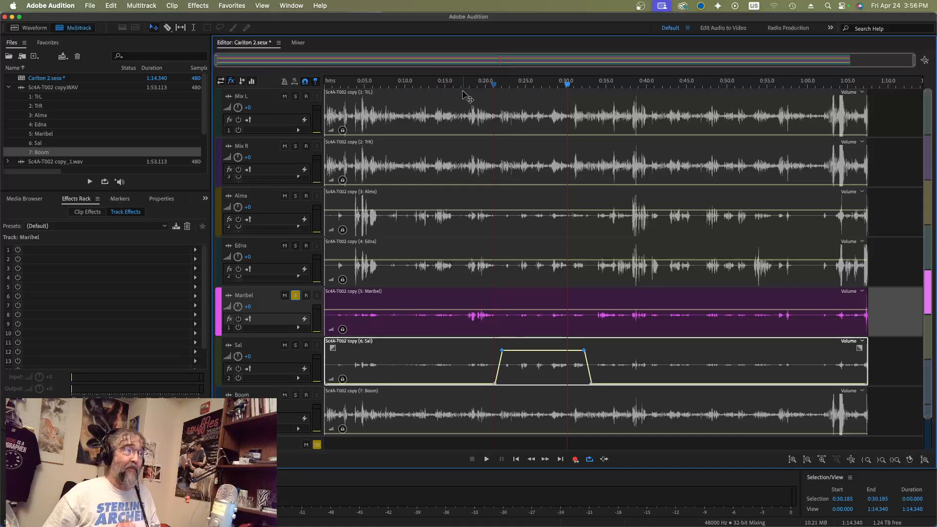
pyautogui.press('space')
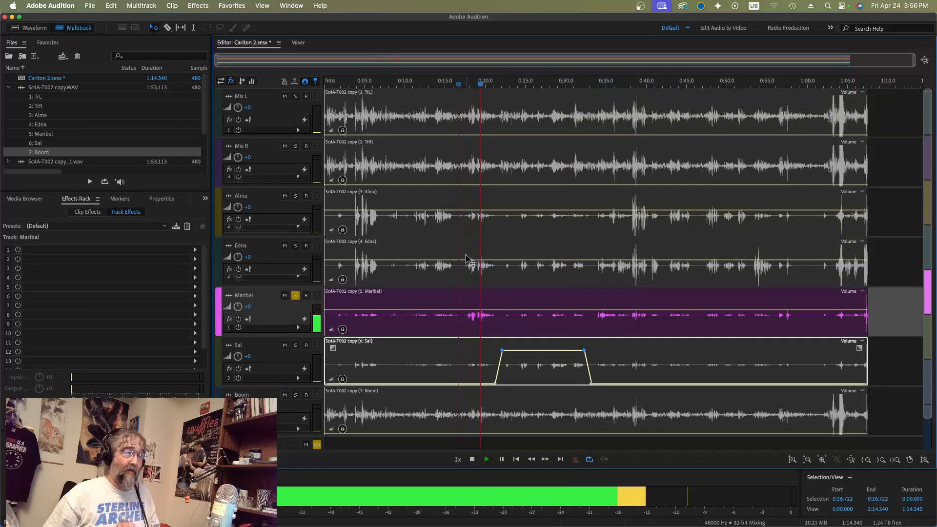
pyautogui.press('space')
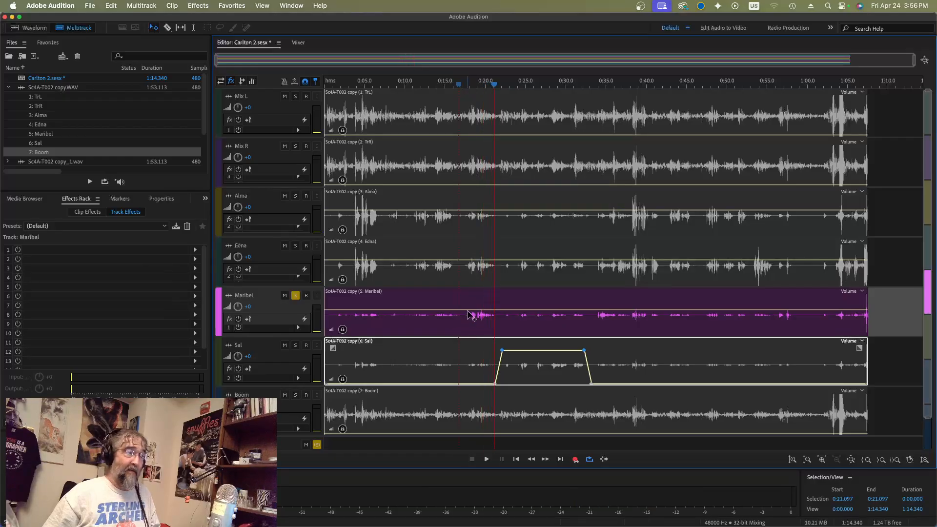
# Add volume keyframes to the channel 5 clip so it rises from silence between about 0:16 and 0:17
pyautogui.click(467, 315)
pyautogui.click(466, 310)
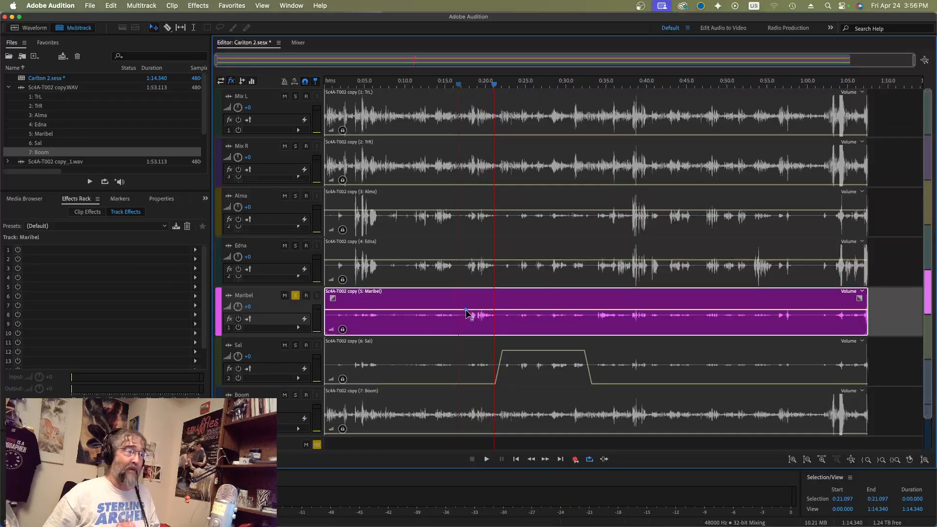
pyautogui.moveTo(464, 313); pyautogui.dragTo(455, 347)
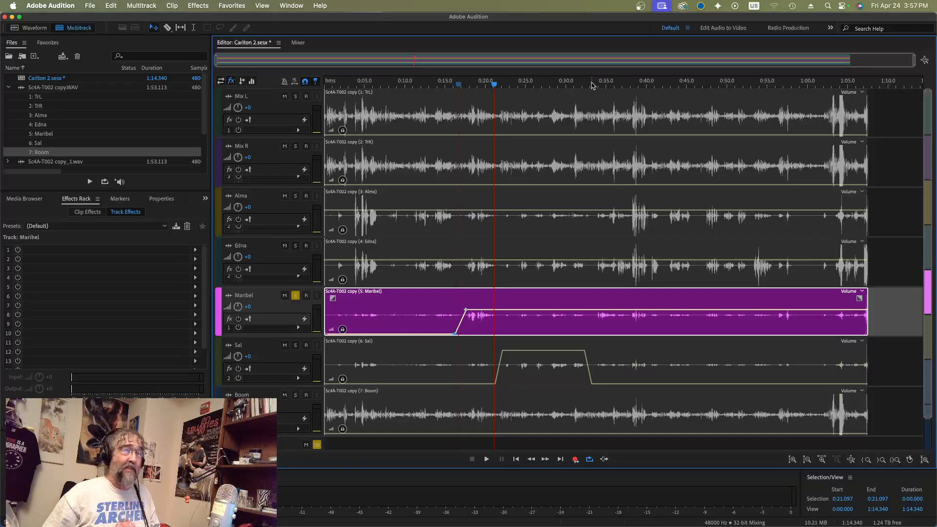
# Play channel 5 from about 0:33 to 0:36 and keyframe its volume down to silence just after 0:36
pyautogui.press('space')
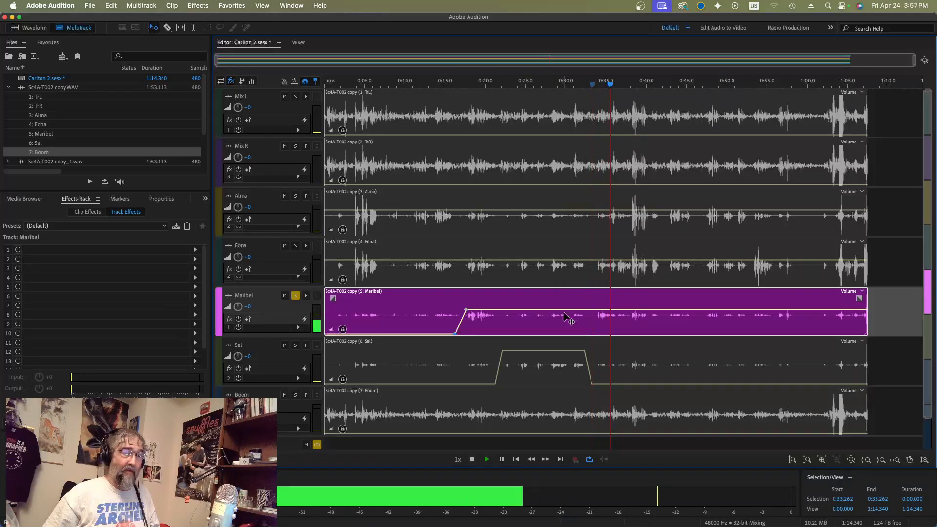
pyautogui.press('space')
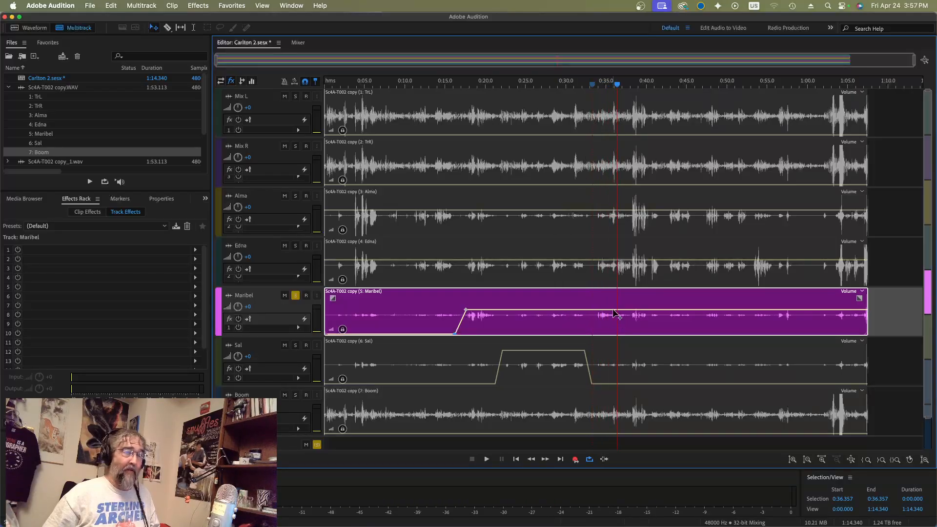
pyautogui.click(613, 310)
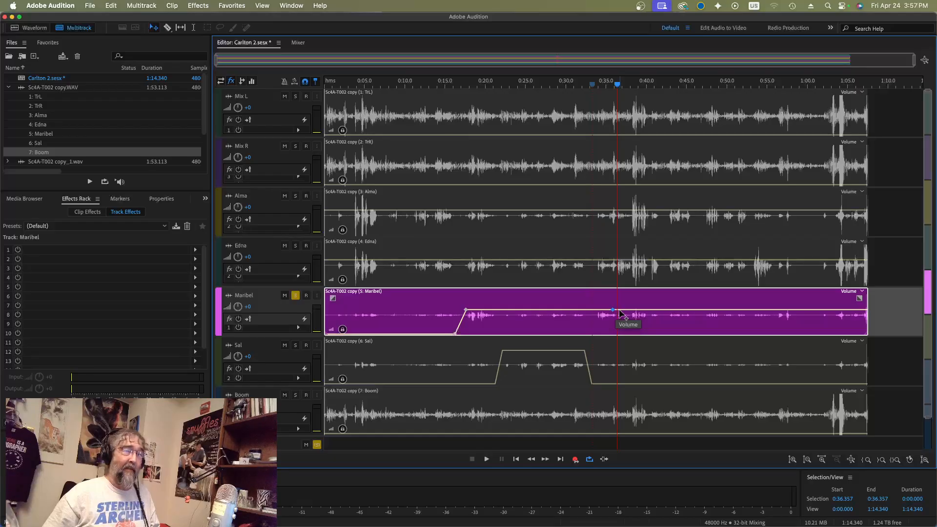
pyautogui.moveTo(619, 311); pyautogui.dragTo(620, 337)
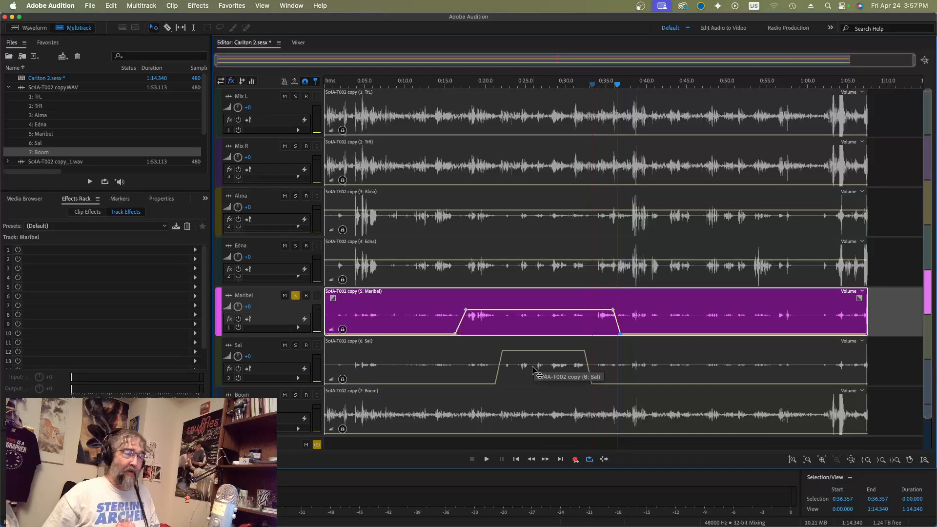
# Keyframe the channel 5 clip to silence between about 0:21 and 0:33, where channel 6 is kept, with short fades on both sides
pyautogui.click(495, 310)
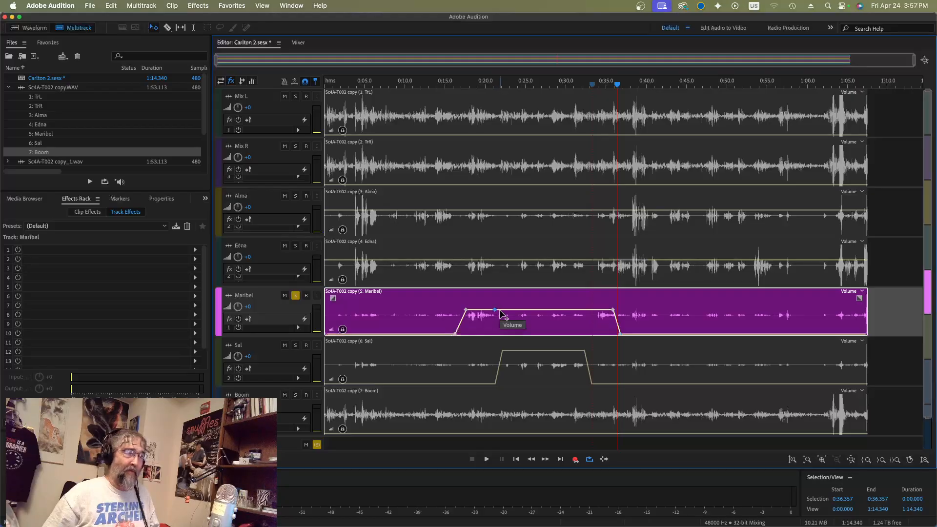
pyautogui.click(596, 310)
pyautogui.click(589, 310)
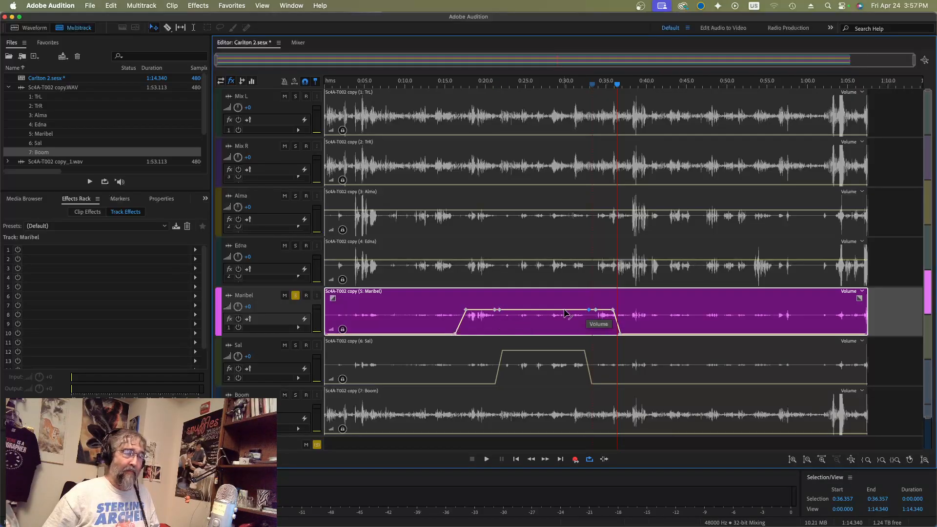
pyautogui.moveTo(565, 313); pyautogui.dragTo(565, 338)
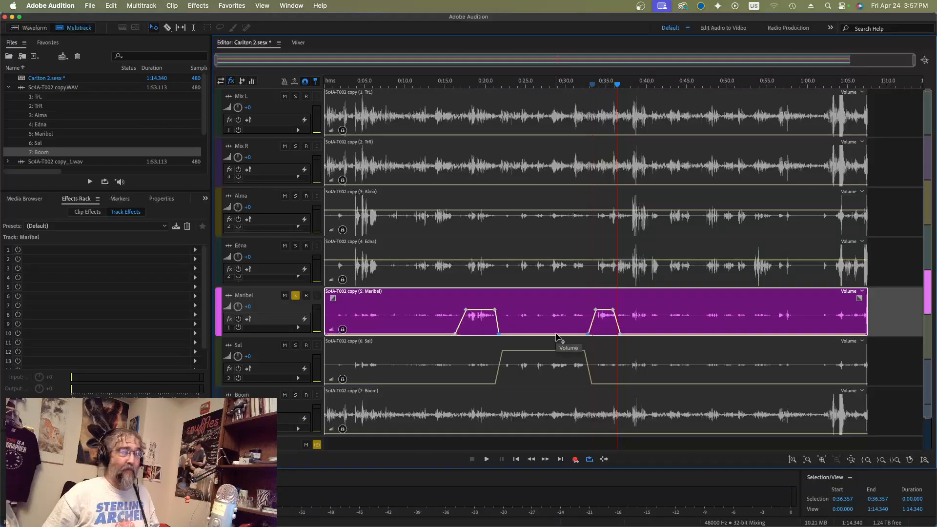
pyautogui.click(588, 334)
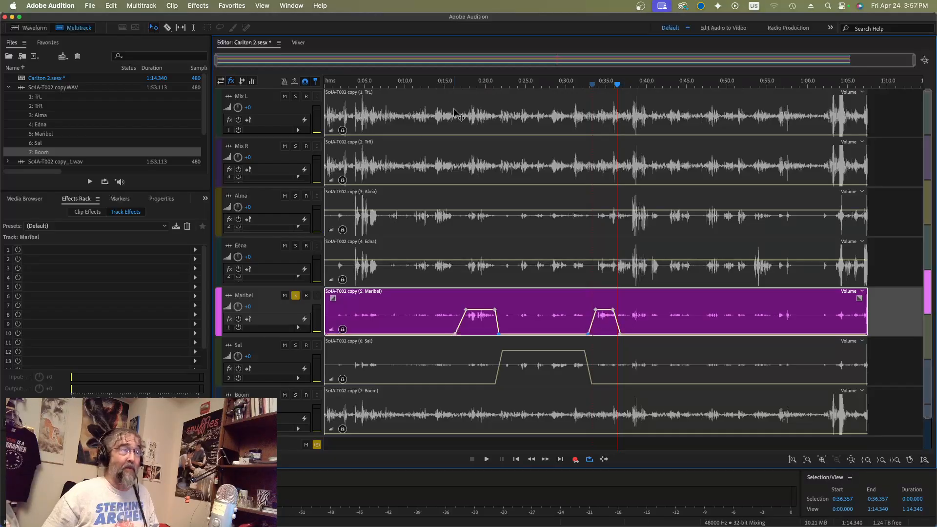
# Play channel 5 from about 0:15 to 0:21, raise the volume envelope of its first kept section, and replay that section
pyautogui.click(447, 86)
pyautogui.press('space')
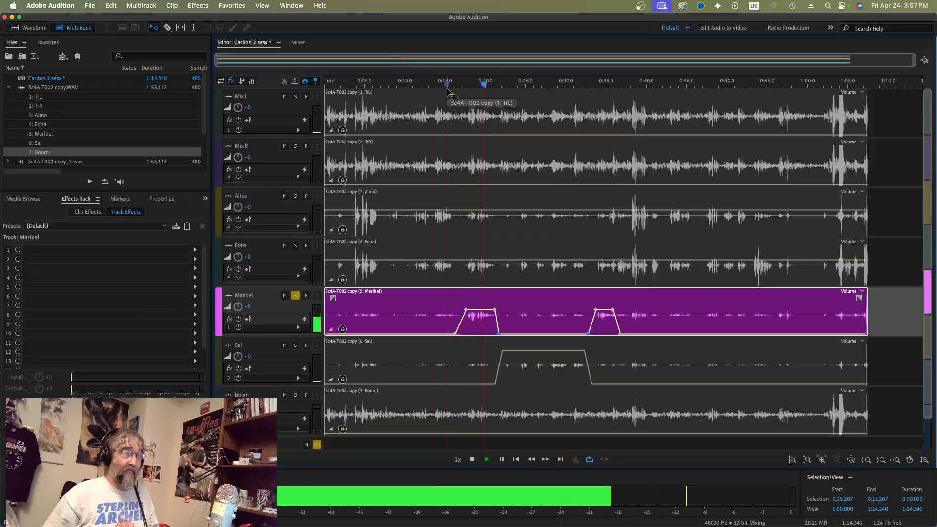
pyautogui.press('space')
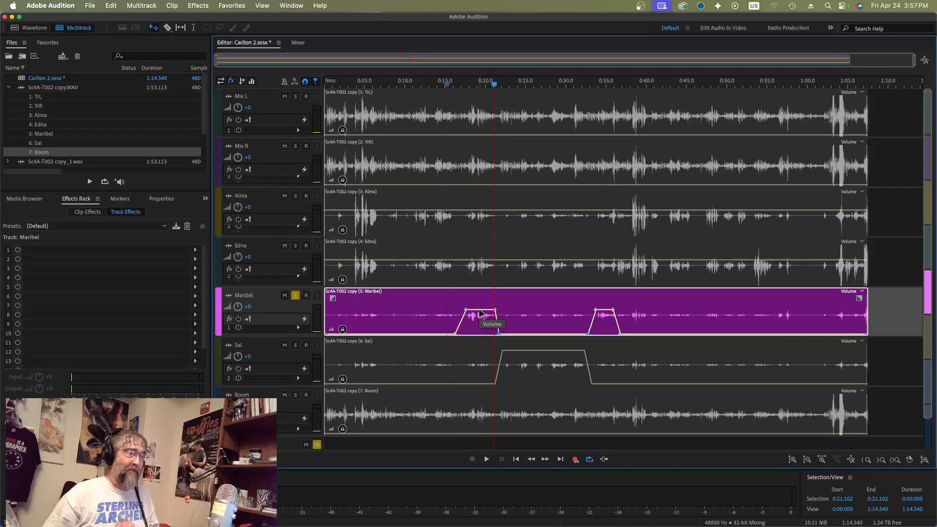
pyautogui.moveTo(480, 313); pyautogui.dragTo(480, 306)
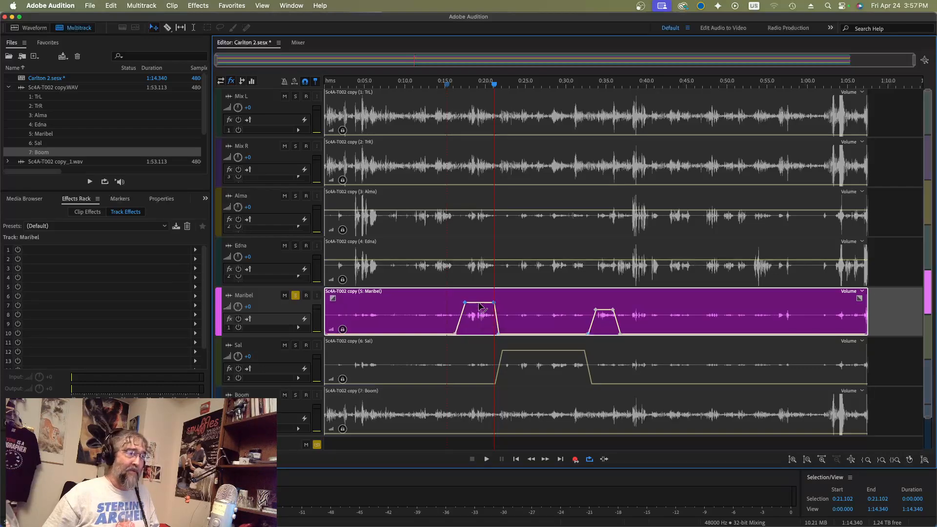
pyautogui.click(451, 89)
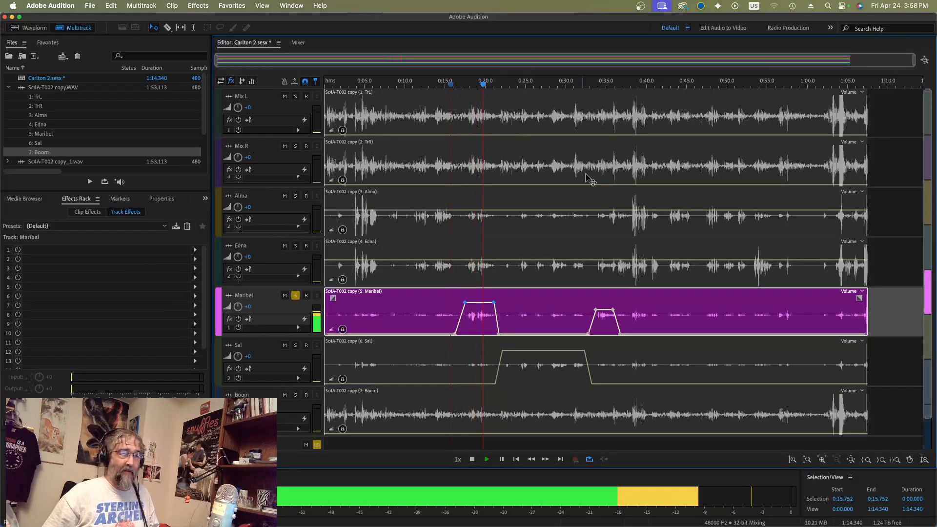
pyautogui.press('space')
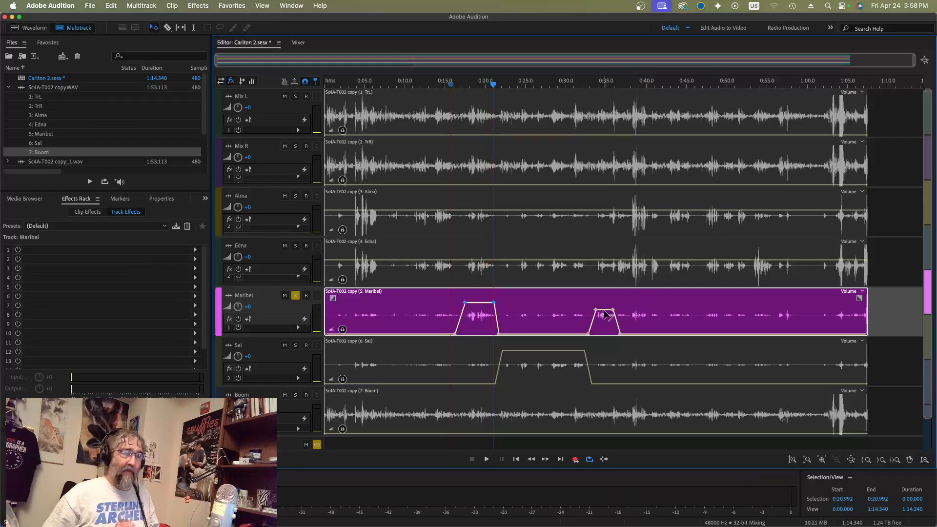
# Raise channel 5's second kept section to about the first section's level and play it from about 0:32 to 0:36
pyautogui.moveTo(606, 311); pyautogui.dragTo(605, 304)
pyautogui.click(585, 85)
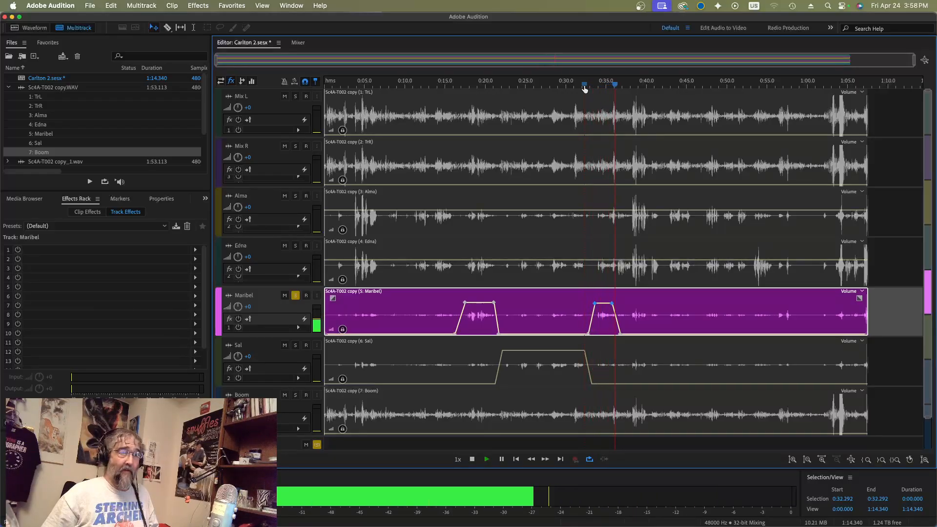
pyautogui.press('space')
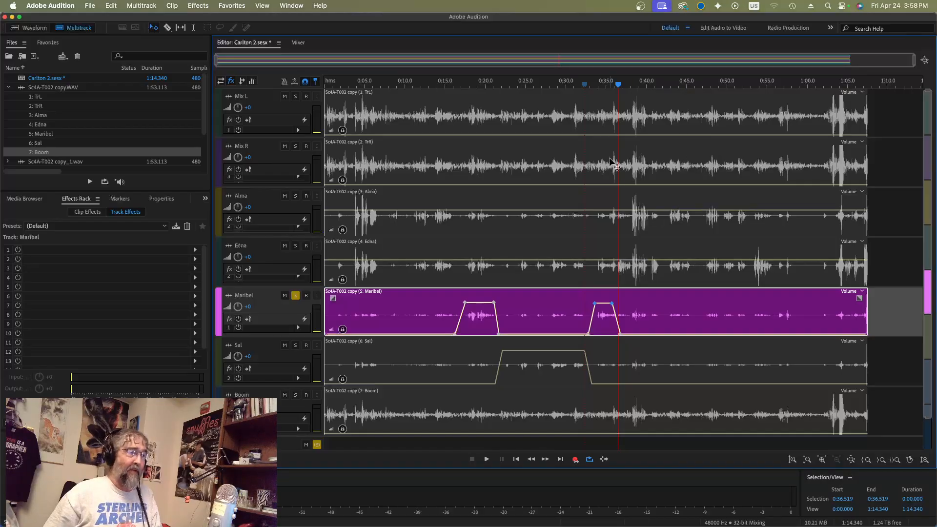
# Shorten the fade-out of channel 5's second kept section to run from about 0:35.6 to 0:35.9, playing it from about 0:34 to check
pyautogui.scroll(6, 611, 164)
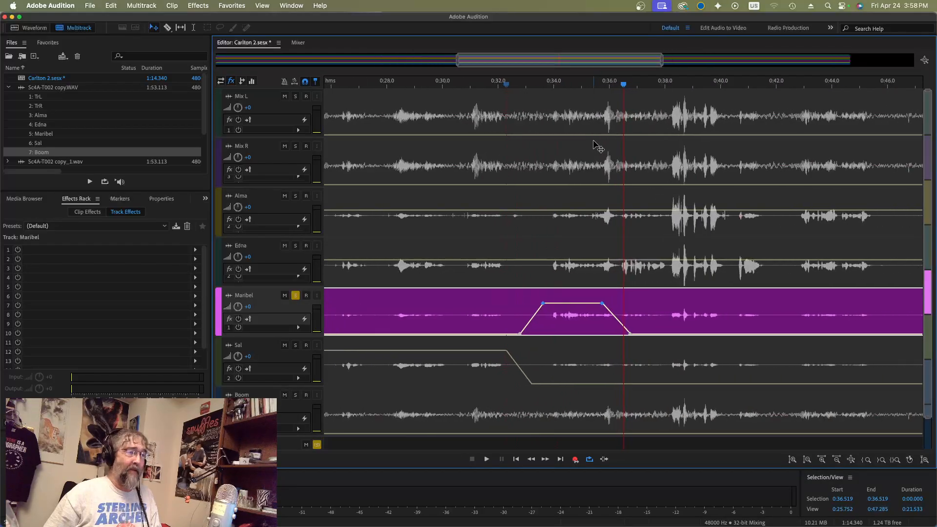
pyautogui.scroll(3, 598, 146)
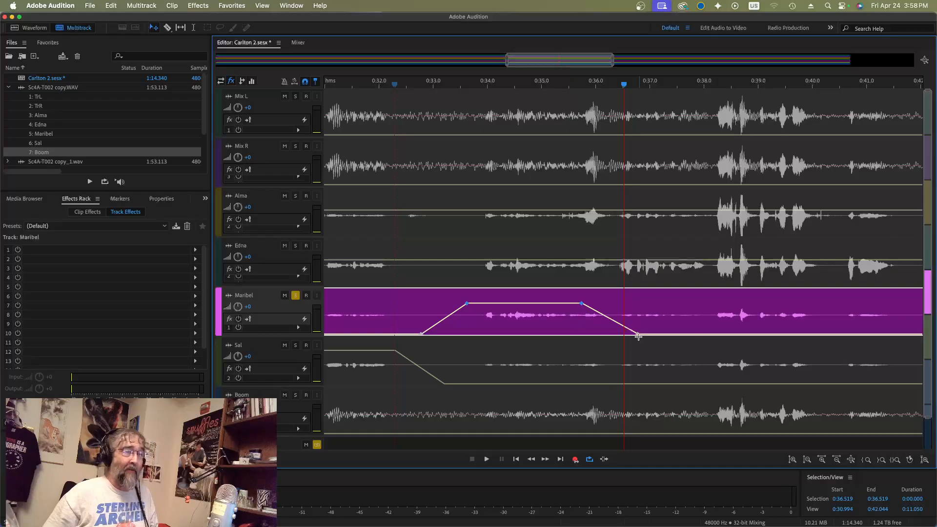
pyautogui.moveTo(638, 335); pyautogui.dragTo(590, 335)
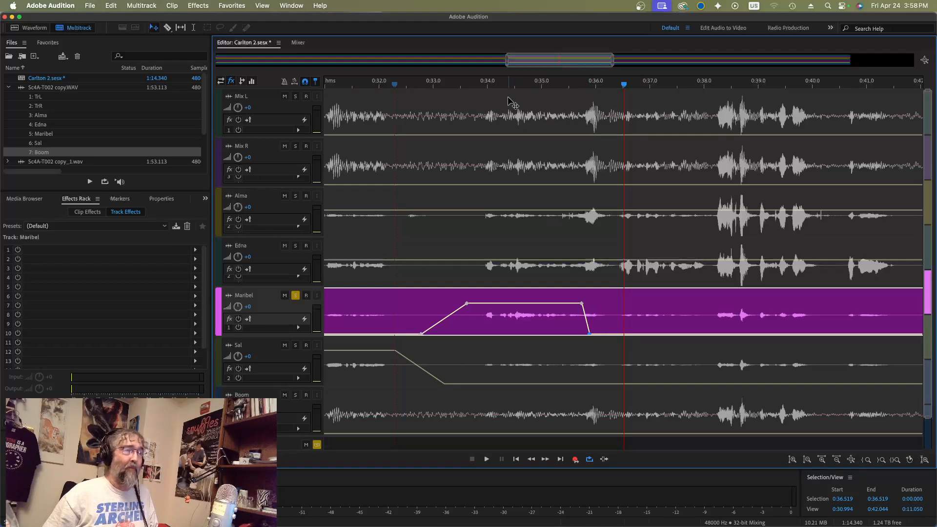
pyautogui.press('space')
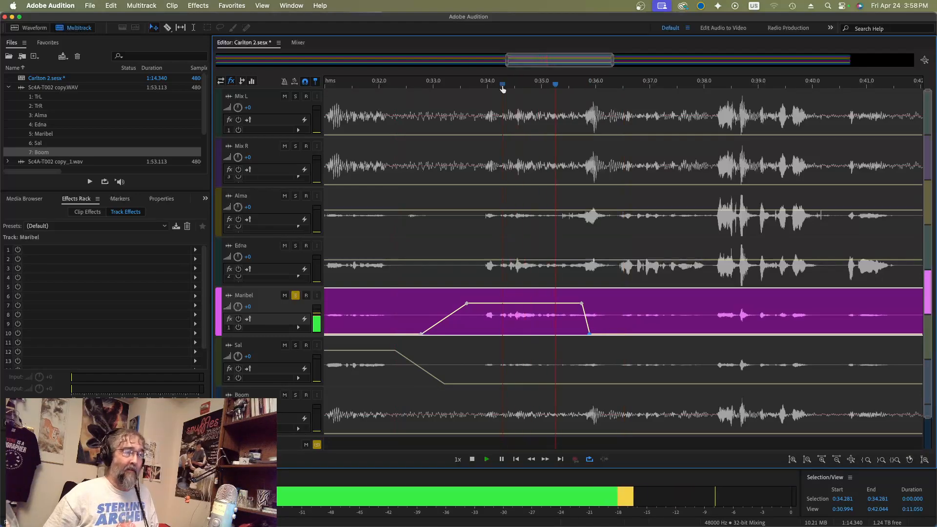
pyautogui.press('space')
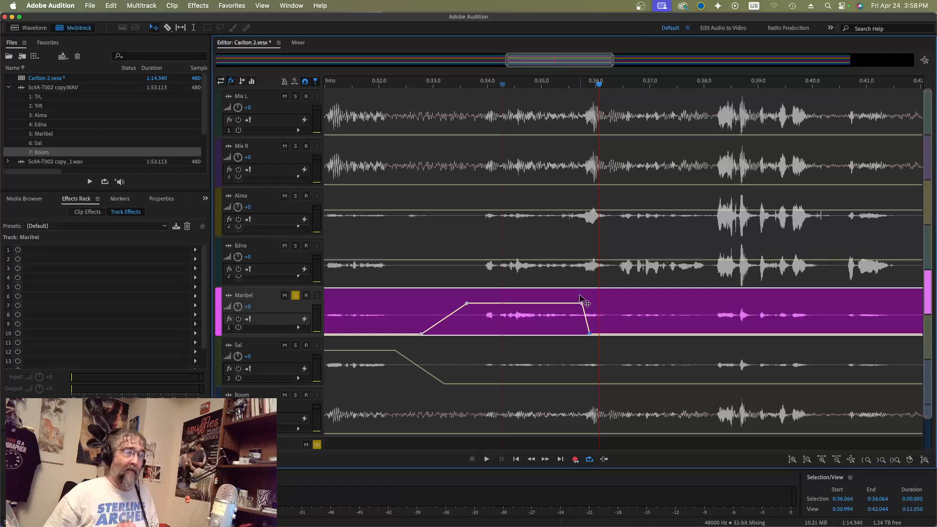
pyautogui.moveTo(582, 303); pyautogui.dragTo(575, 304)
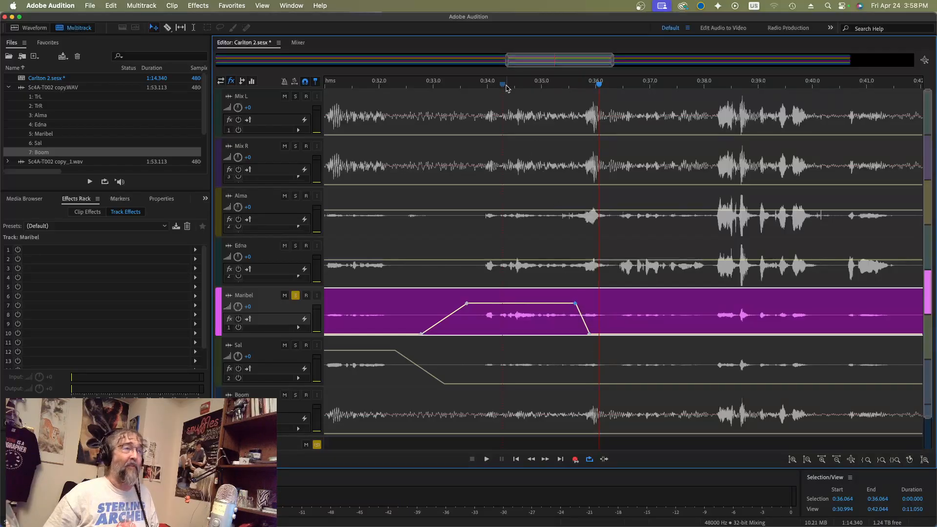
pyautogui.click(499, 84)
pyautogui.press('space')
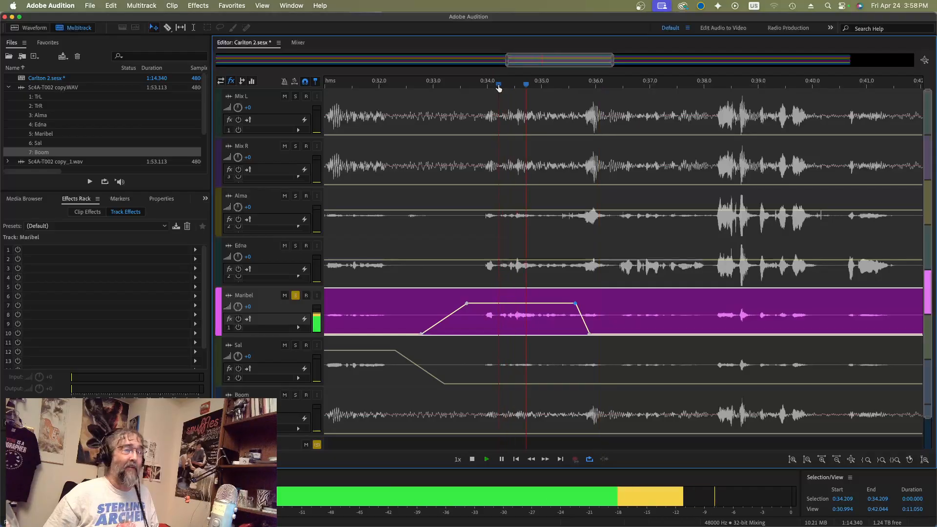
pyautogui.press('space')
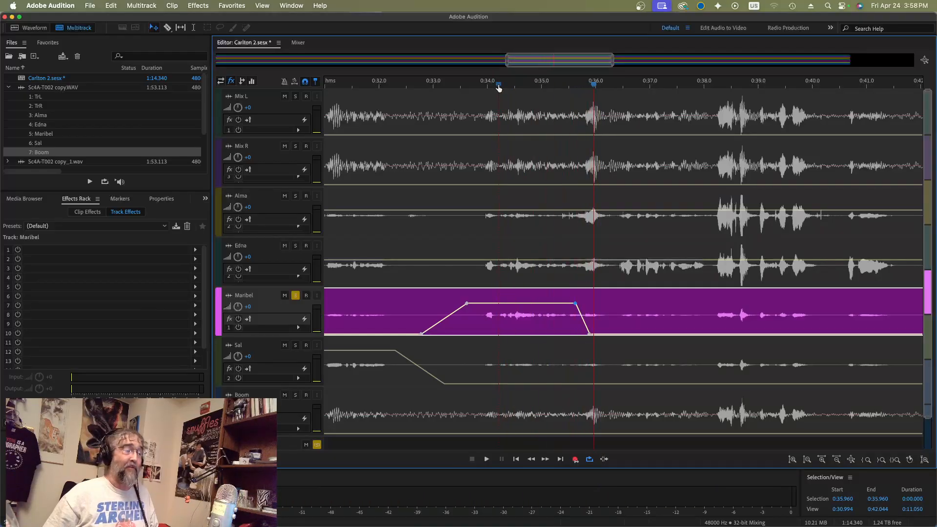
# Solo channel 6 alongside channel 5 and play both together from about 0:14 to 0:36
pyautogui.press('\\')
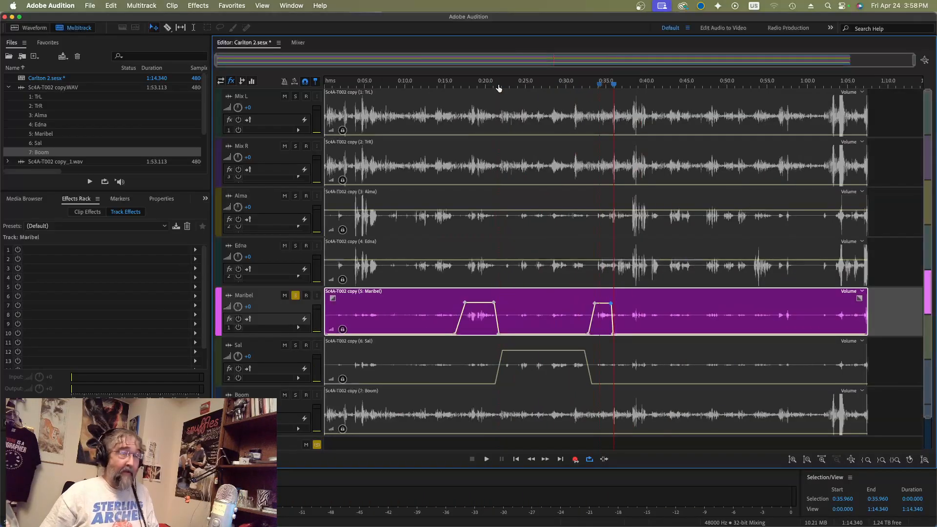
pyautogui.click(296, 346)
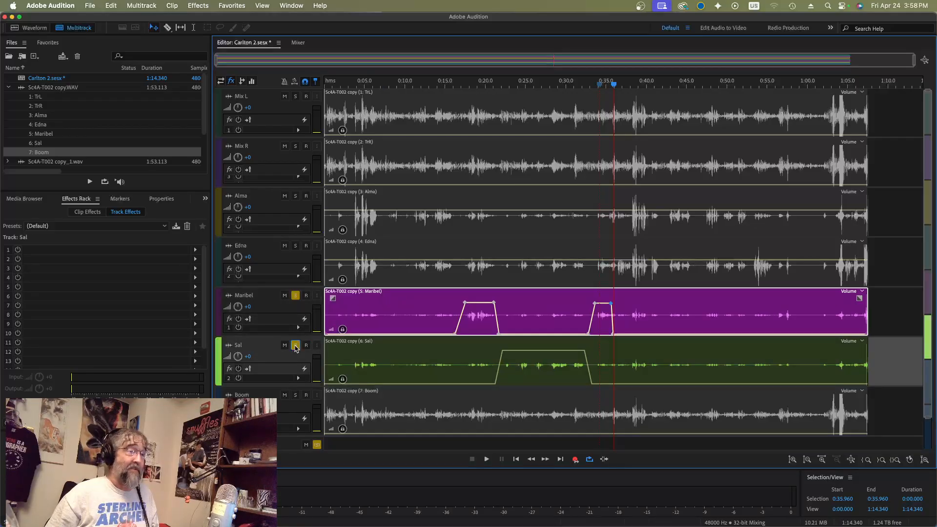
pyautogui.click(439, 86)
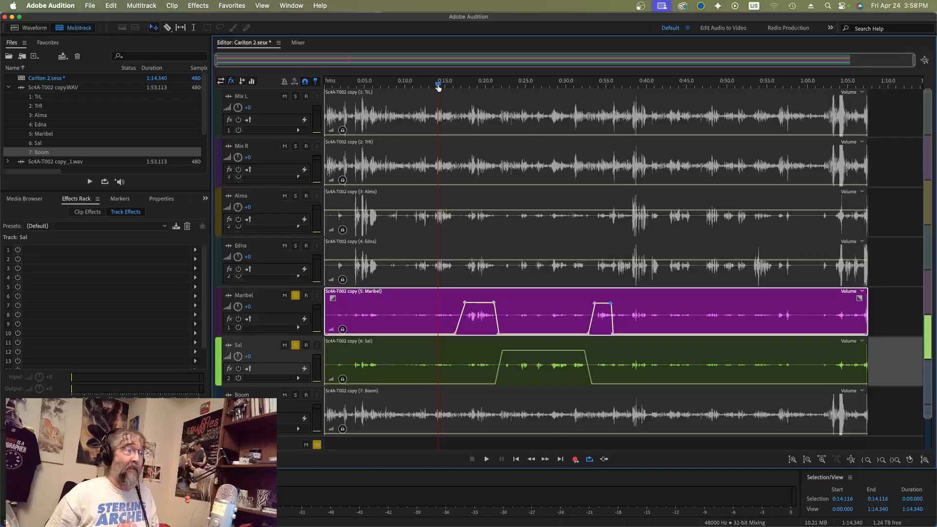
pyautogui.press('space')
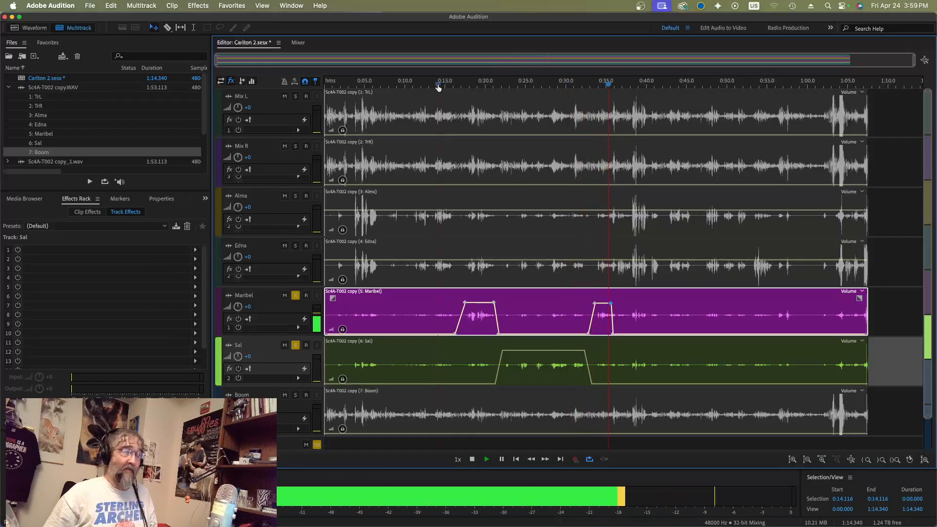
pyautogui.press('space')
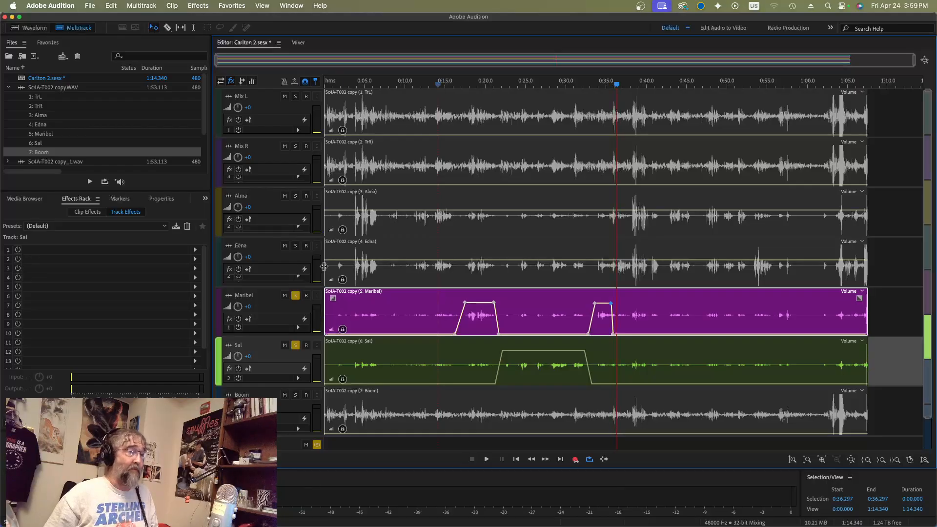
# Solo only channel 4 in place of channels 5 and 6 and play it from about 0:36 to 0:38
pyautogui.click(295, 345)
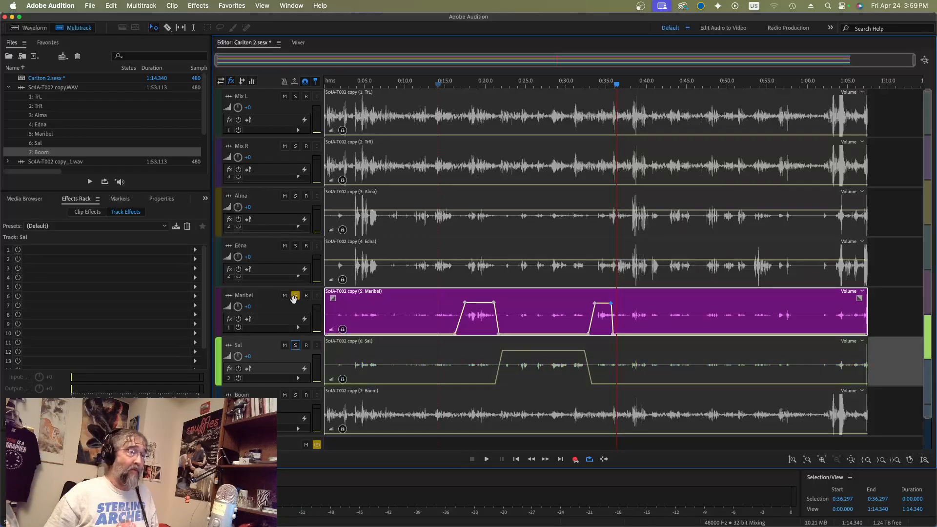
pyautogui.click(295, 296)
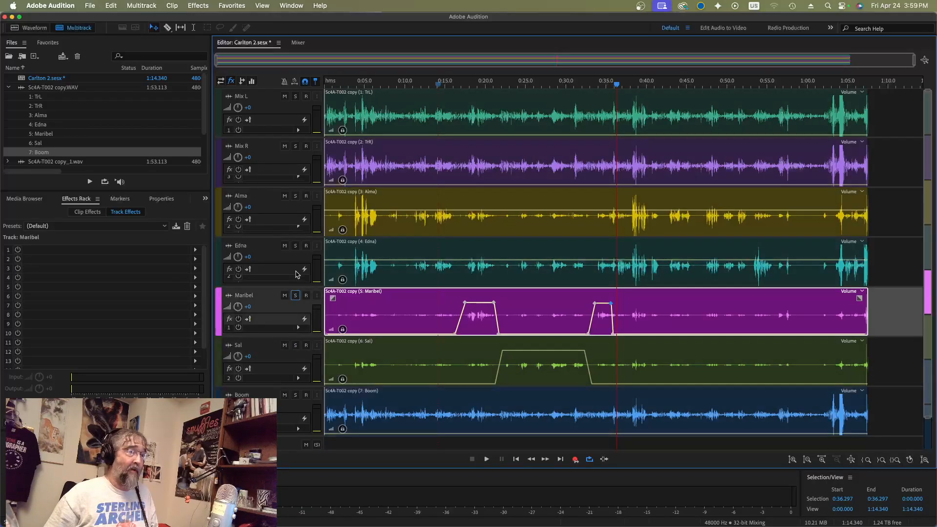
pyautogui.click(295, 247)
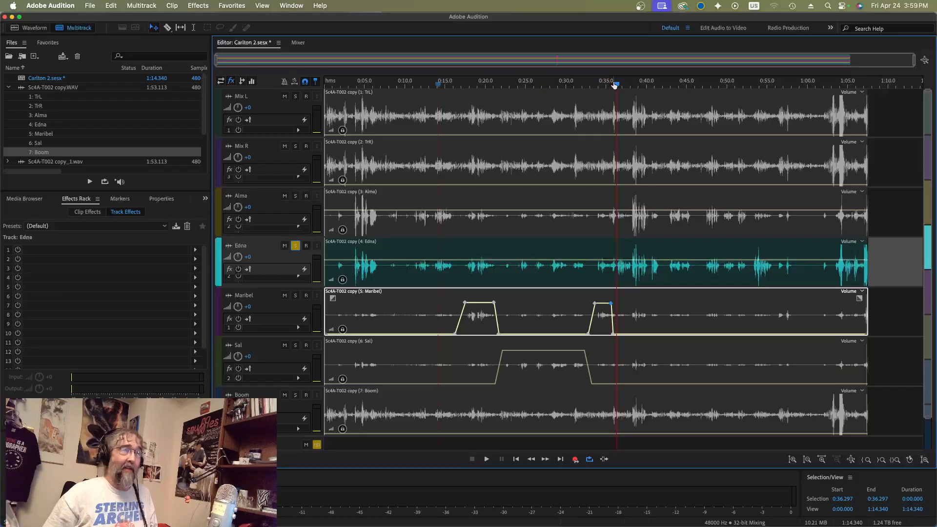
pyautogui.moveTo(614, 84); pyautogui.dragTo(611, 86)
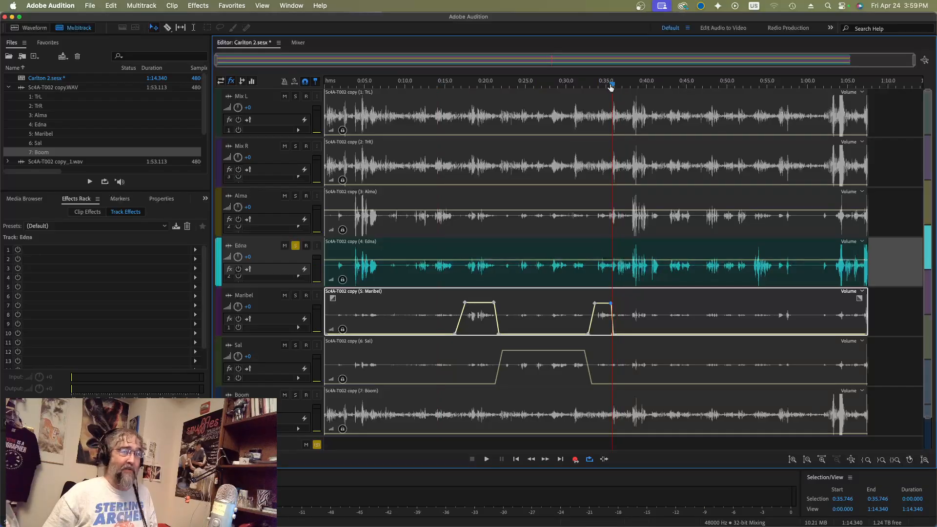
pyautogui.press('space')
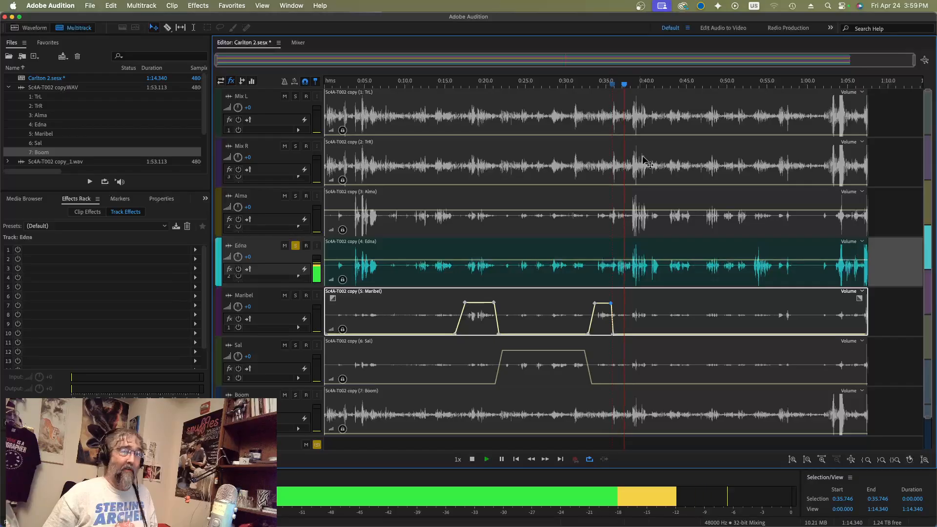
pyautogui.press('space')
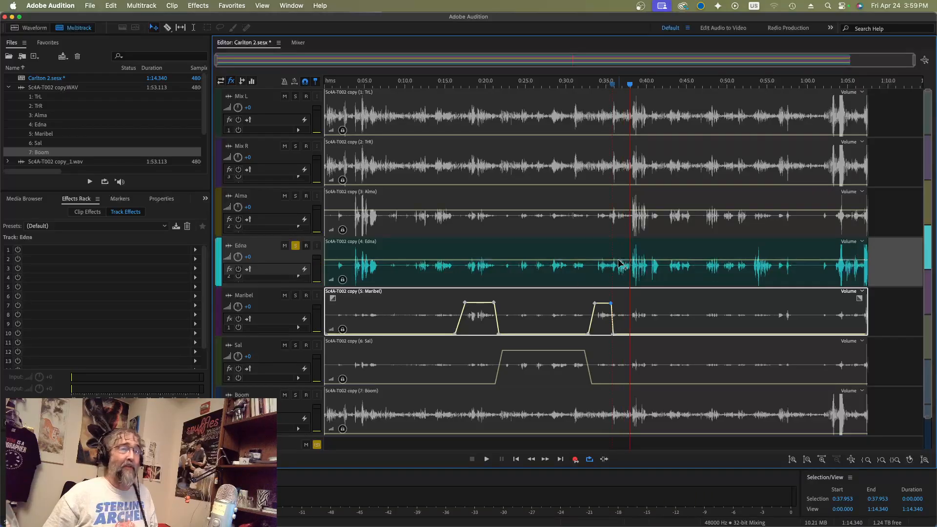
# Keyframe the channel 4 clip to silence before about 0:36 and after about 0:42, with short fades, playing the section between to find its end
pyautogui.click(619, 264)
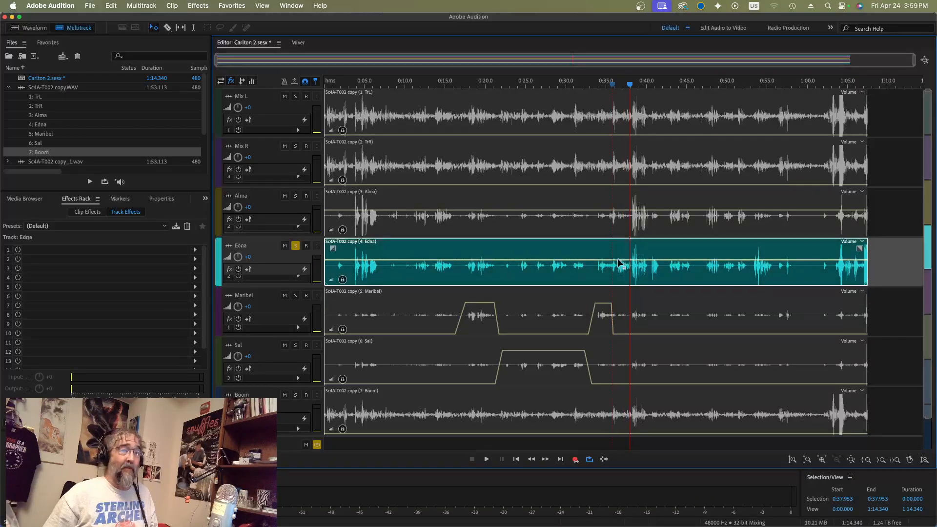
pyautogui.moveTo(615, 260); pyautogui.dragTo(611, 289)
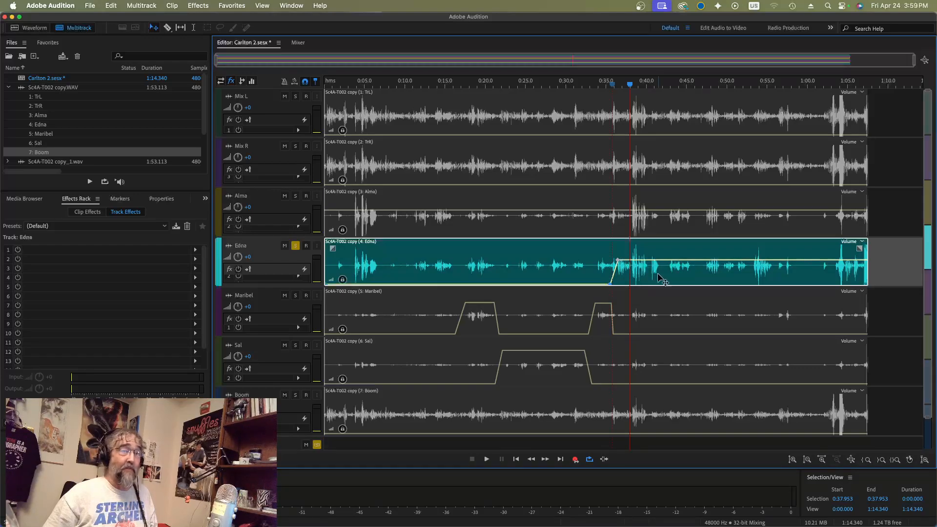
pyautogui.press('space')
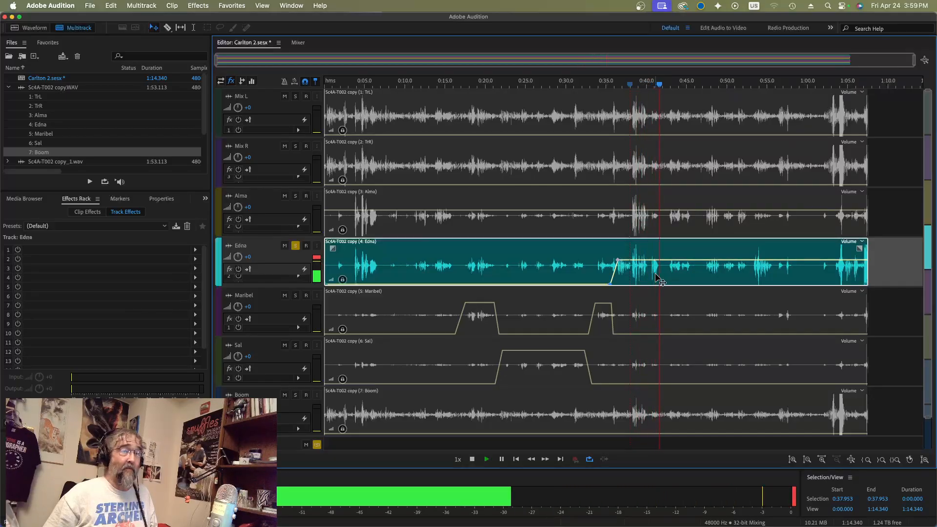
pyautogui.press('space')
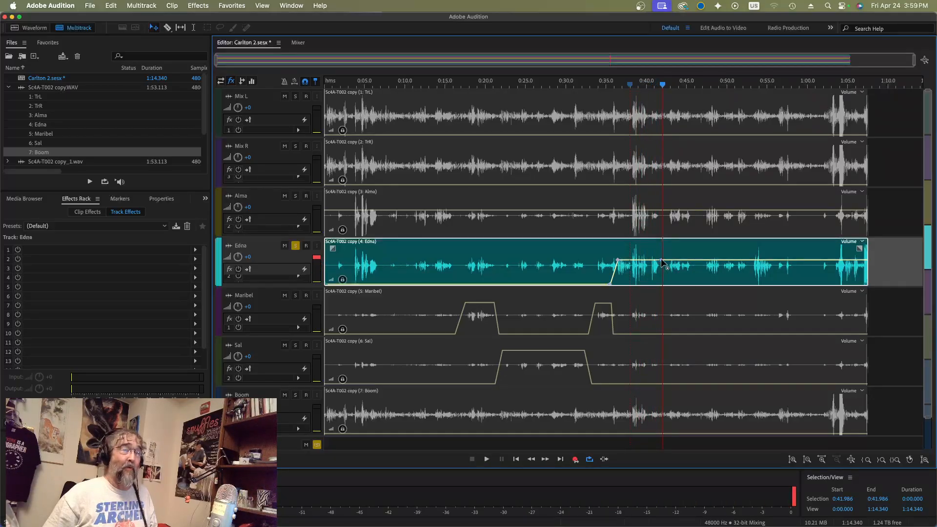
pyautogui.click(661, 261)
pyautogui.moveTo(669, 260); pyautogui.dragTo(664, 285)
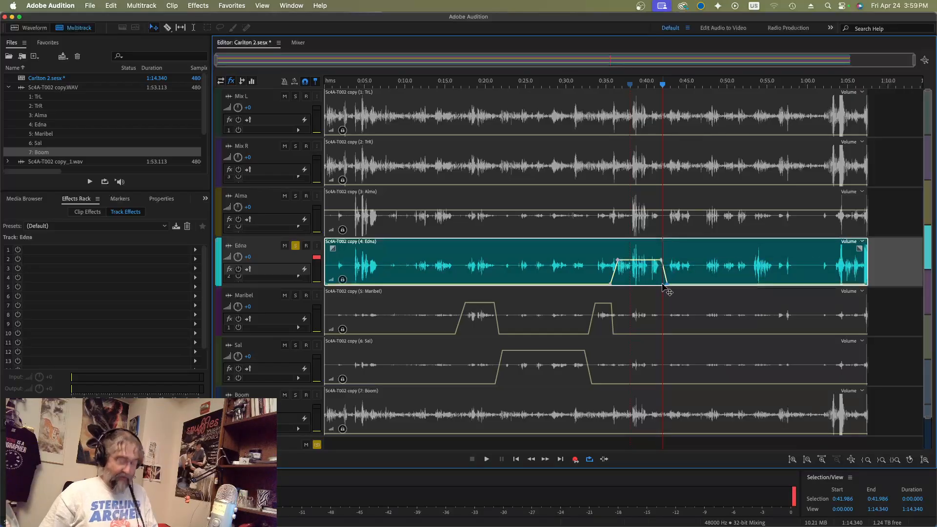
# Play channel 4 from about 0:40.5 to 0:41.6 and add two close volume keyframes just before its line near 0:40.6
pyautogui.scroll(4, 631, 275)
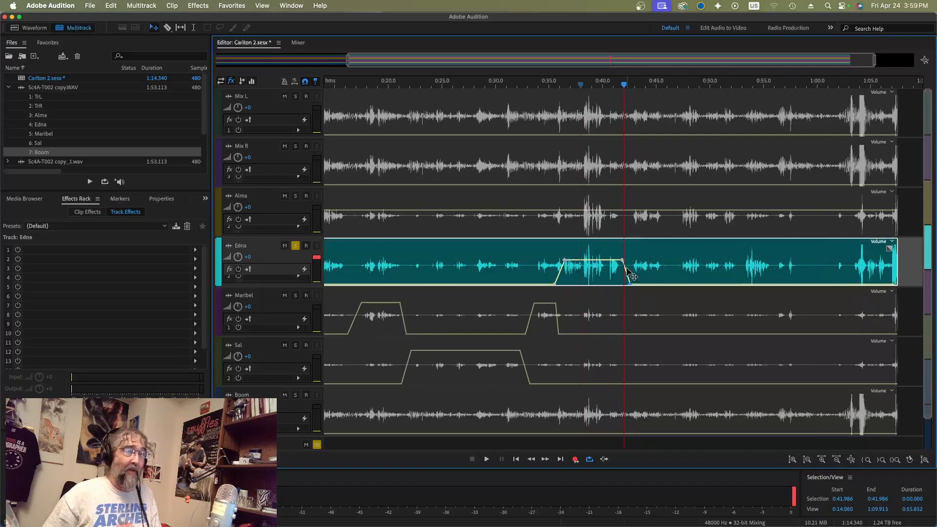
pyautogui.scroll(5, 616, 276)
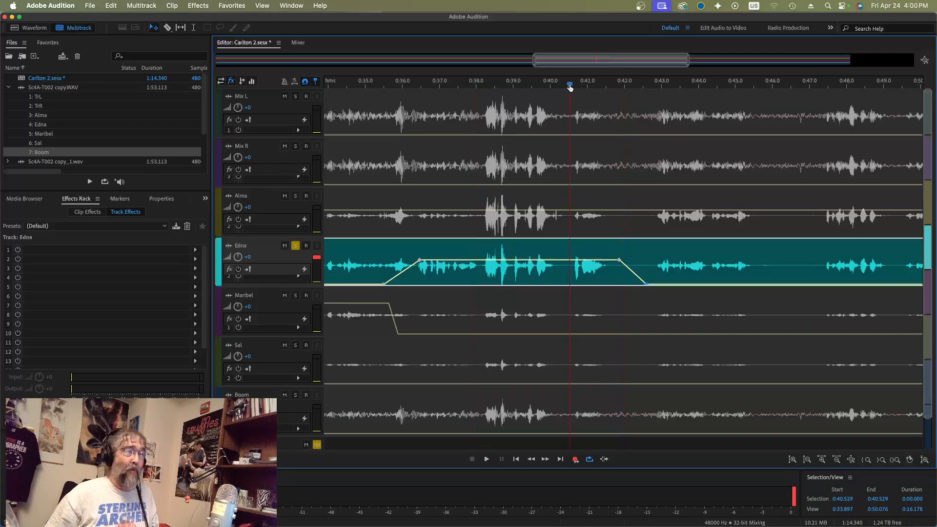
pyautogui.press('space')
pyautogui.press('space')
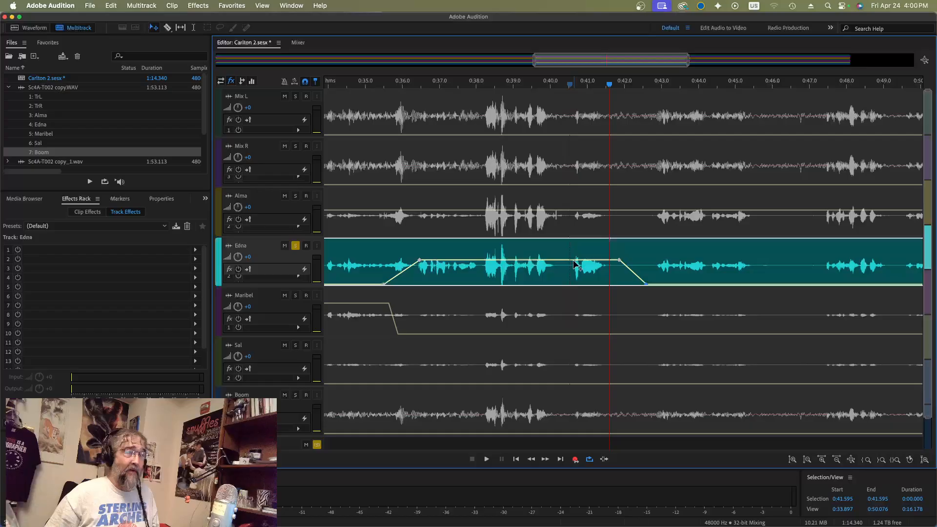
pyautogui.click(567, 260)
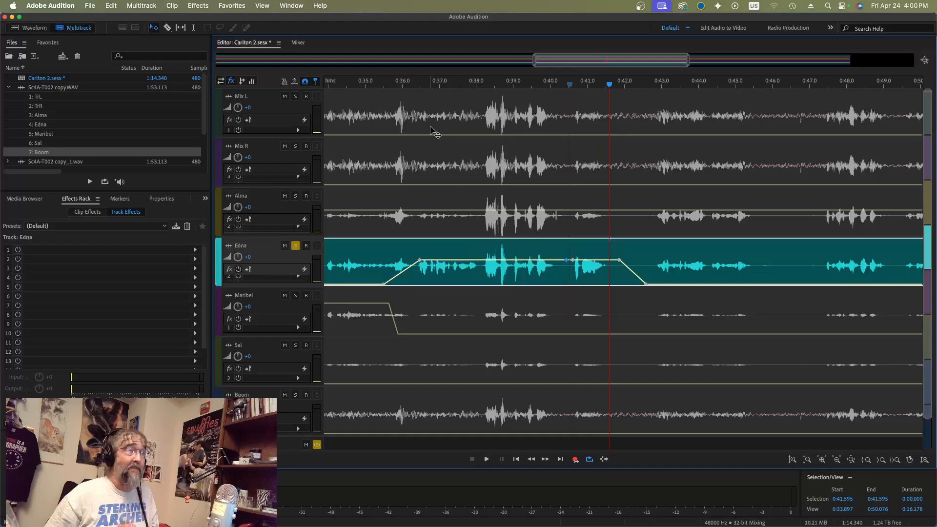
# Play channel 4 from about 0:36 to 0:38, add two keyframes near 0:38, and lower the volume to silence from there to about 0:40.5
pyautogui.click(414, 87)
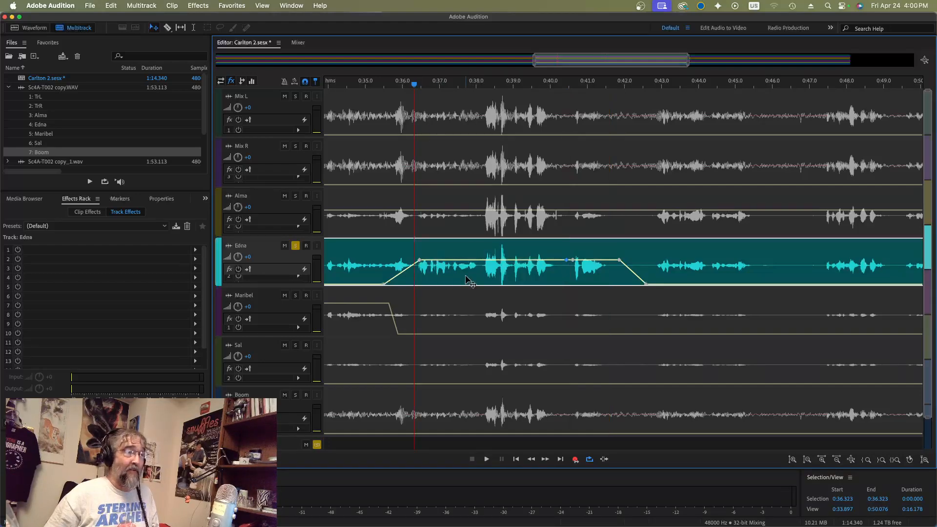
pyautogui.press('space')
pyautogui.press('space')
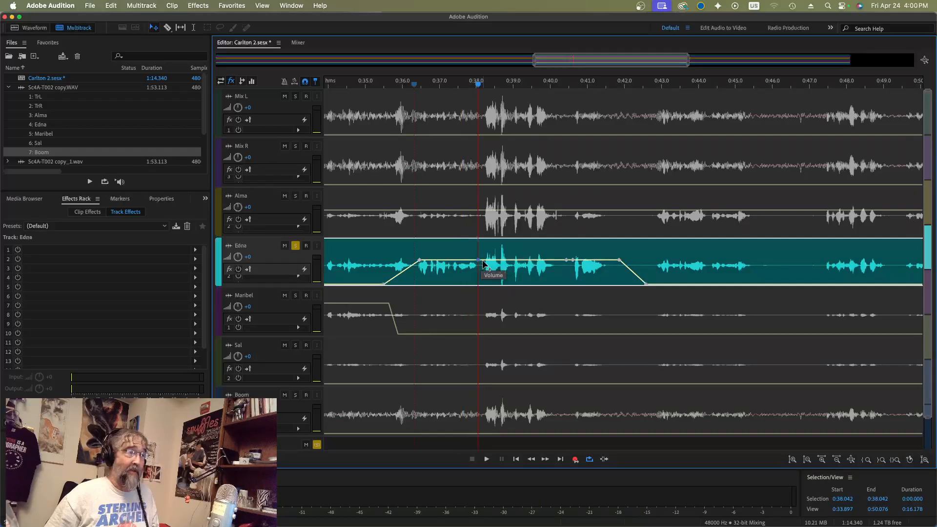
pyautogui.click(481, 260)
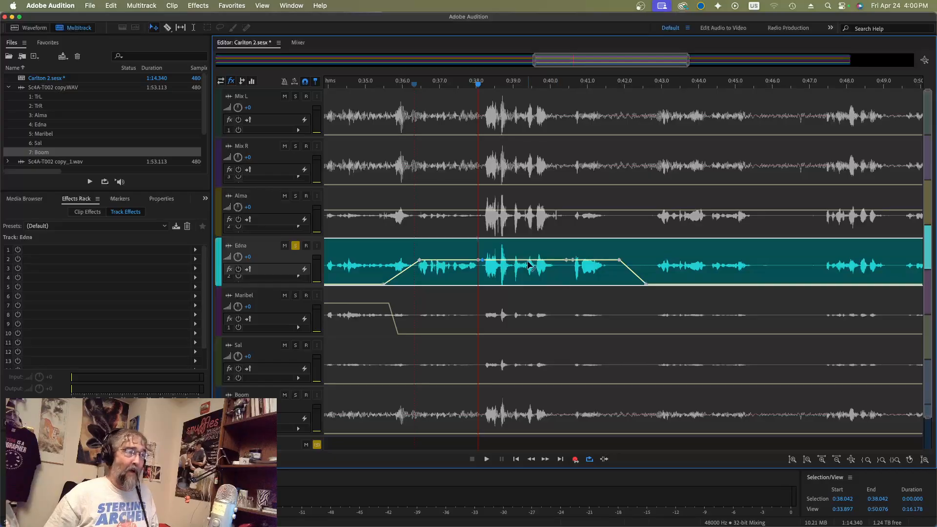
pyautogui.moveTo(527, 263); pyautogui.dragTo(528, 287)
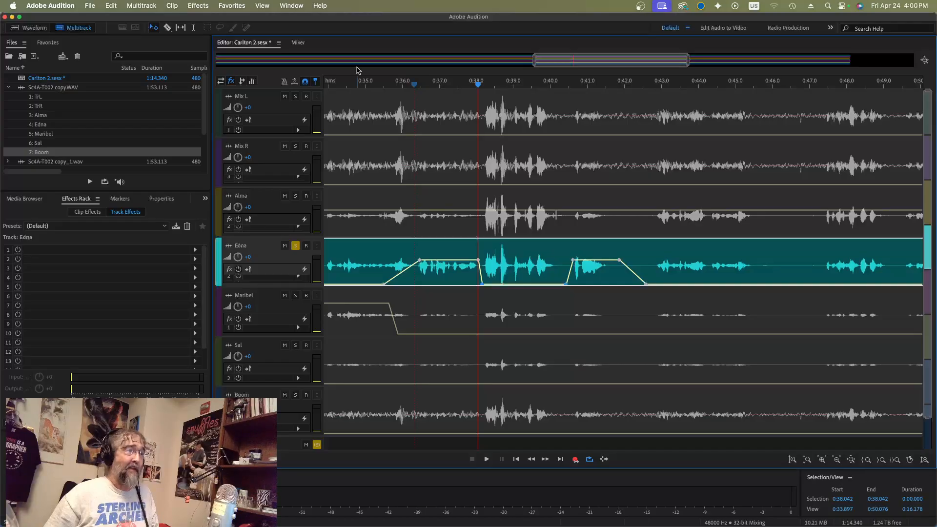
# Play channel 4 from about 0:35 to 0:38 to check the fade-in of its first kept section
pyautogui.click(360, 86)
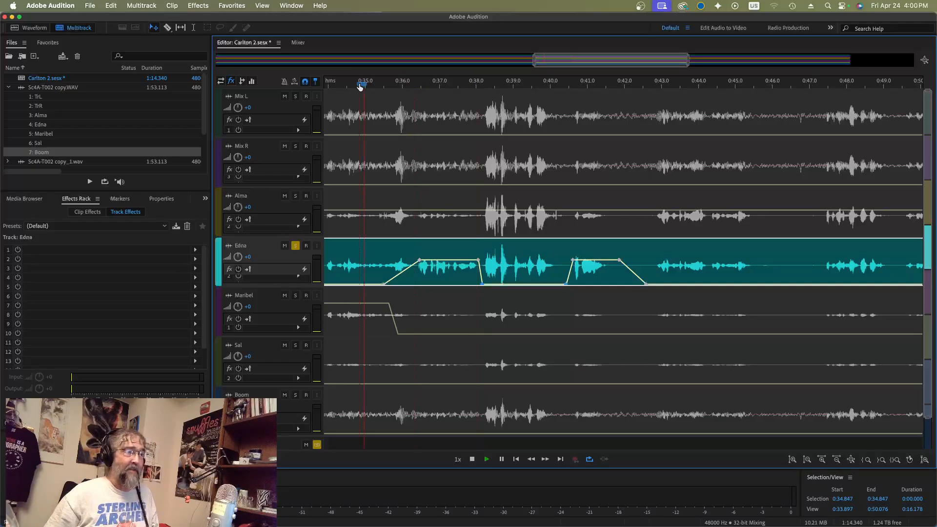
pyautogui.press('space')
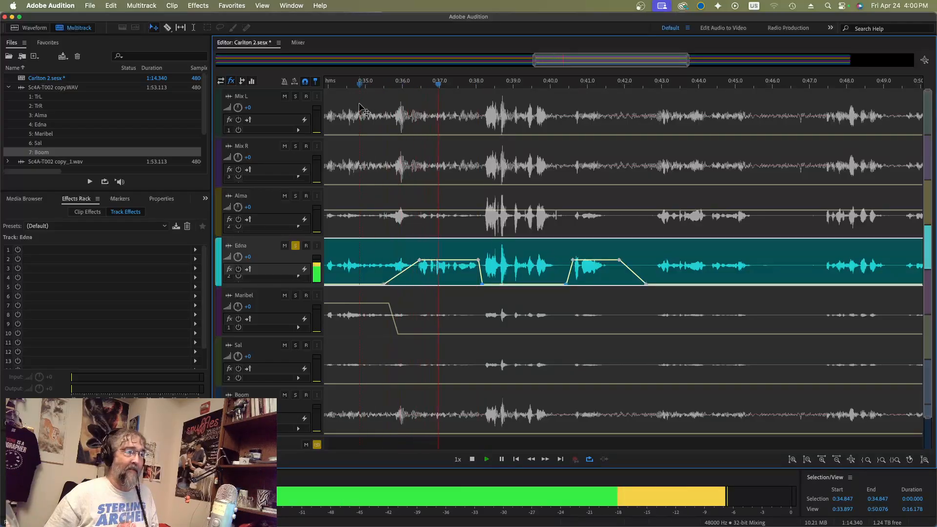
pyautogui.press('space')
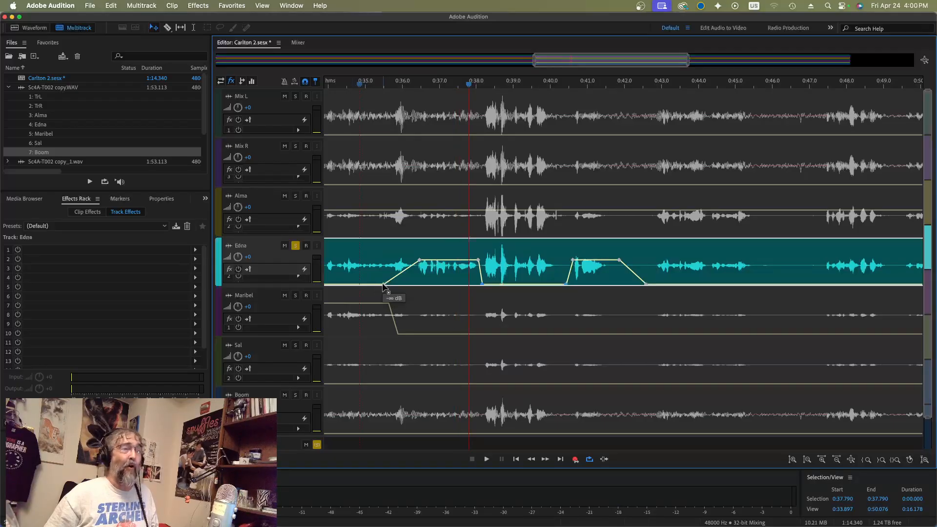
# Shorten the channel 4 clip's first fade-in to start near 0:36.1, and play from about 0:36 to 0:42.6 to check it
pyautogui.moveTo(383, 286); pyautogui.dragTo(405, 289)
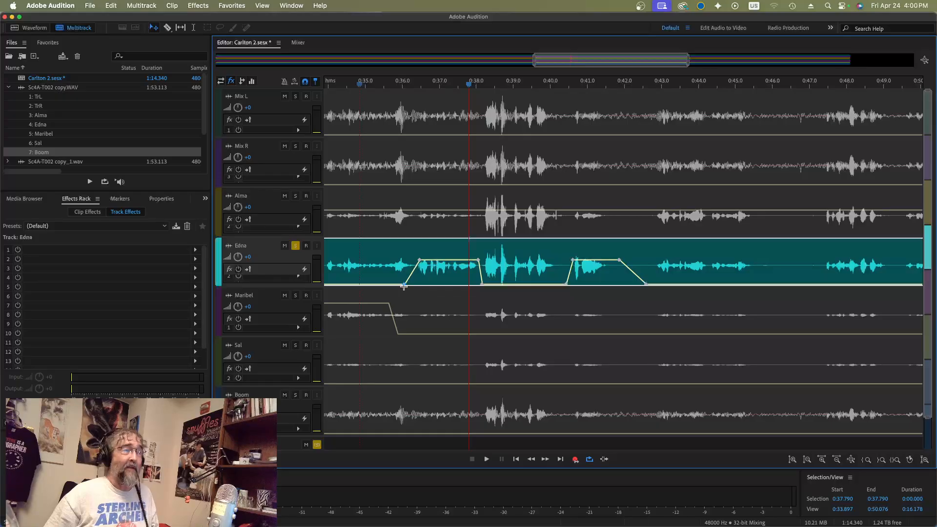
pyautogui.click(399, 86)
pyautogui.press('space')
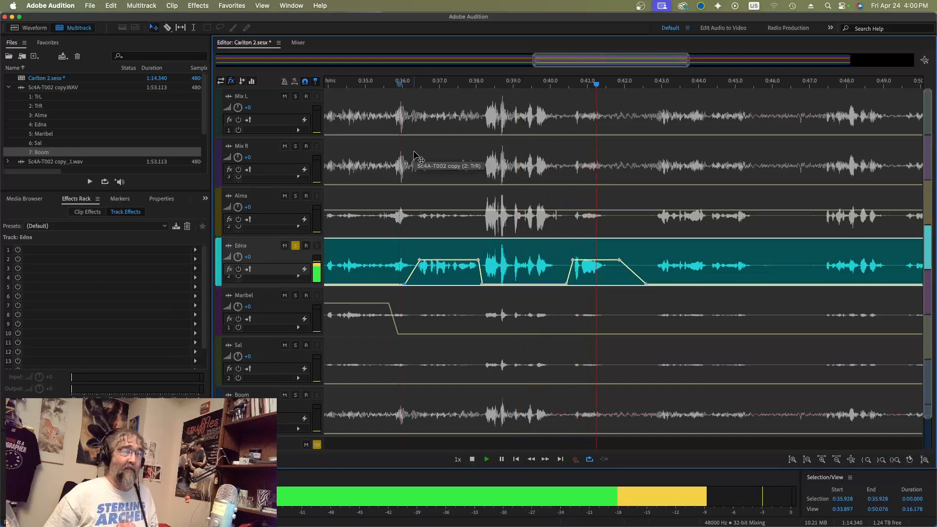
pyautogui.press('space')
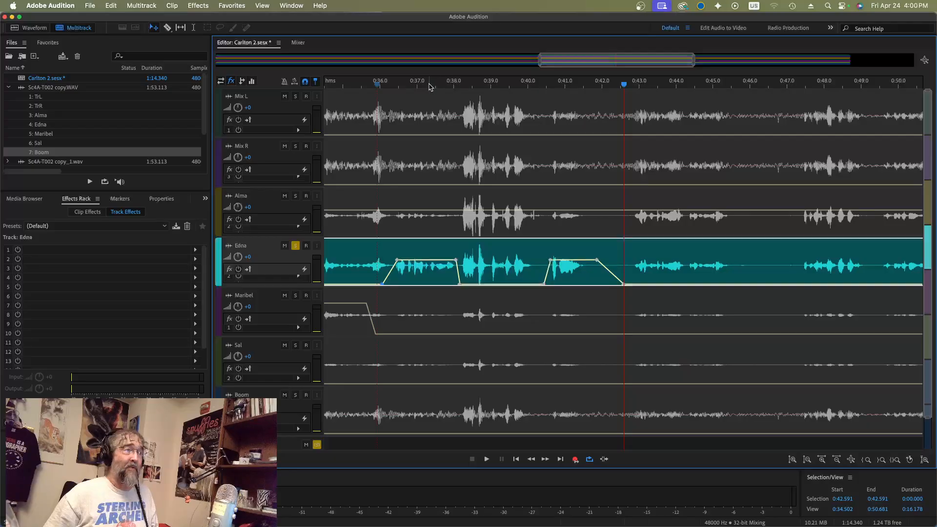
# Raise the volume of channel 4's two kept sections slightly, and play from about 0:36 to 0:42 to check the levels
pyautogui.click(424, 85)
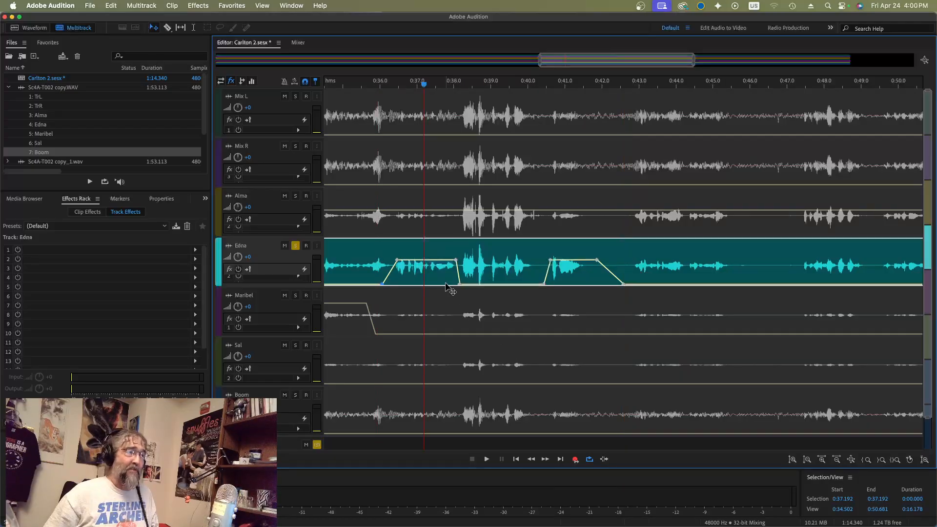
pyautogui.moveTo(435, 262); pyautogui.dragTo(434, 257)
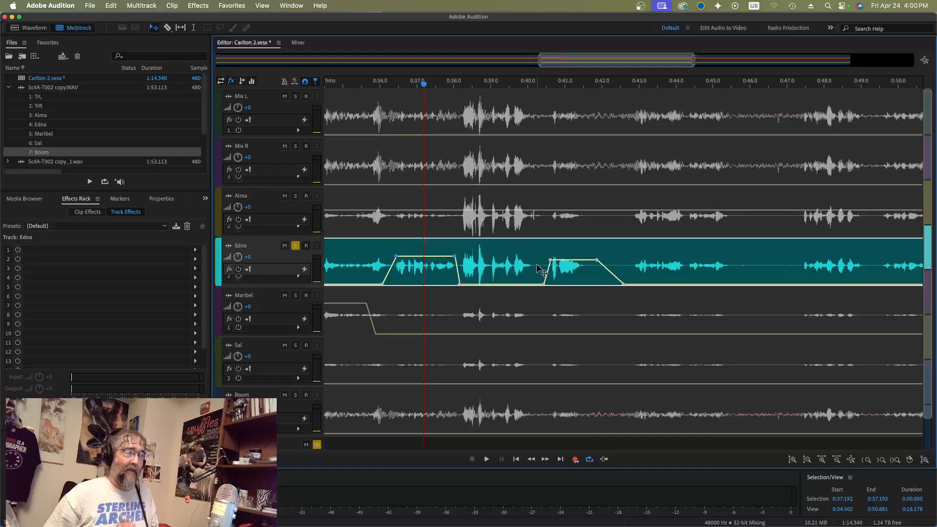
pyautogui.moveTo(568, 264); pyautogui.dragTo(568, 260)
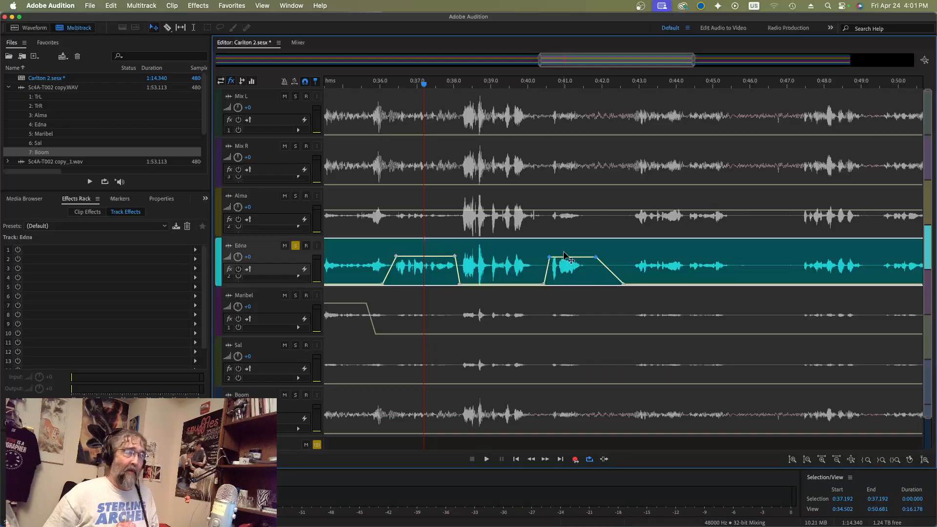
pyautogui.click(378, 85)
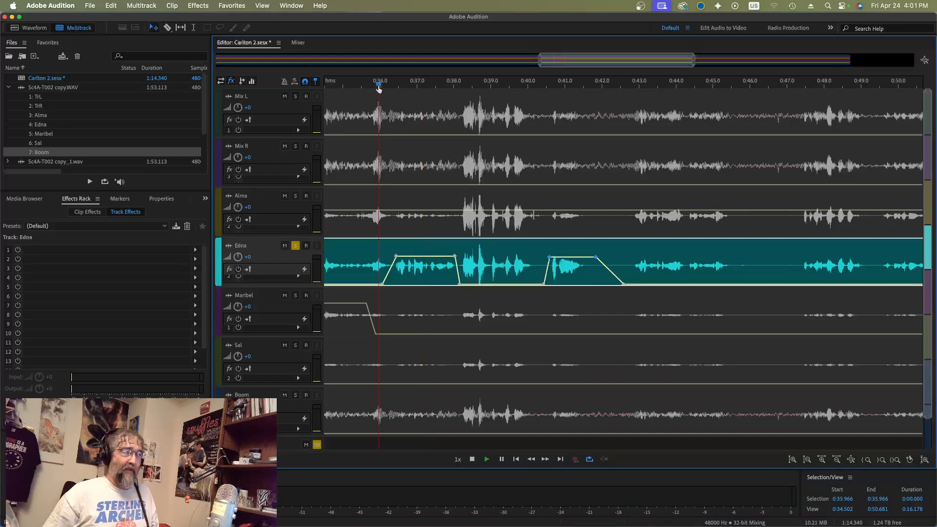
pyautogui.press('space')
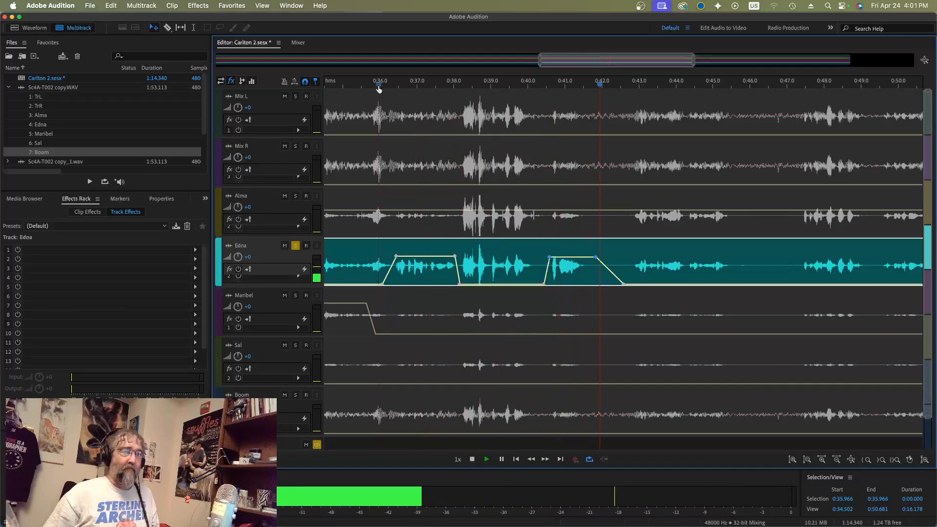
pyautogui.press('space')
# Show the whole session's length and turn off solo on the channel 4 track
pyautogui.press('\\')
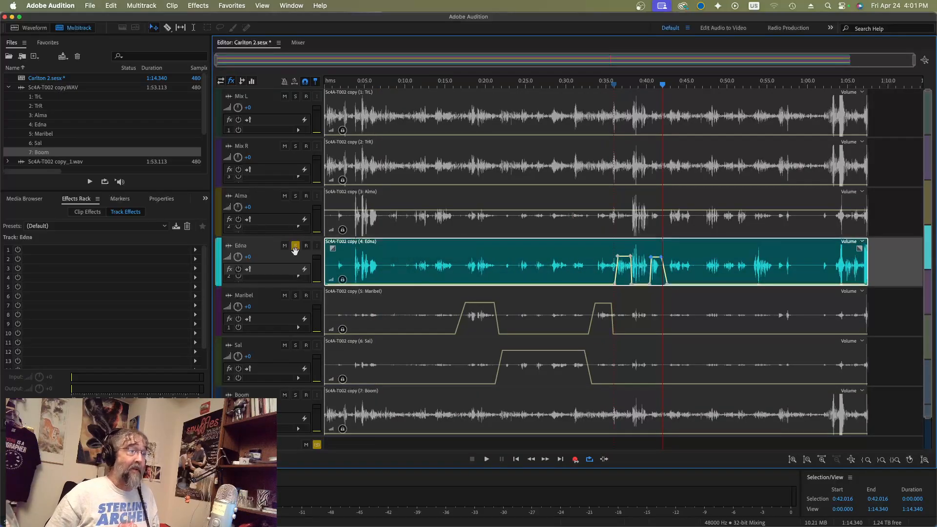
pyautogui.click(295, 297)
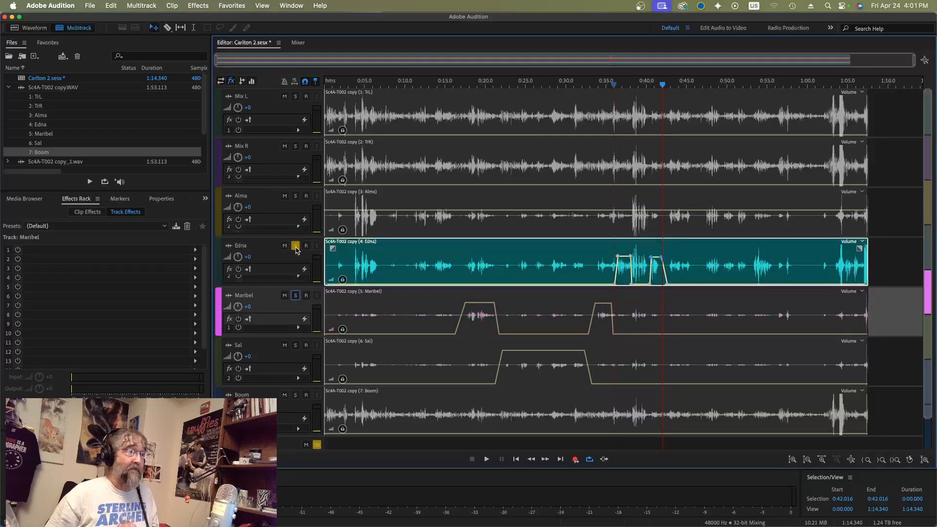
pyautogui.click(295, 246)
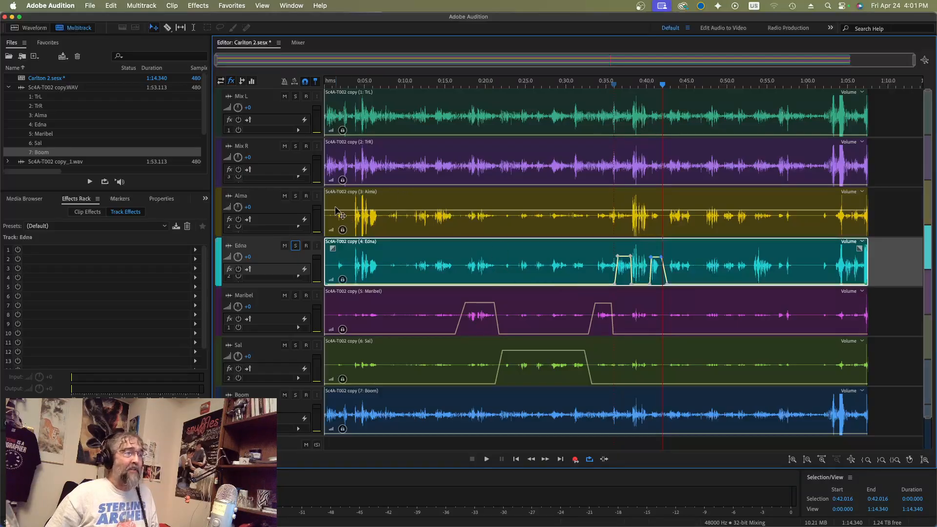
# Add two close volume keyframes near 0:16 to 0:17 on the channel 3 clip, and undo a drop to silence after them
pyautogui.click(455, 212)
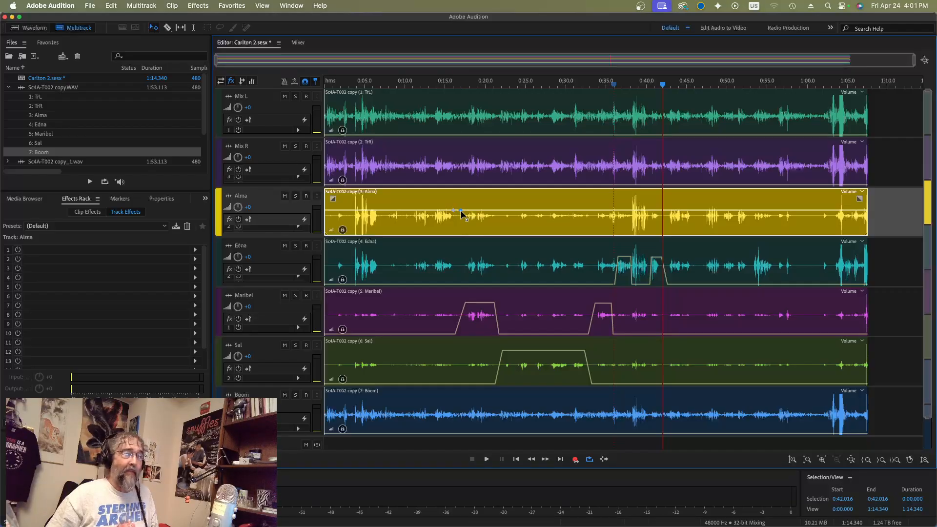
pyautogui.moveTo(461, 210); pyautogui.dragTo(463, 244)
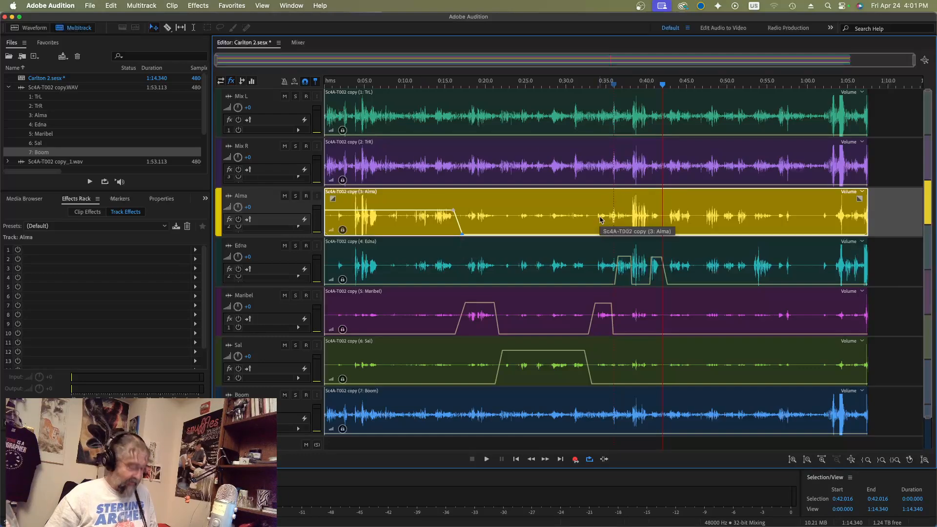
pyautogui.press('super+z')
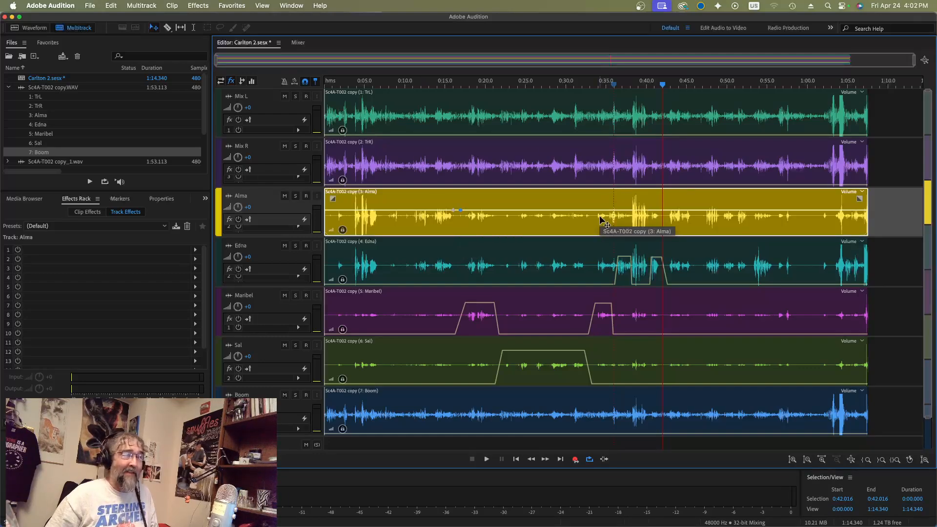
# Play from about 0:34.8 to 0:36.4, add two channel 3 volume keyframes near 0:35, and silence that clip from about 0:17 to 0:35
pyautogui.click(604, 86)
pyautogui.press('space')
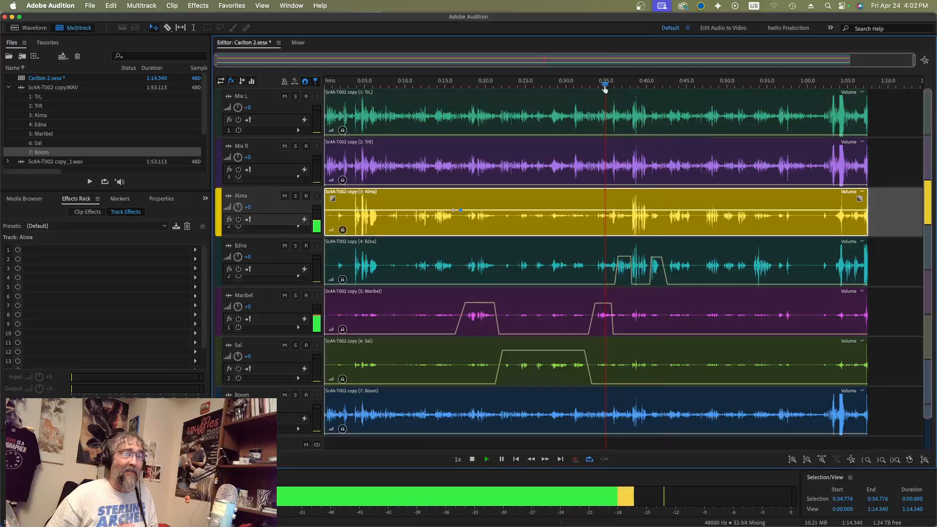
pyautogui.press('space')
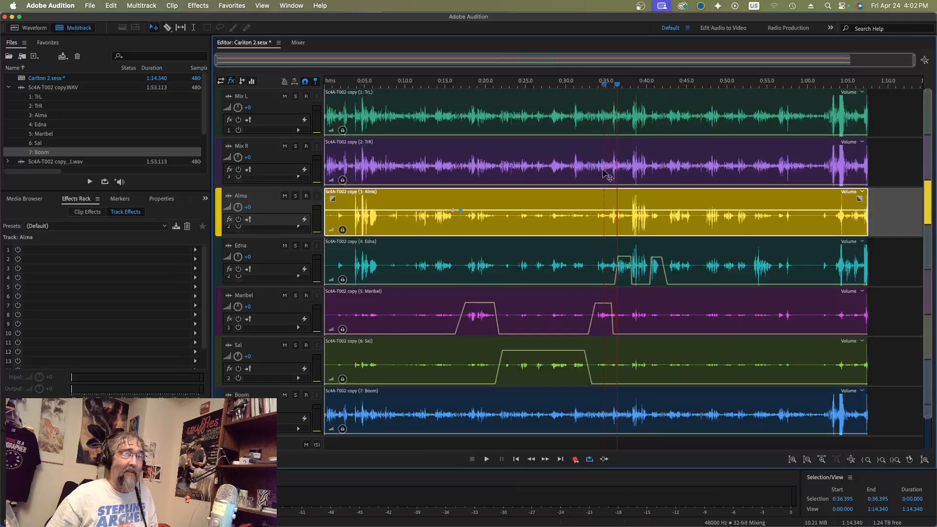
pyautogui.click(610, 211)
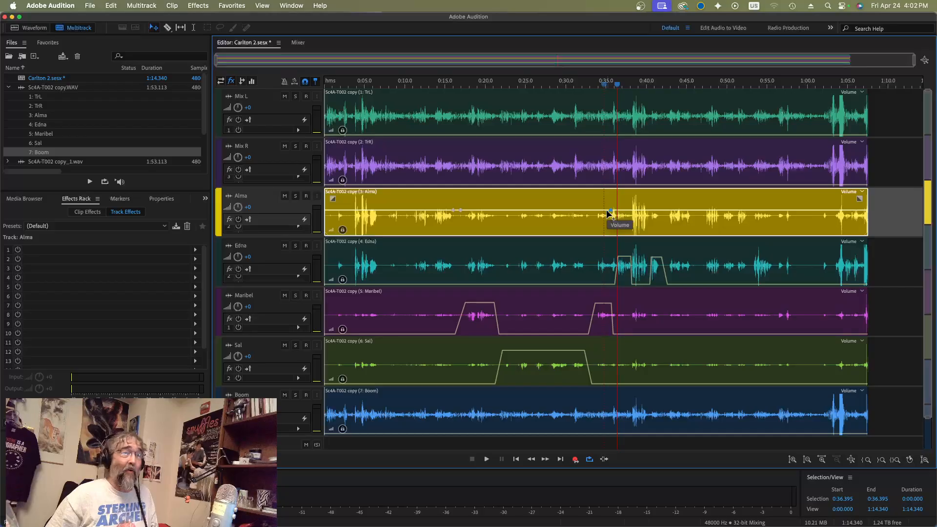
pyautogui.click(604, 210)
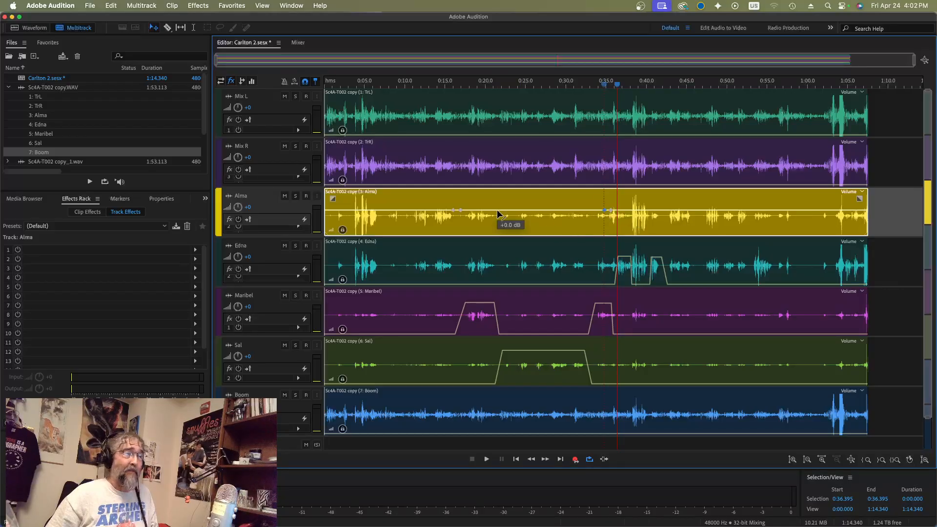
pyautogui.moveTo(497, 210); pyautogui.dragTo(497, 237)
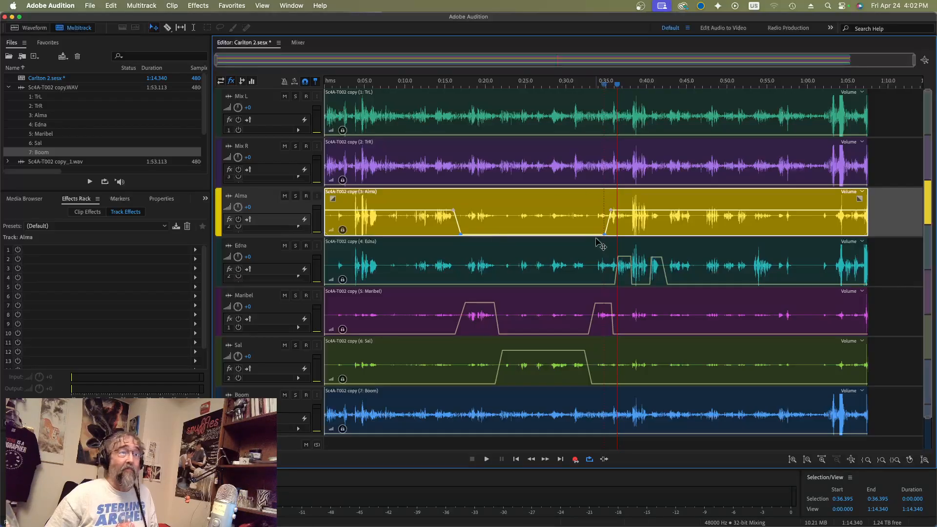
# Keyframe the channel 3 clip's volume to drop to silence between about 0:36.4 and 0:38, with short fades, under channel 4's first kept section
pyautogui.click(617, 211)
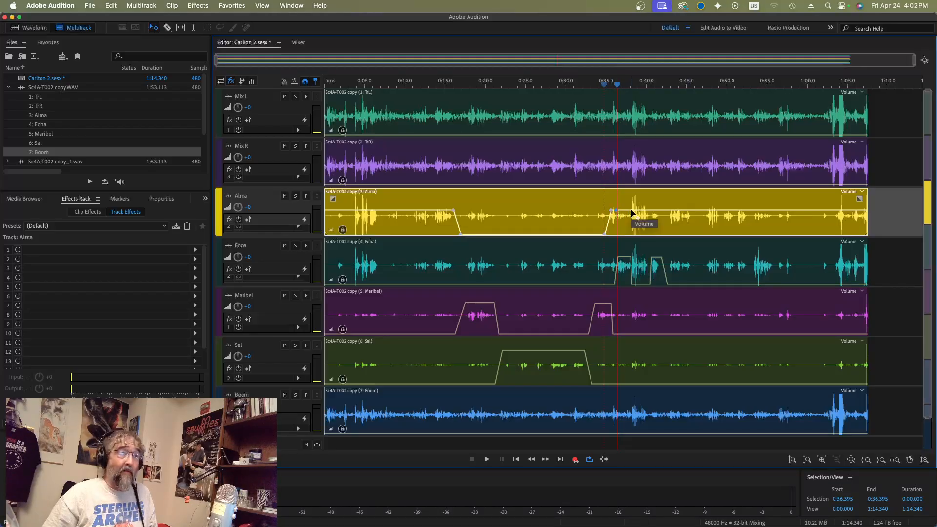
pyautogui.click(631, 210)
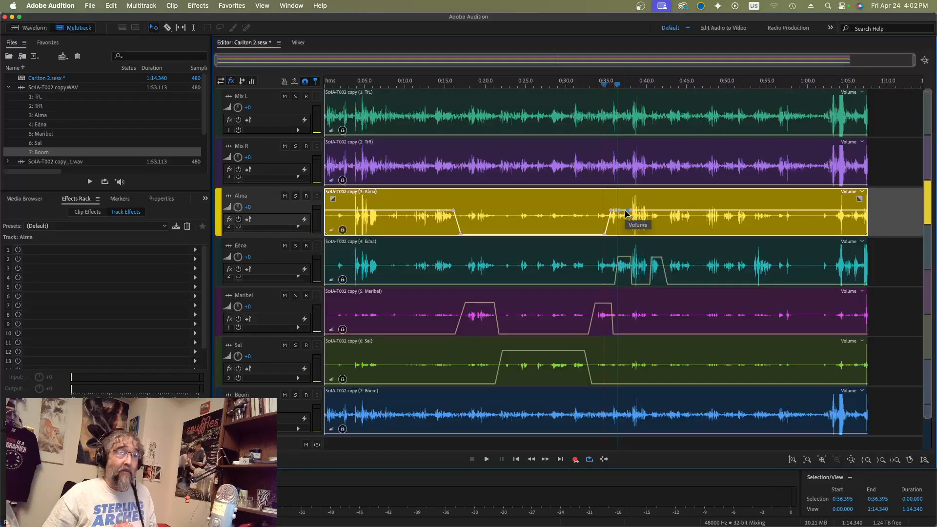
pyautogui.moveTo(622, 212); pyautogui.dragTo(621, 236)
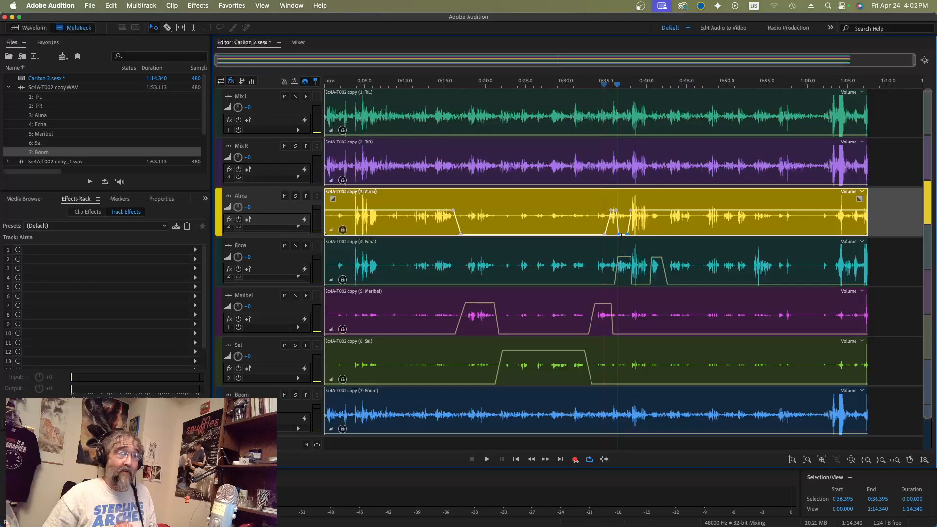
# Add volume keyframes near 0:40 and 0:43 on the channel 3 clip and silence it from about 0:40.5 to 0:42.4
pyautogui.click(647, 211)
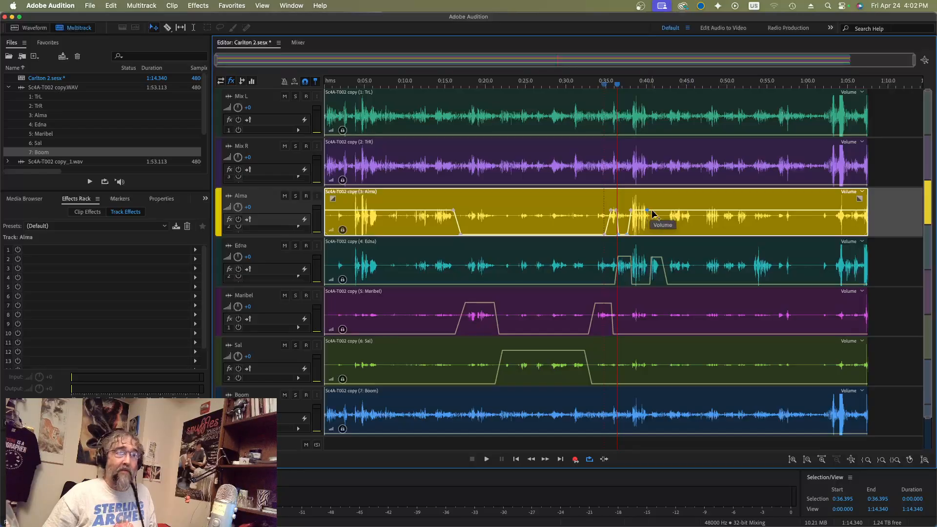
pyautogui.click(651, 211)
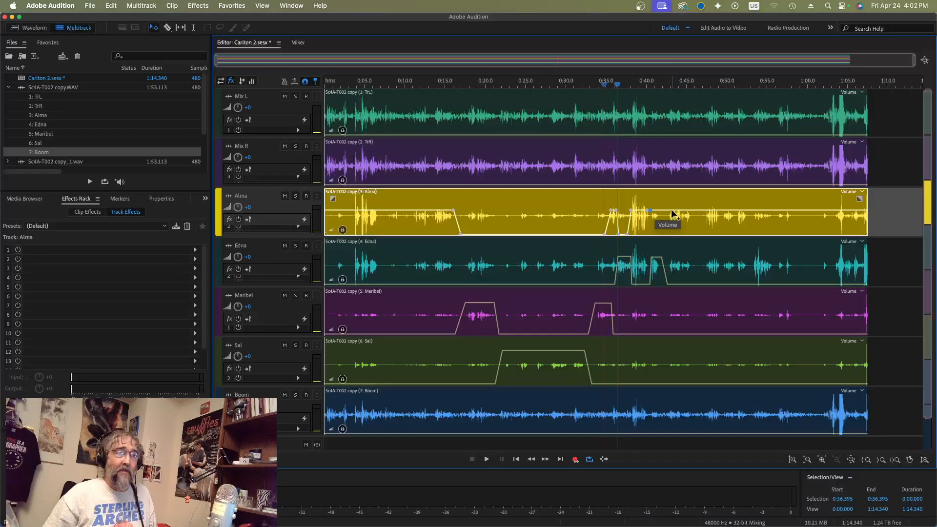
pyautogui.click(671, 210)
pyautogui.click(665, 211)
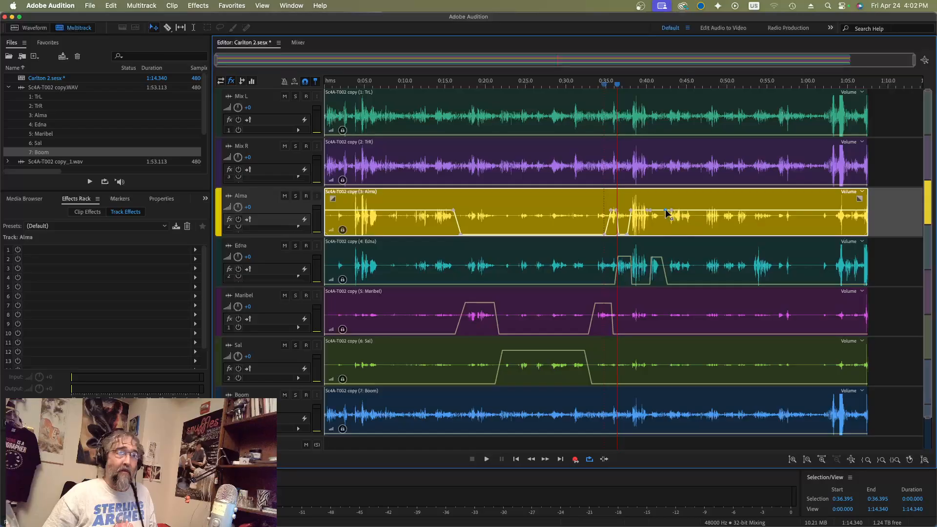
pyautogui.moveTo(657, 213); pyautogui.dragTo(657, 236)
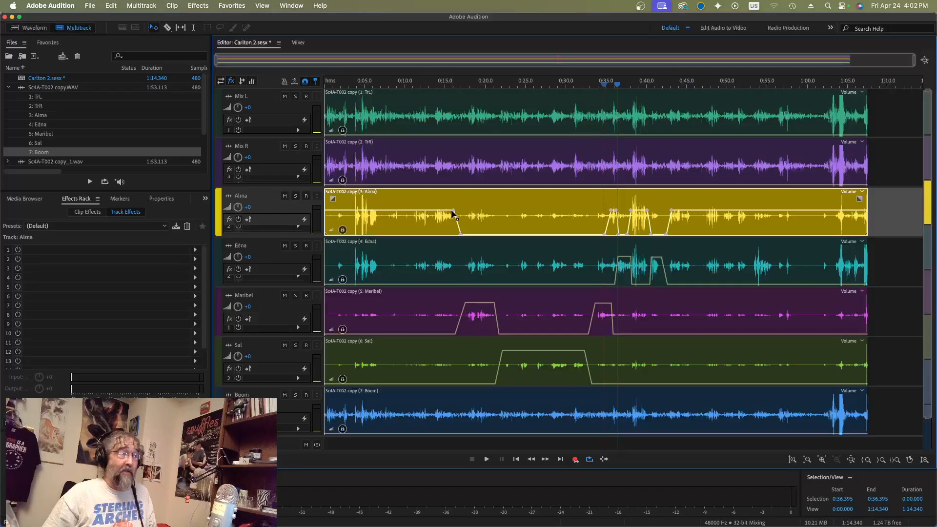
# Examine how the volume envelopes of channels 3 to 6 hand over to each other, selecting each clip in the order its kept sections occur
pyautogui.click(487, 297)
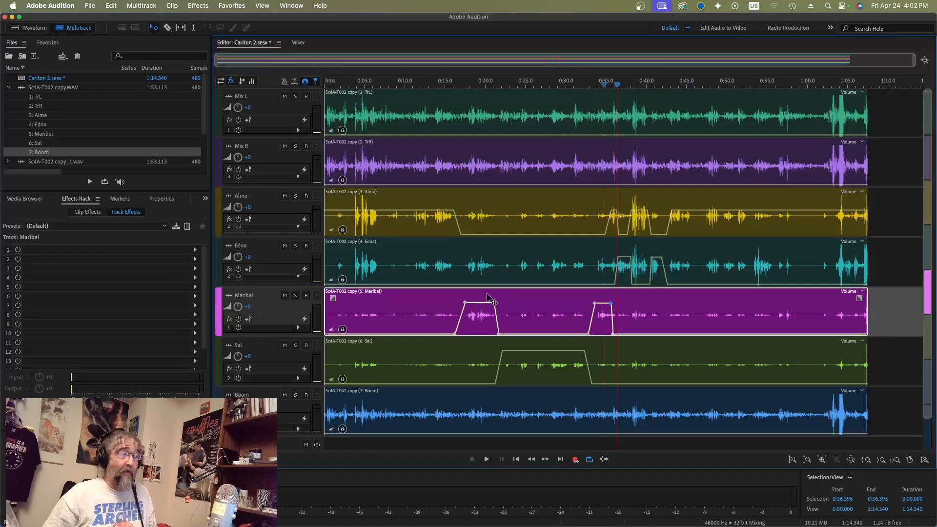
pyautogui.click(544, 378)
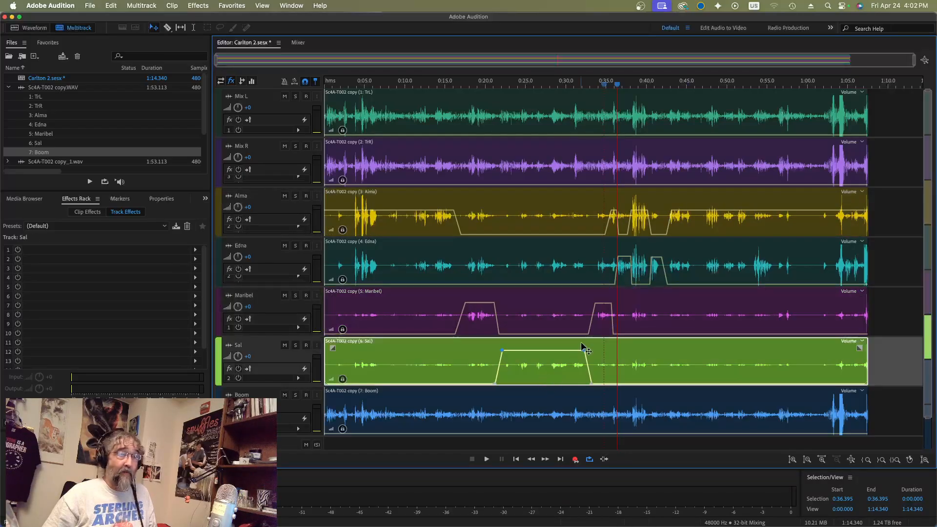
pyautogui.click(605, 325)
pyautogui.click(600, 228)
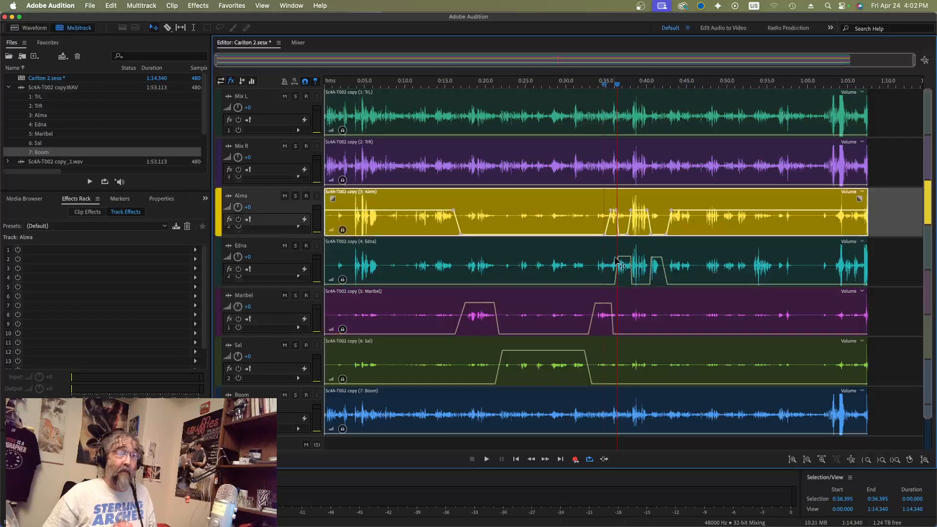
pyautogui.click(621, 269)
pyautogui.click(644, 221)
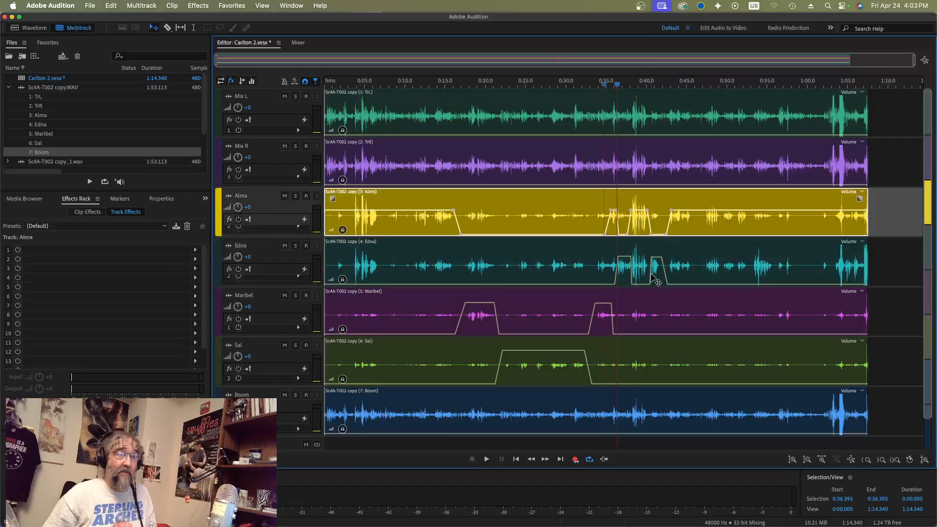
pyautogui.click(652, 275)
pyautogui.click(686, 226)
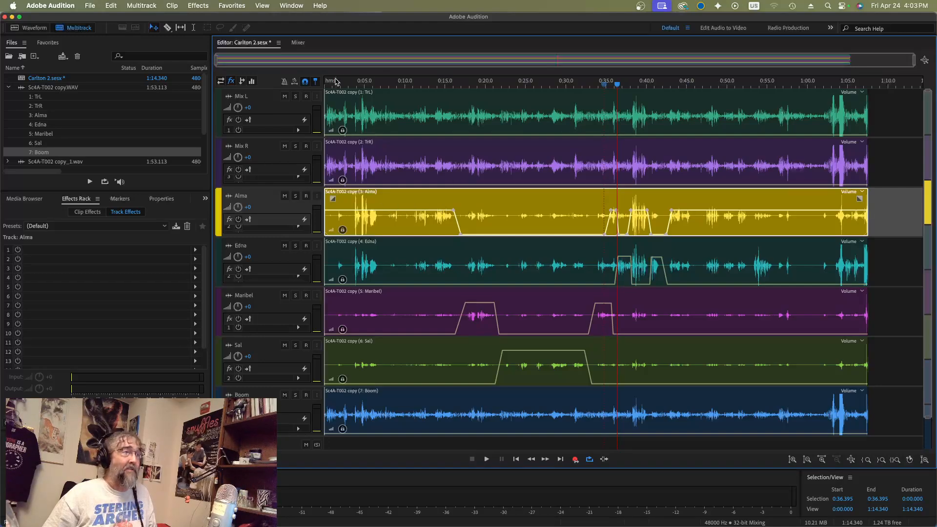
# Solo the channel 3 track and play it from the session start to about 0:07
pyautogui.press('Home')
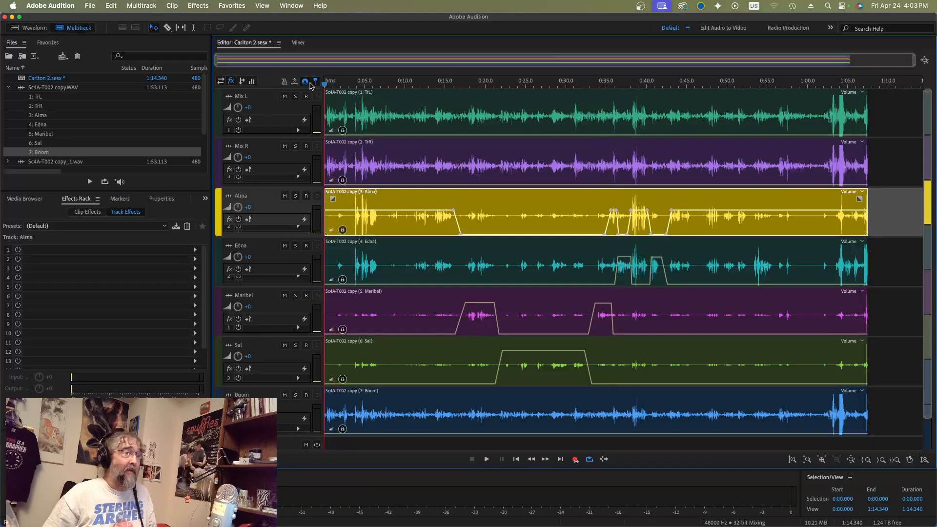
pyautogui.click(295, 197)
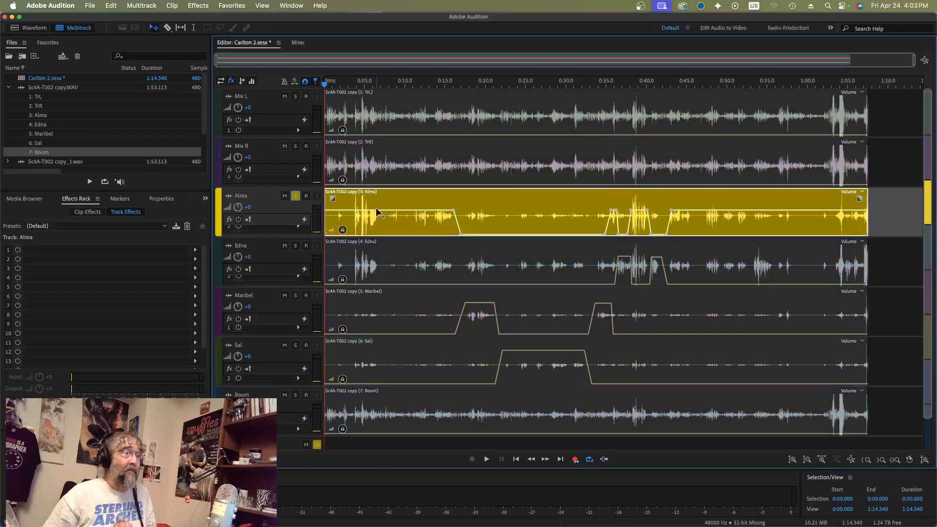
pyautogui.press('space')
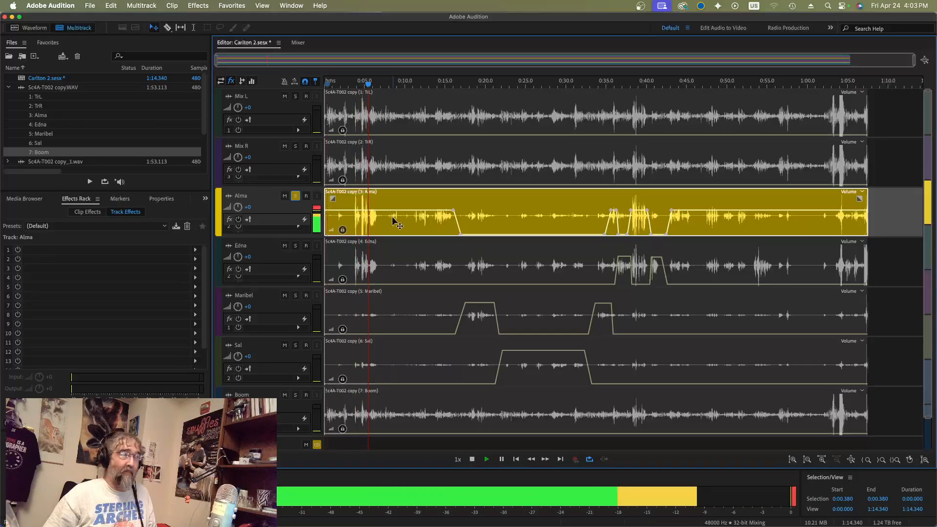
pyautogui.press('space')
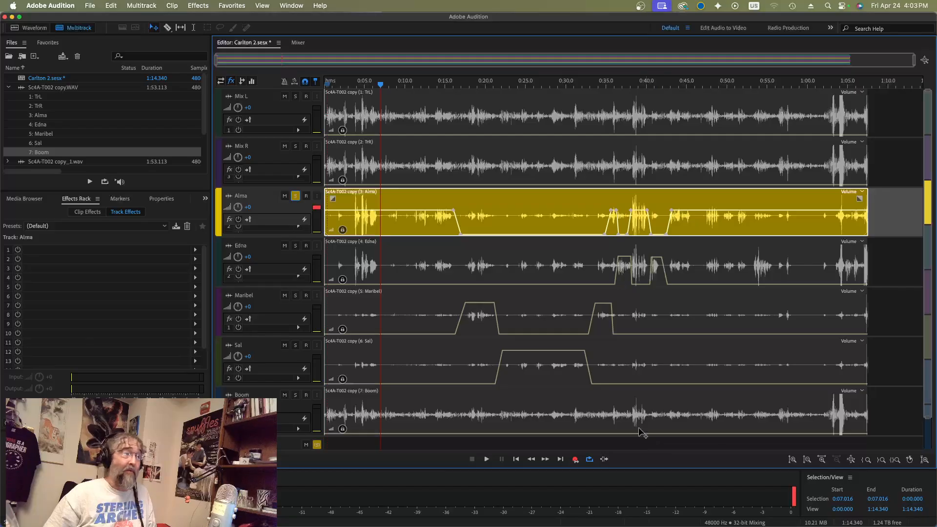
# Keyframe the channel 3 clip's volume near 0:07 and 0:08, lower the opening section to about -6.8 dB, and play it through about 0:16
pyautogui.click(389, 211)
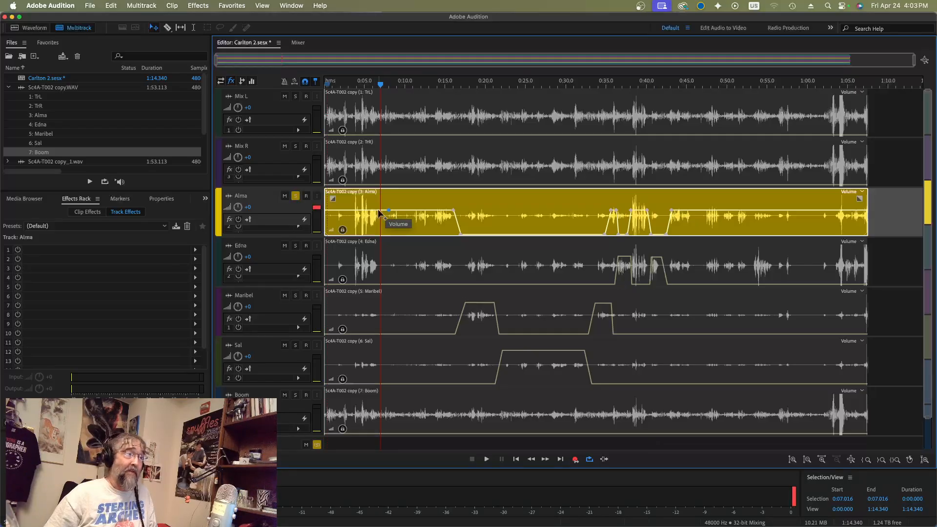
pyautogui.moveTo(379, 211); pyautogui.dragTo(380, 219)
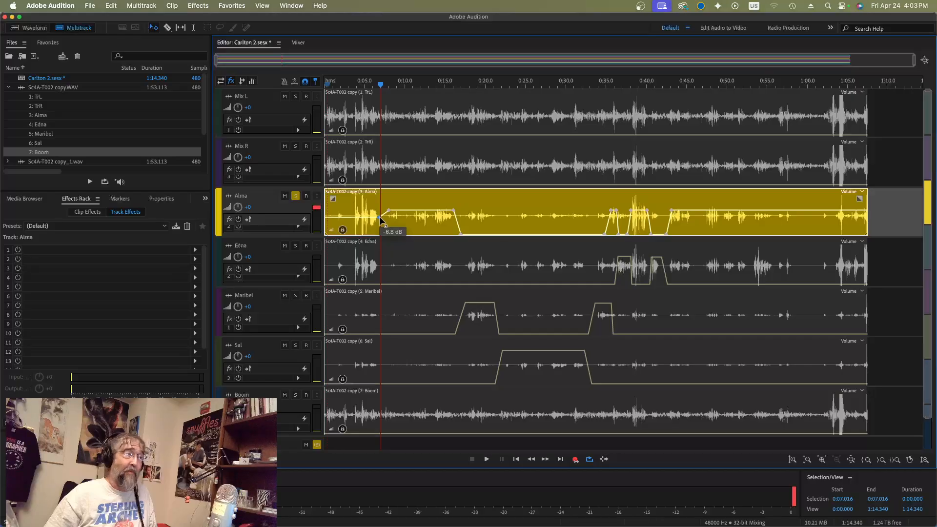
pyautogui.click(347, 87)
pyautogui.press('space')
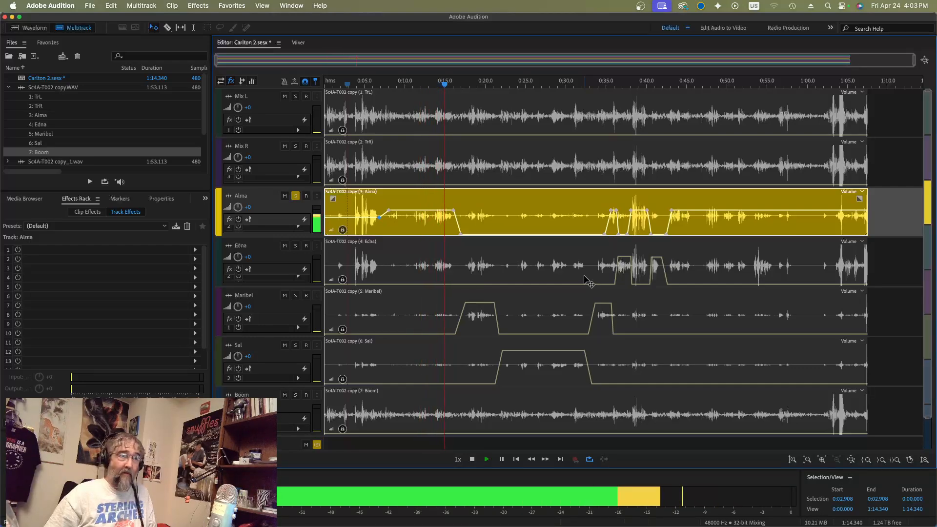
pyautogui.press('space')
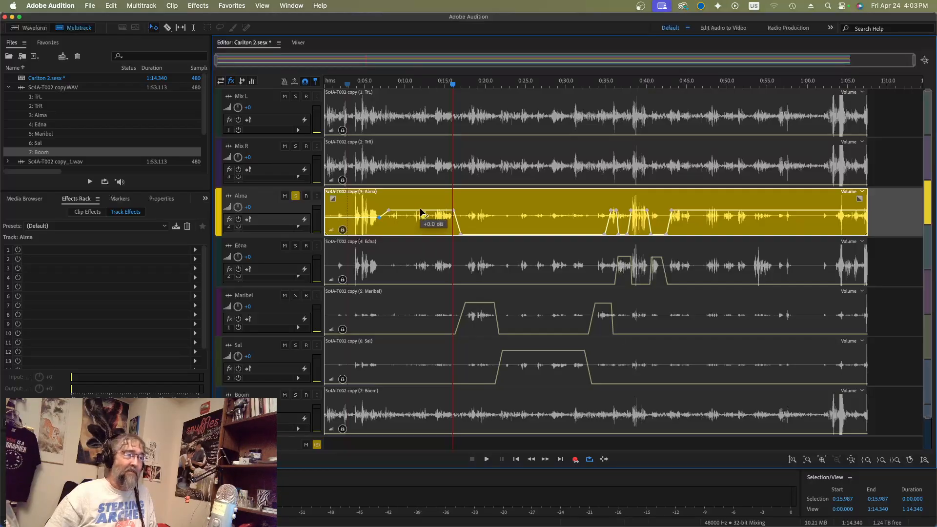
# Raise the channel 3 clip's volume slightly between about 0:08 and 0:16, and play that section to check it
pyautogui.moveTo(421, 212); pyautogui.dragTo(420, 207)
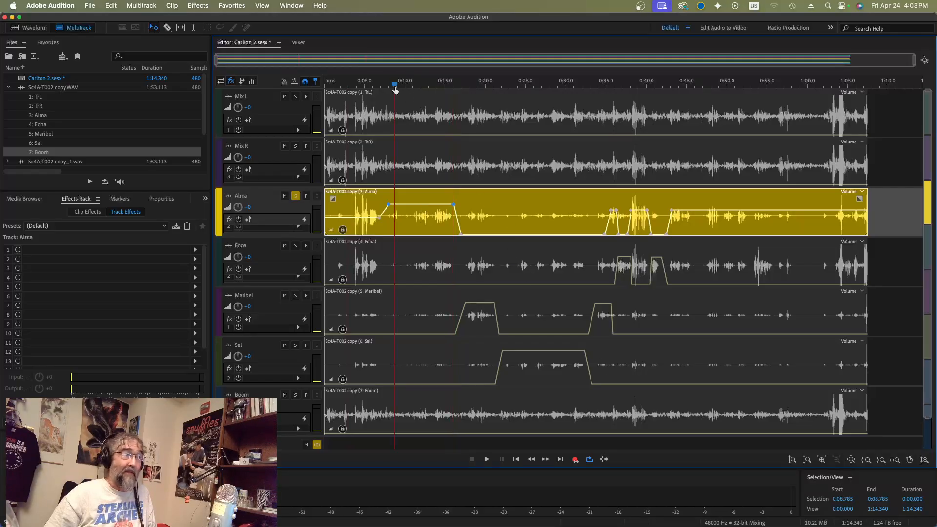
pyautogui.press('space')
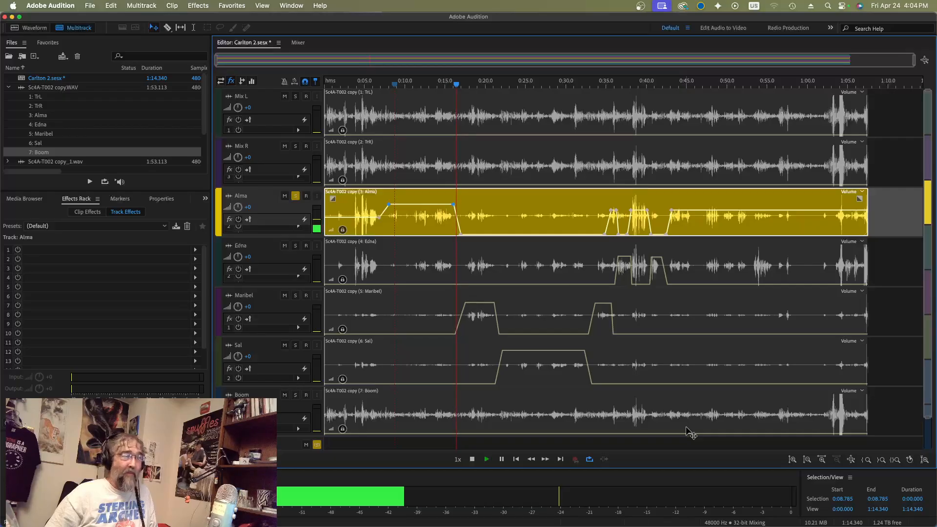
pyautogui.press('space')
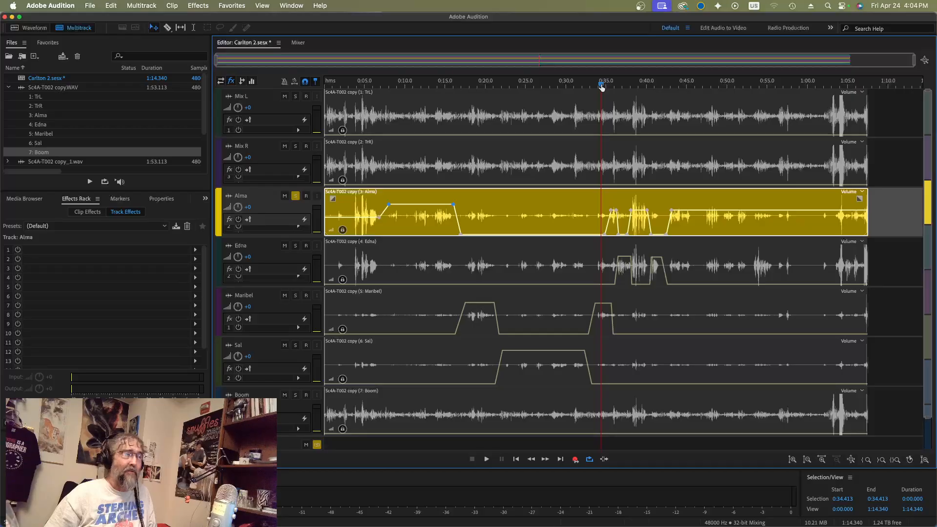
# Tighten the fades around channel 3's short kept section, starting the fade-in near 0:35.4 and fading out from about 0:36.2 to 0:36.4
pyautogui.press('space')
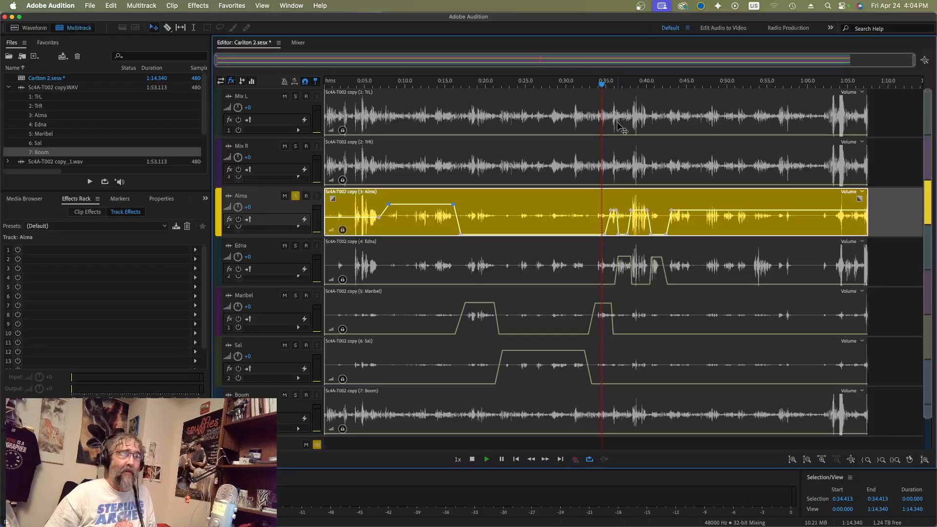
pyautogui.press('space')
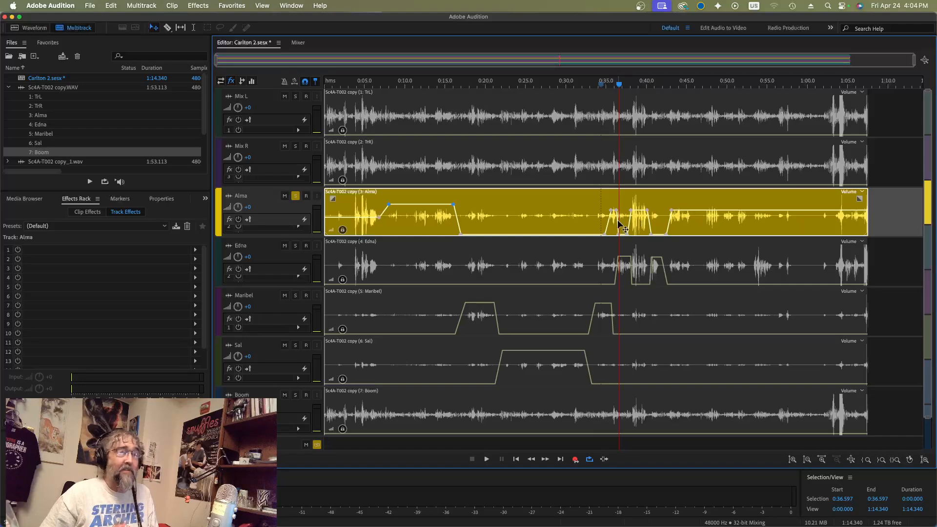
pyautogui.press('=')
pyautogui.press('=')
pyautogui.press('=')
pyautogui.press('=')
pyautogui.press('=')
pyautogui.press('=')
pyautogui.press('=')
pyautogui.press('=')
pyautogui.press('=')
pyautogui.press('=')
pyautogui.press('=')
pyautogui.press('=')
pyautogui.press('=')
pyautogui.press('=')
pyautogui.press('=')
pyautogui.press('=')
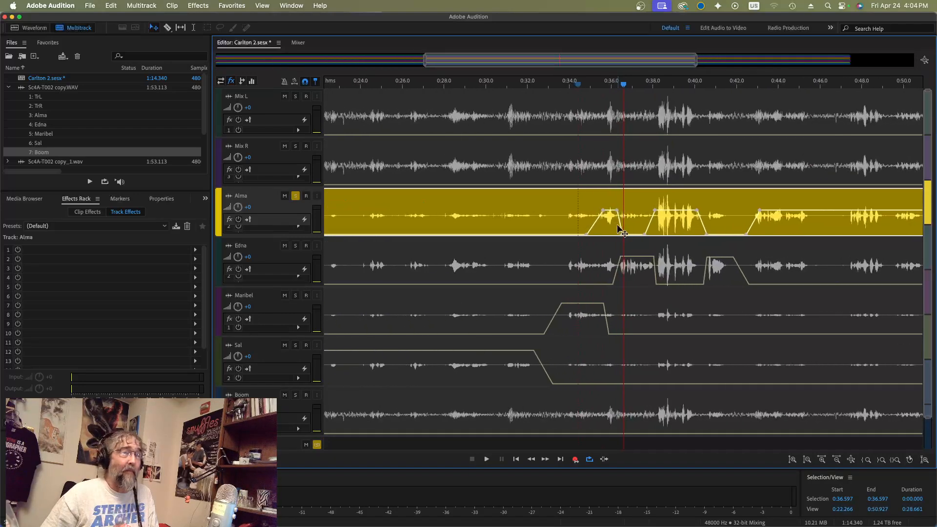
pyautogui.press('=')
pyautogui.press('=')
pyautogui.press('=')
pyautogui.press('=')
pyautogui.press('=')
pyautogui.press('=')
pyautogui.press('=')
pyautogui.press('=')
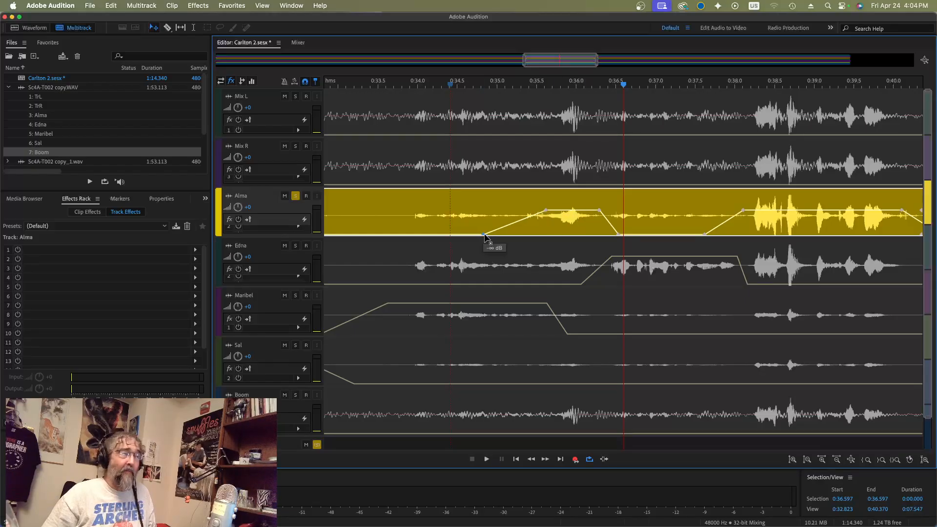
pyautogui.moveTo(484, 235); pyautogui.dragTo(526, 237)
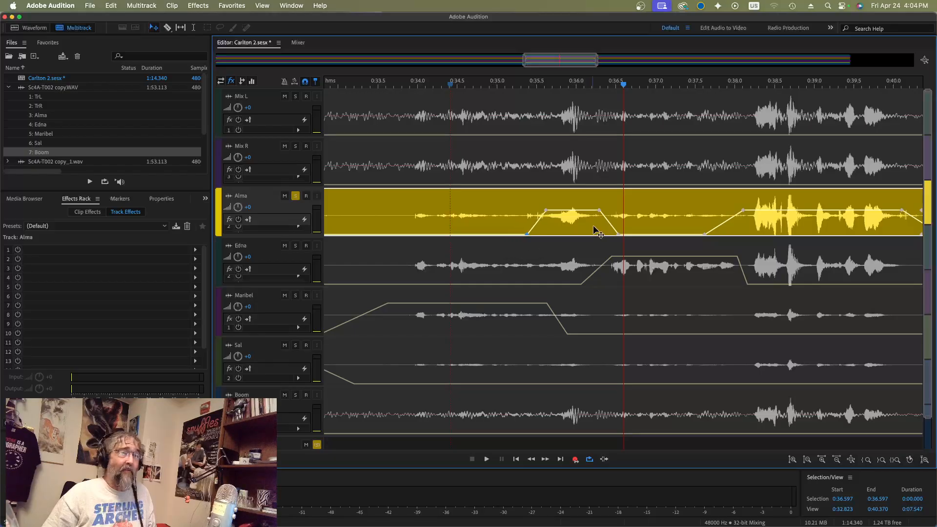
pyautogui.moveTo(620, 238); pyautogui.dragTo(617, 237)
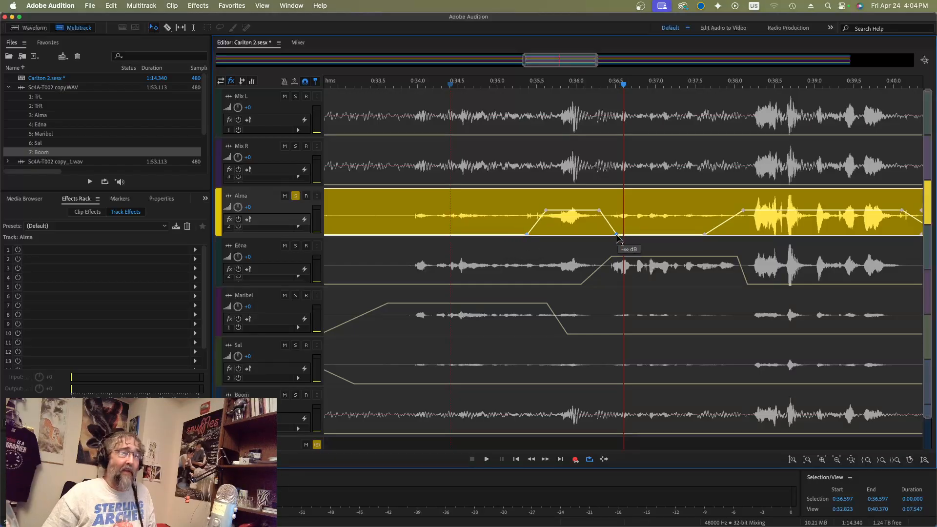
pyautogui.click(598, 211)
pyautogui.moveTo(595, 210); pyautogui.dragTo(593, 210)
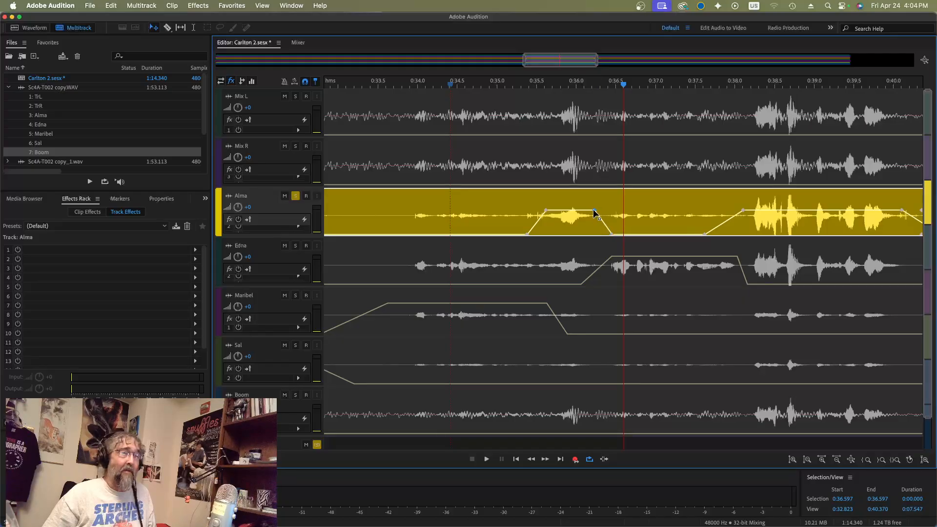
# Raise the volume of channel 3's short kept section around 0:36 slightly, playing it before and after the change
pyautogui.click(515, 87)
pyautogui.press('space')
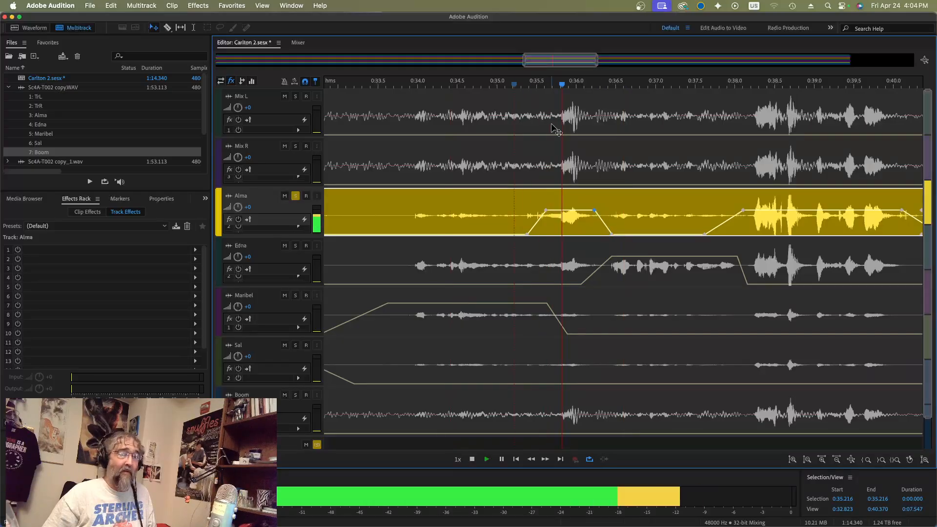
pyautogui.press('space')
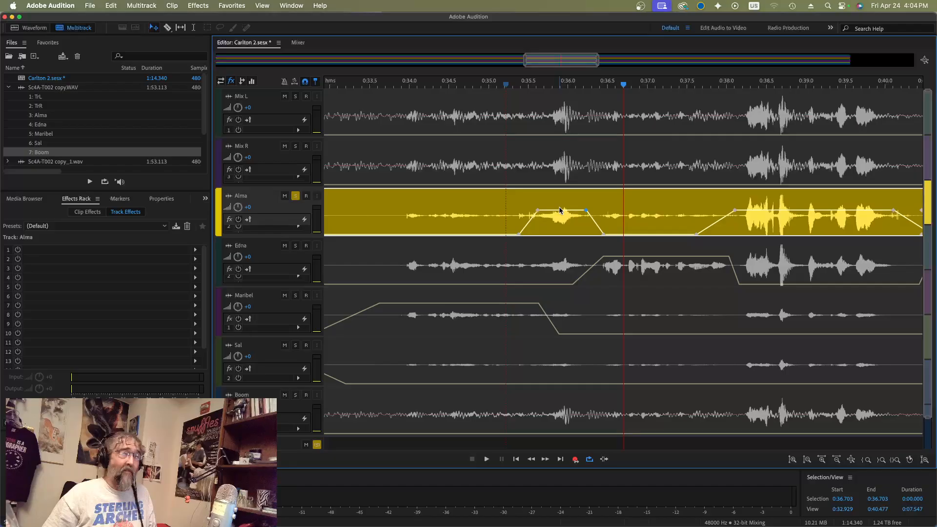
pyautogui.moveTo(558, 209); pyautogui.dragTo(559, 206)
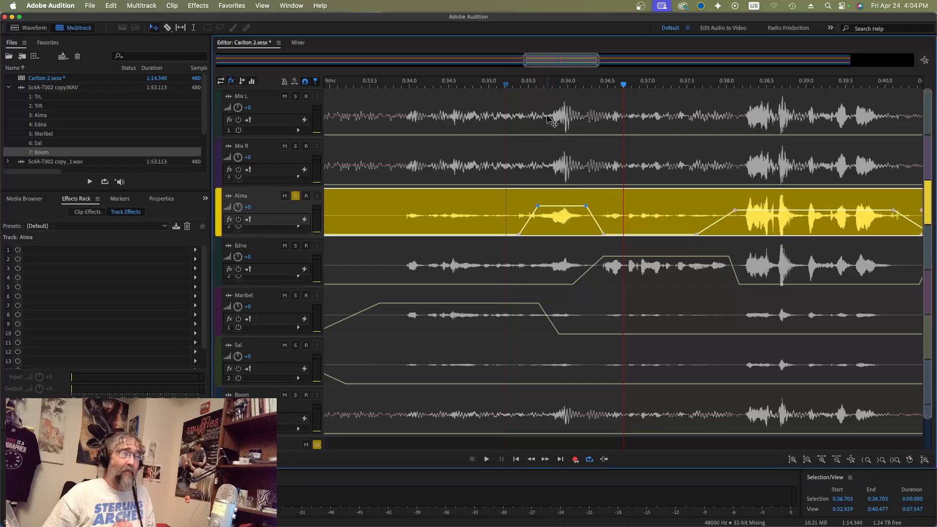
pyautogui.click(531, 88)
pyautogui.press('space')
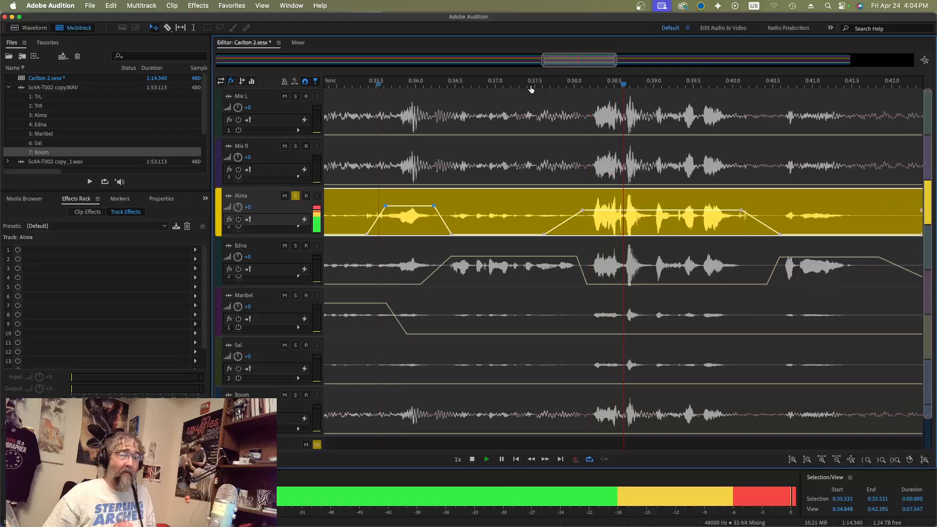
pyautogui.press('space')
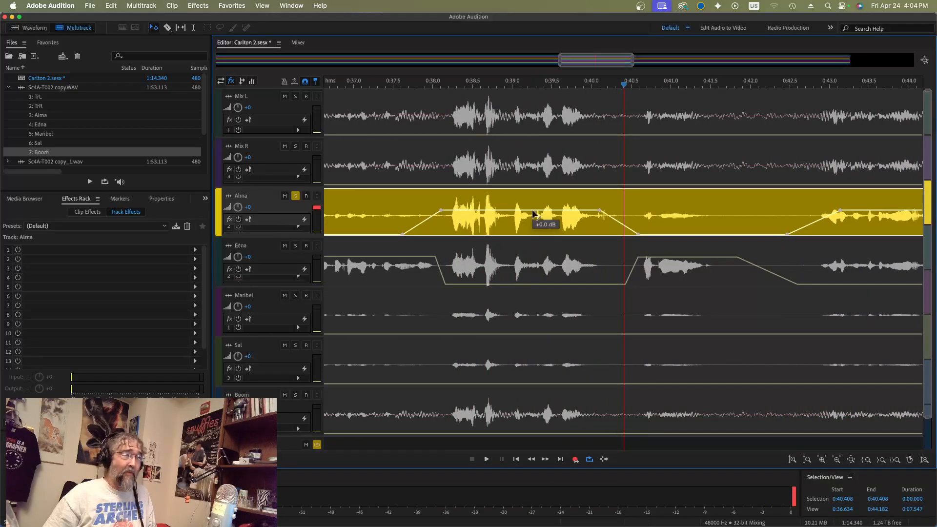
# Lower channel 3's volume between about 0:38 and 0:40 in two stages, playing the section after each adjustment
pyautogui.moveTo(533, 213); pyautogui.dragTo(533, 218)
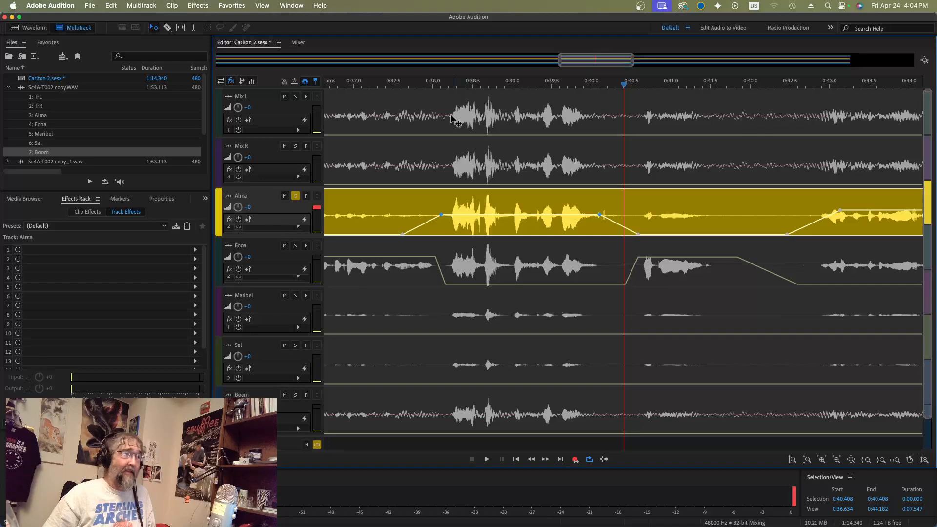
pyautogui.click(421, 85)
pyautogui.press('space')
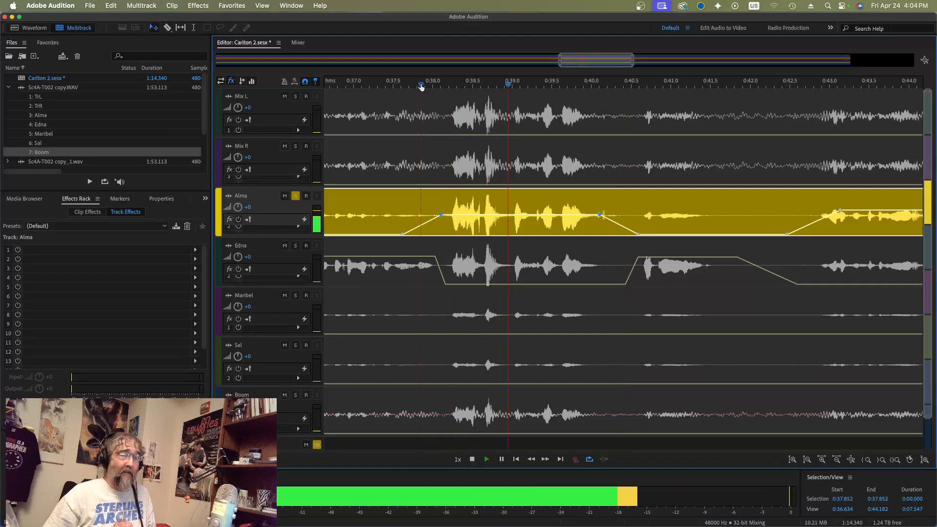
pyautogui.press('space')
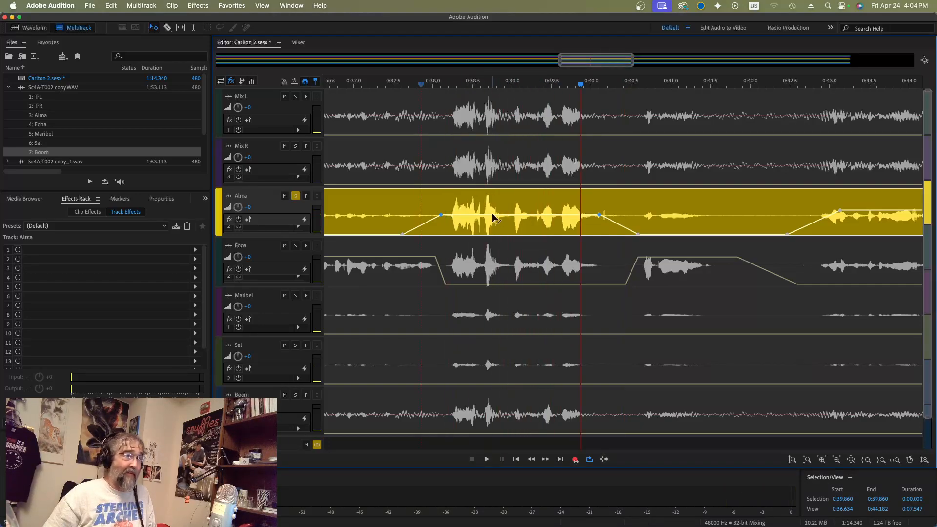
pyautogui.moveTo(493, 217); pyautogui.dragTo(493, 221)
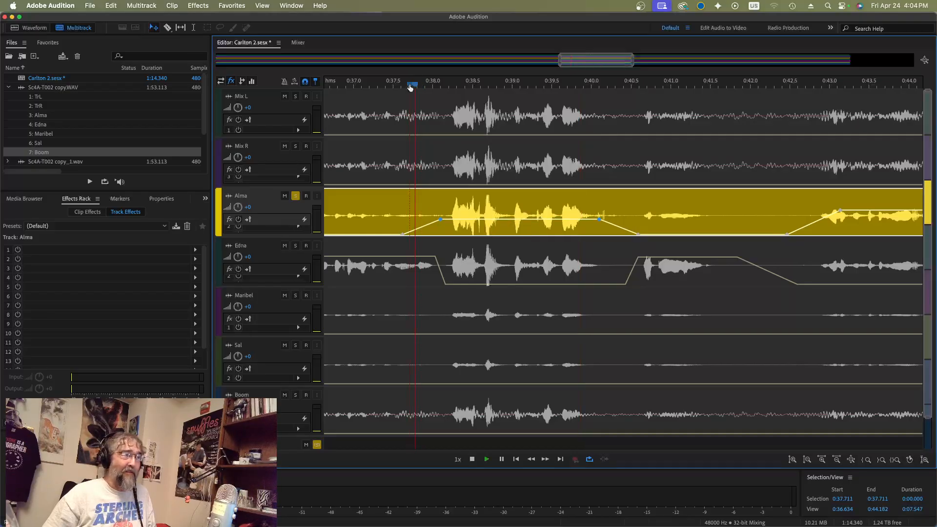
pyautogui.press('space')
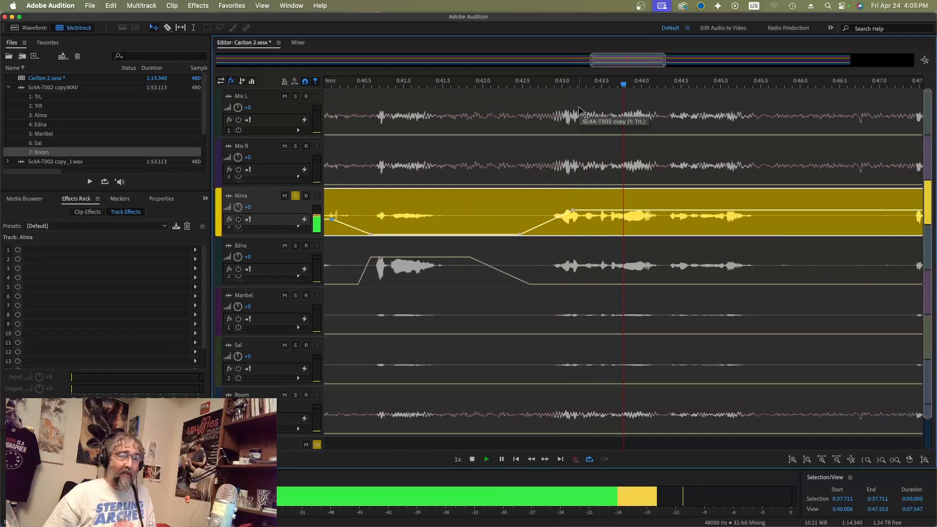
pyautogui.press('space')
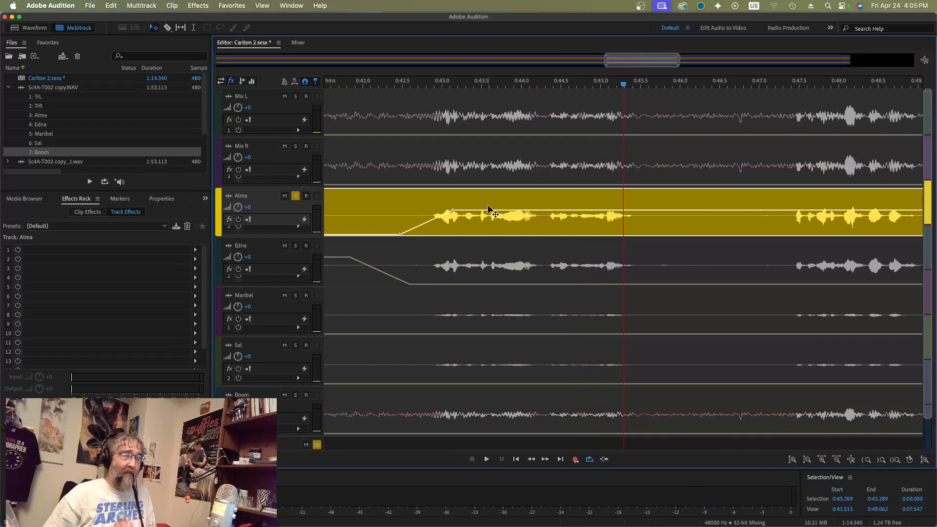
# Raise channel 3's volume from about 0:43 to the end, move the fade-in's upper keyframe to about 0:42.9, and play it
pyautogui.moveTo(488, 211); pyautogui.dragTo(488, 205)
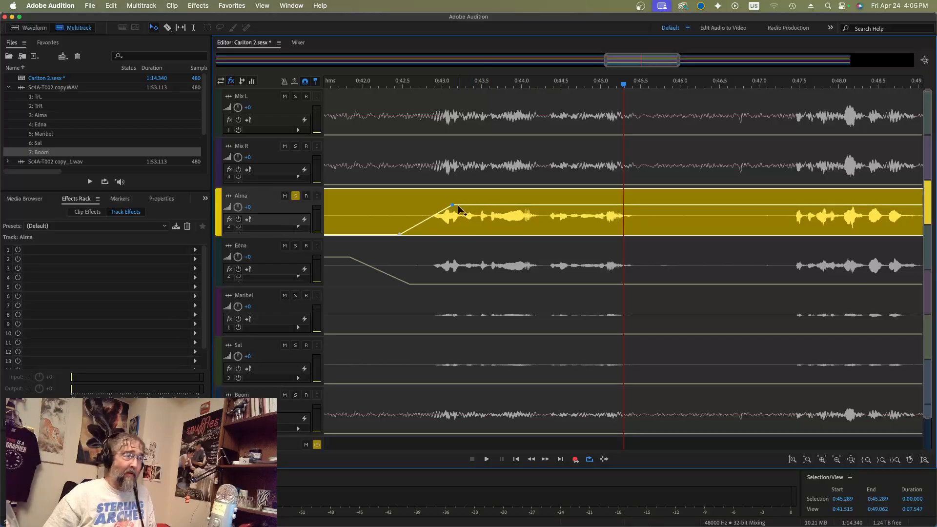
pyautogui.moveTo(454, 207); pyautogui.dragTo(437, 207)
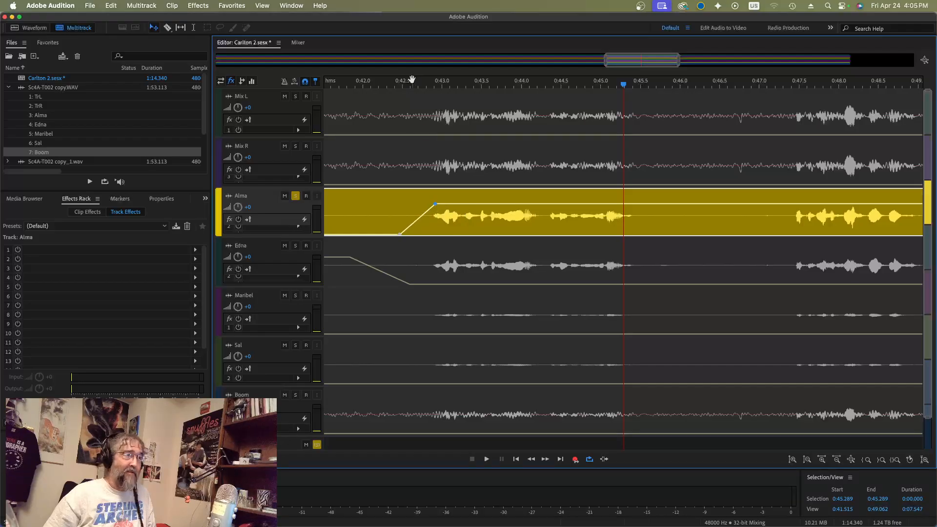
pyautogui.click(410, 84)
pyautogui.press('space')
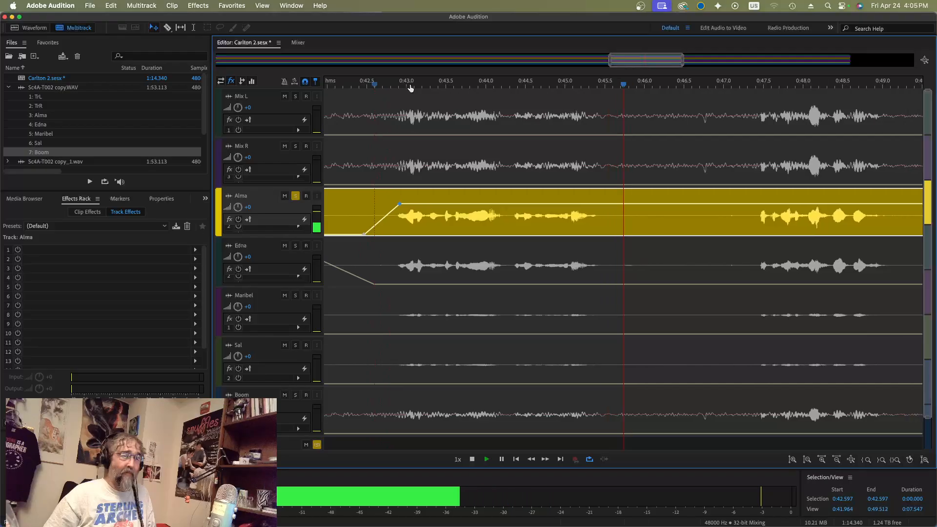
pyautogui.press('space')
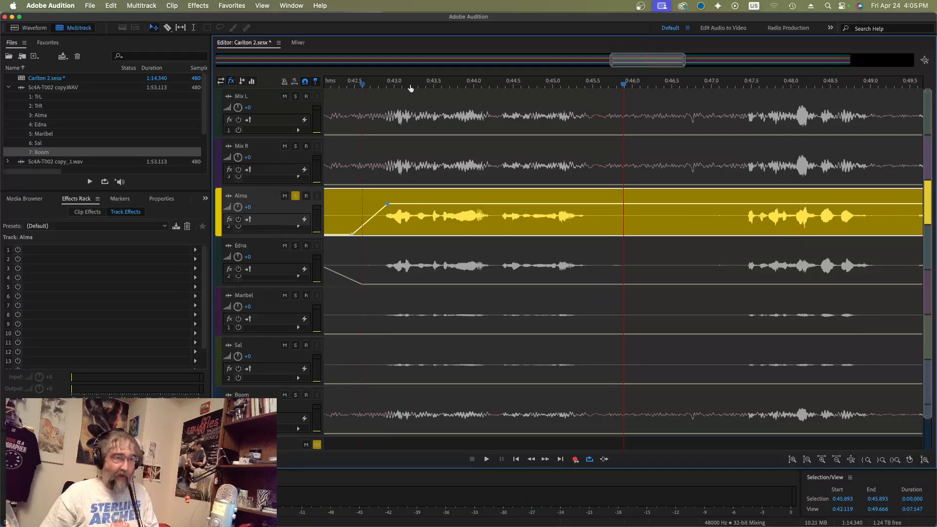
# Unsolo the channel 3 track and play the combined mix from the session start to about 0:46
pyautogui.press('\\')
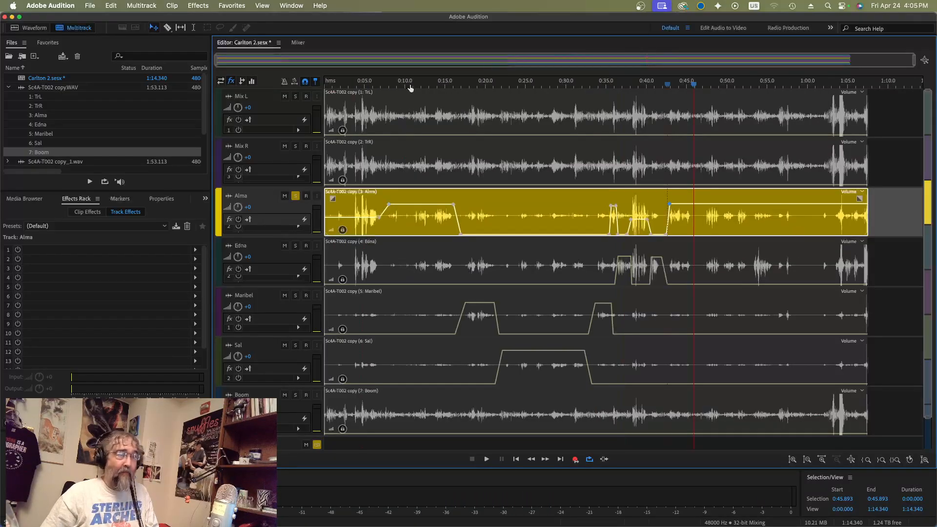
pyautogui.click(296, 197)
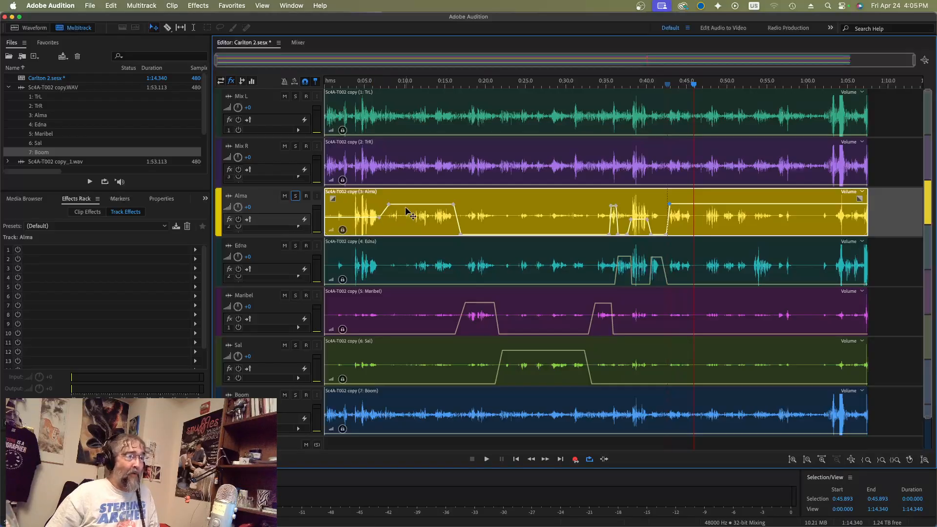
pyautogui.click(330, 87)
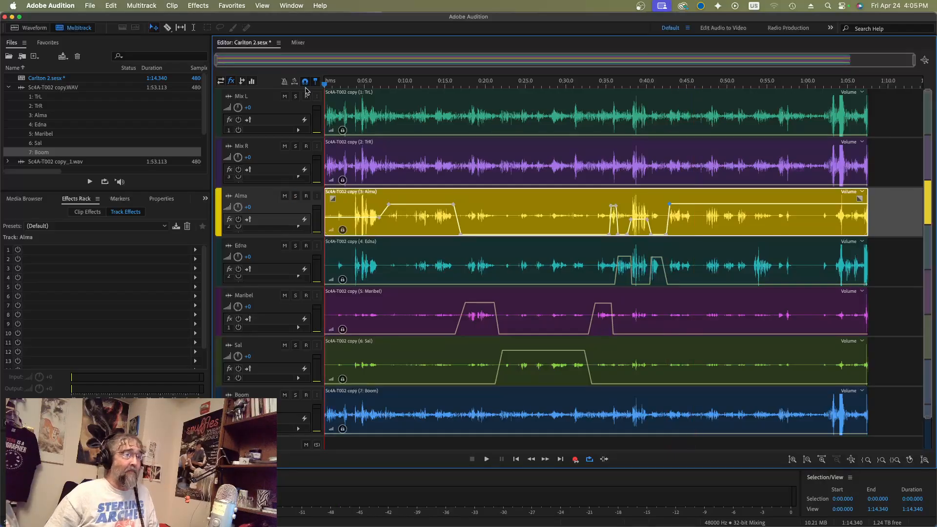
pyautogui.press('space')
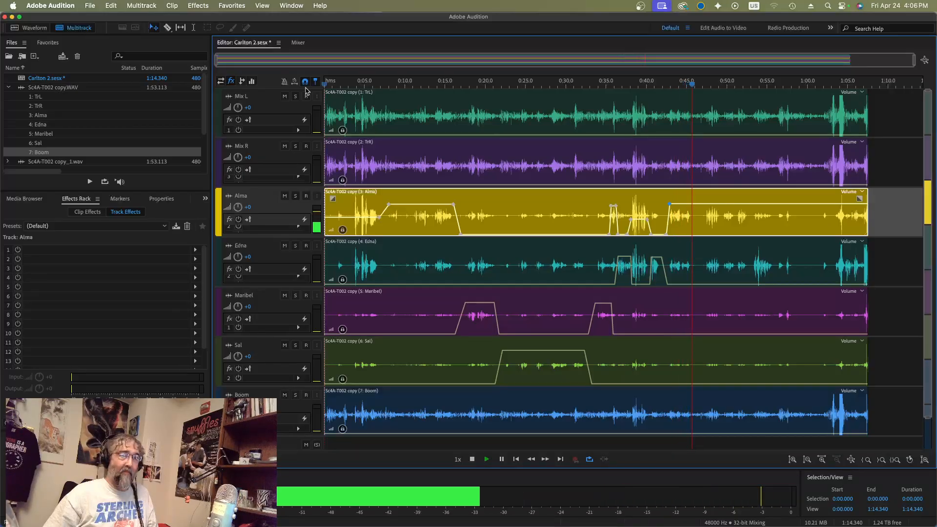
pyautogui.press('space')
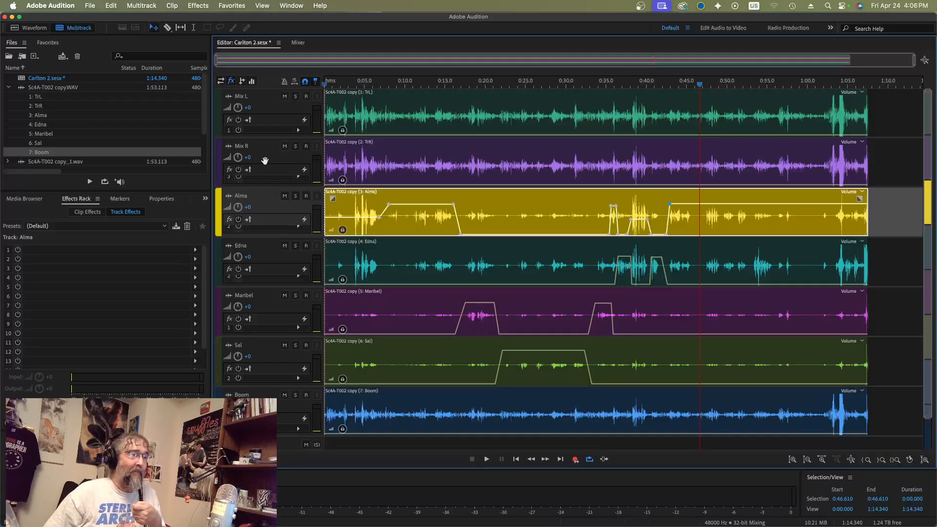
pyautogui.click(395, 180)
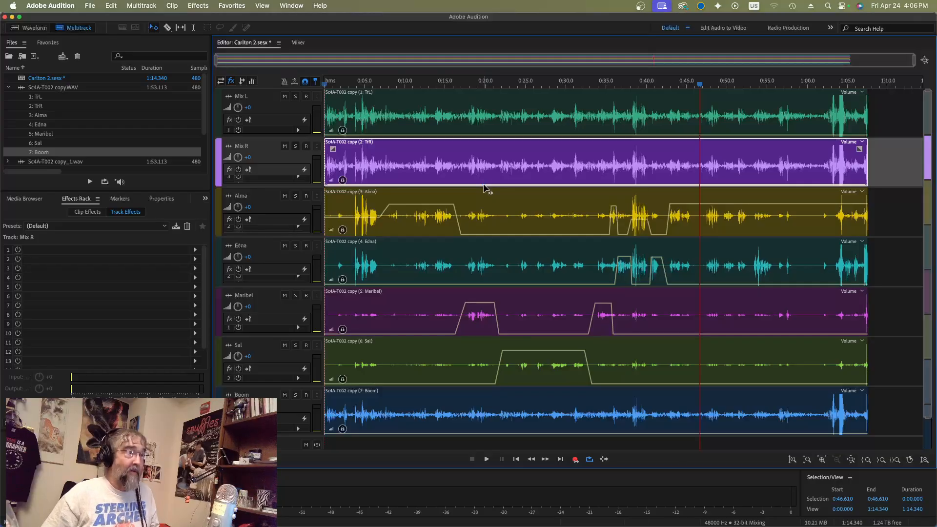
# Raise the volume envelopes of the Mix R and Mix L clips from silence to an audible level
pyautogui.moveTo(485, 188); pyautogui.dragTo(490, 163)
pyautogui.click(503, 125)
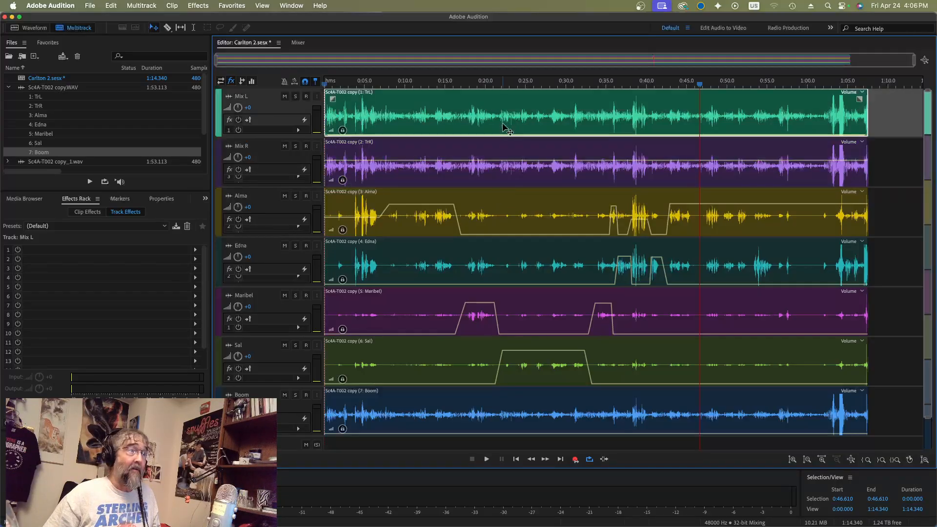
pyautogui.moveTo(503, 135); pyautogui.dragTo(503, 115)
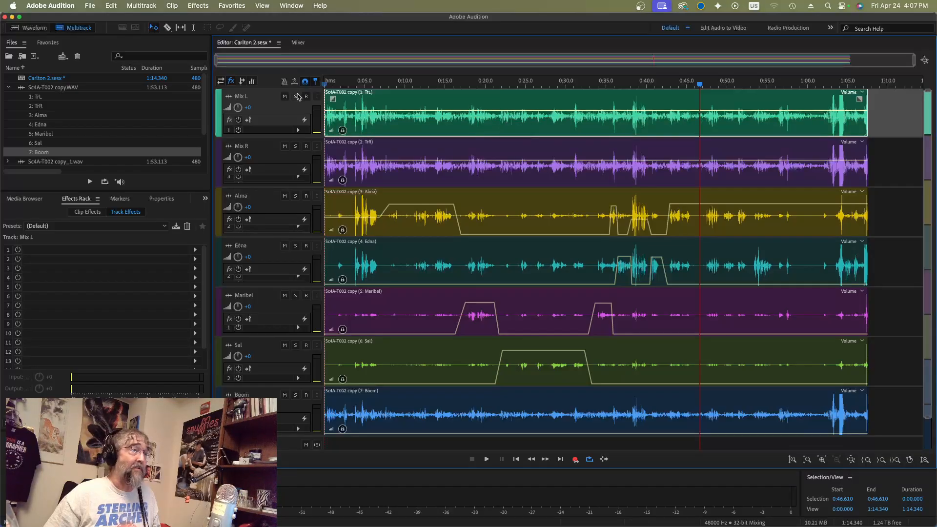
# Solo the Mix L and Mix R tracks and play them from about 0:03 to 0:46
pyautogui.click(295, 97)
pyautogui.click(296, 146)
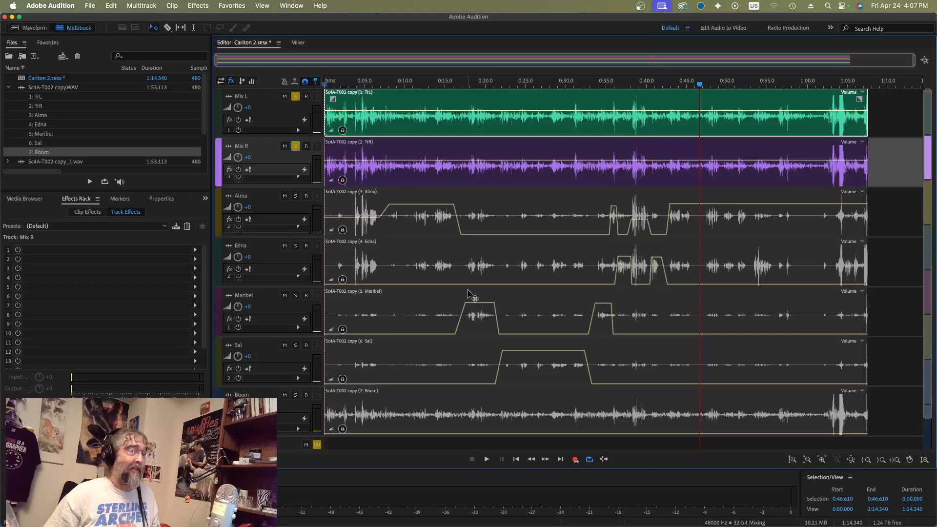
pyautogui.click(351, 86)
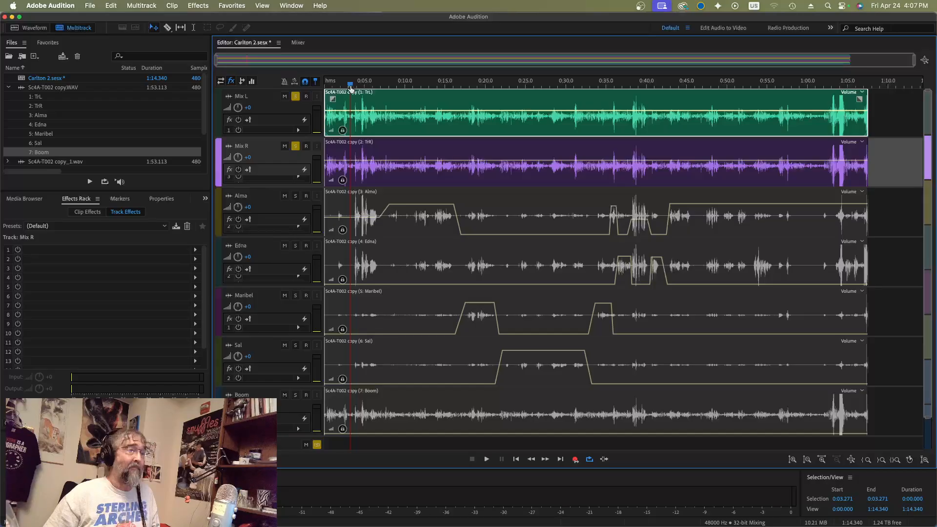
pyautogui.press('space')
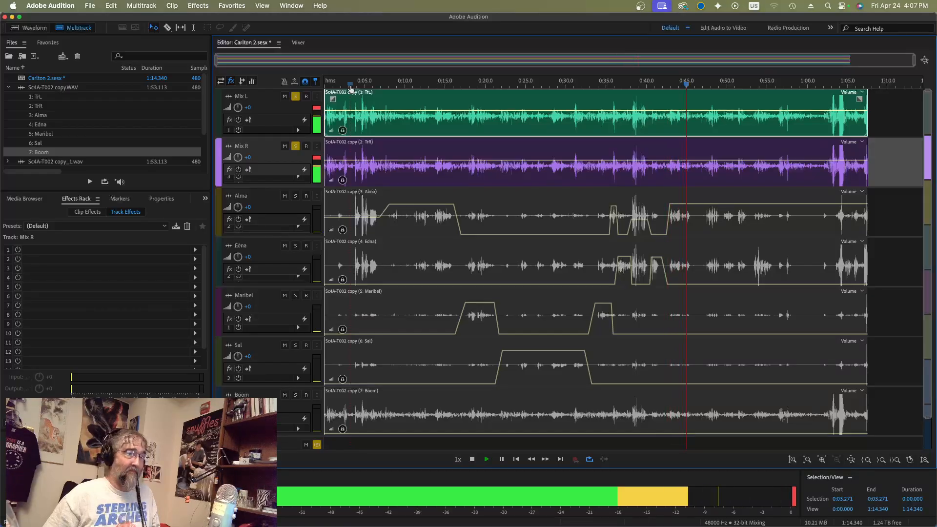
pyautogui.press('space')
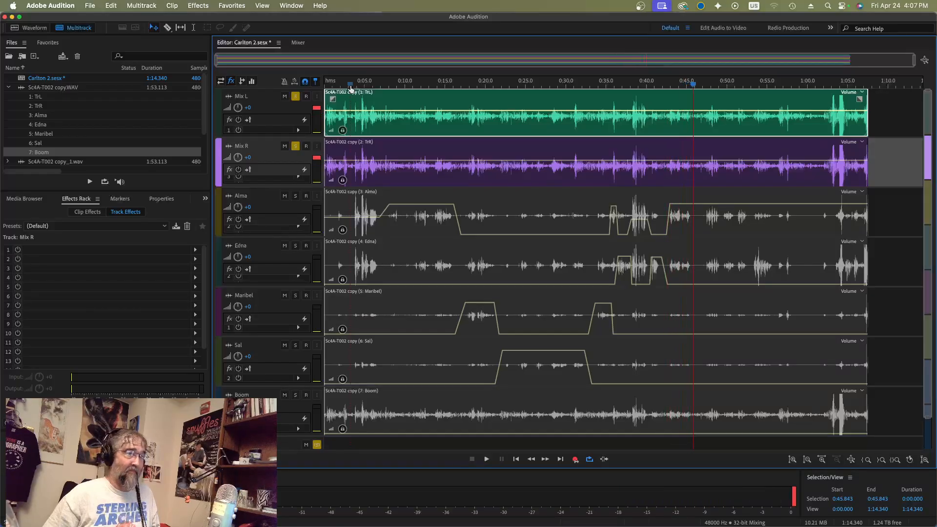
# Unsolo the Mix R and Mix L tracks and lower both clips' volume envelopes fully to silence
pyautogui.click(295, 147)
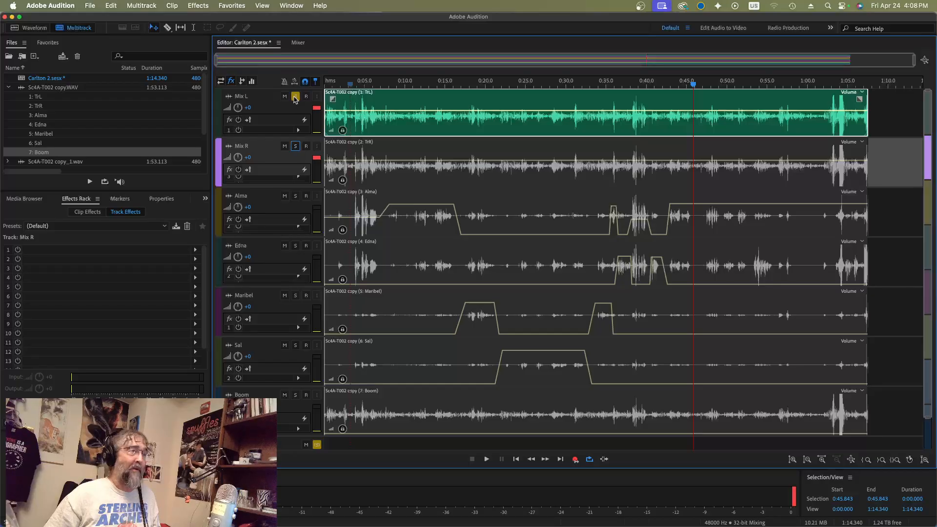
pyautogui.click(295, 96)
pyautogui.click(545, 162)
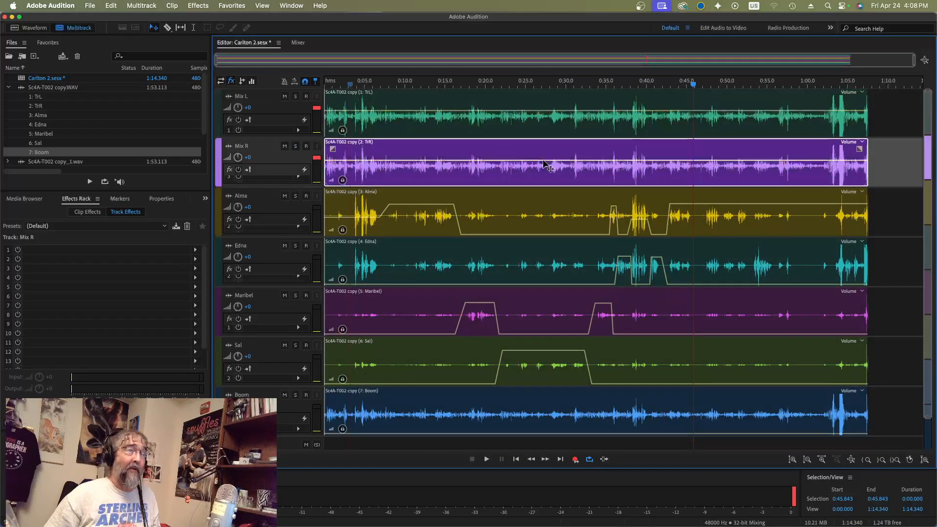
pyautogui.moveTo(543, 160); pyautogui.dragTo(543, 189)
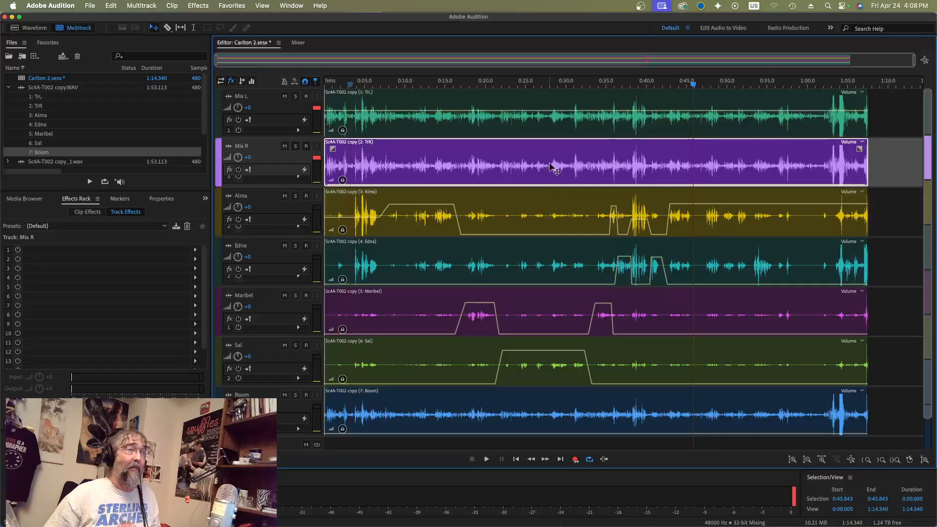
pyautogui.click(552, 111)
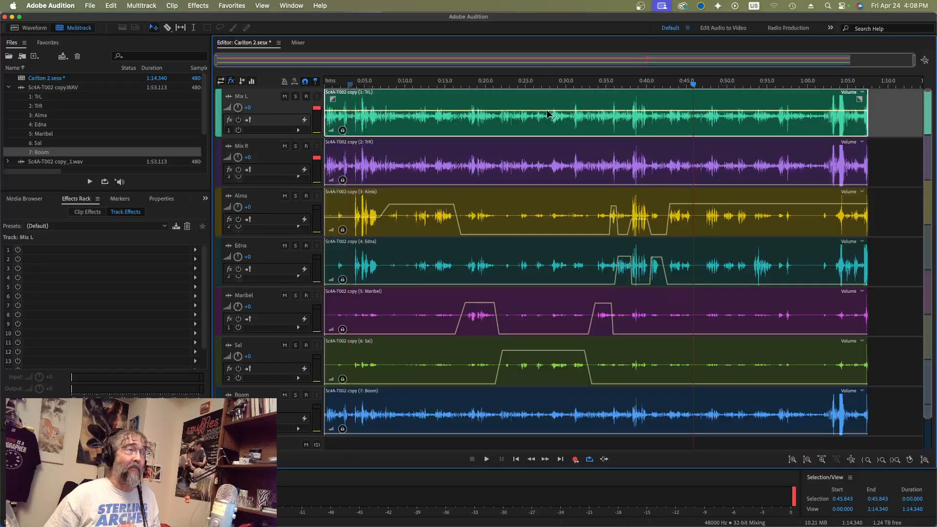
pyautogui.moveTo(547, 114); pyautogui.dragTo(547, 142)
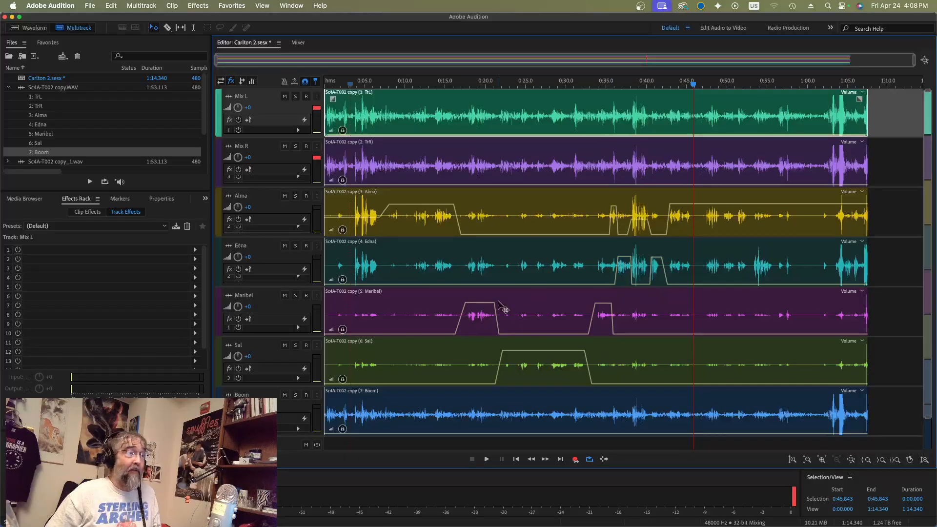
# Raise the Boom clip's volume to 0 dB, solo its track and play it from about 0:02 to 0:46
pyautogui.click(343, 85)
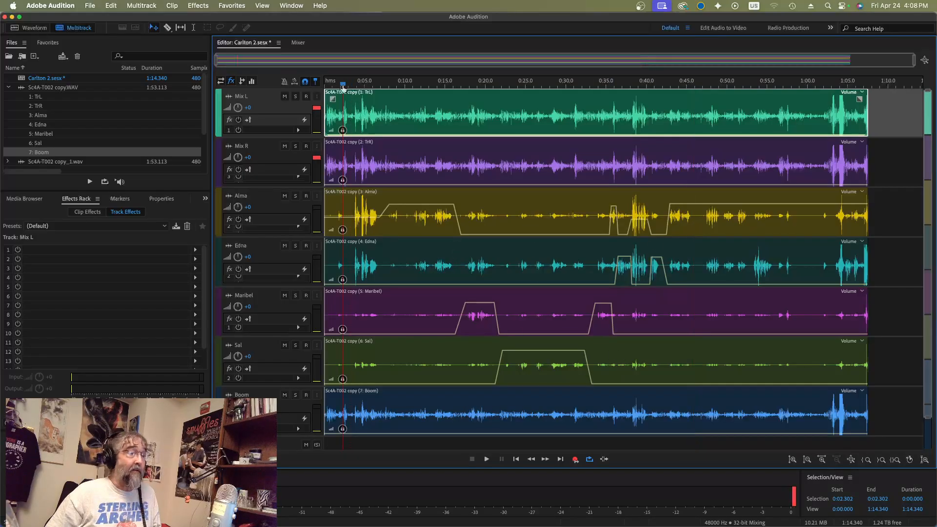
pyautogui.click(416, 434)
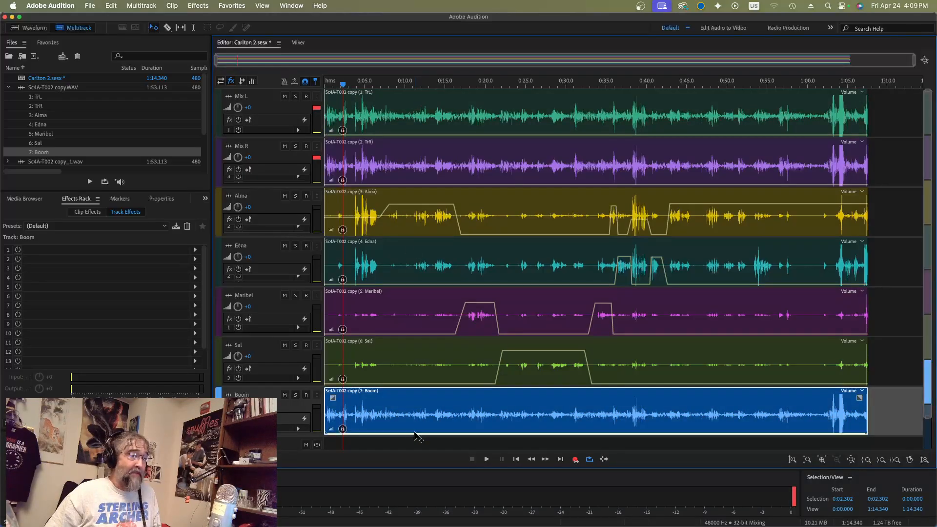
pyautogui.moveTo(418, 436); pyautogui.dragTo(420, 413)
pyautogui.click(296, 395)
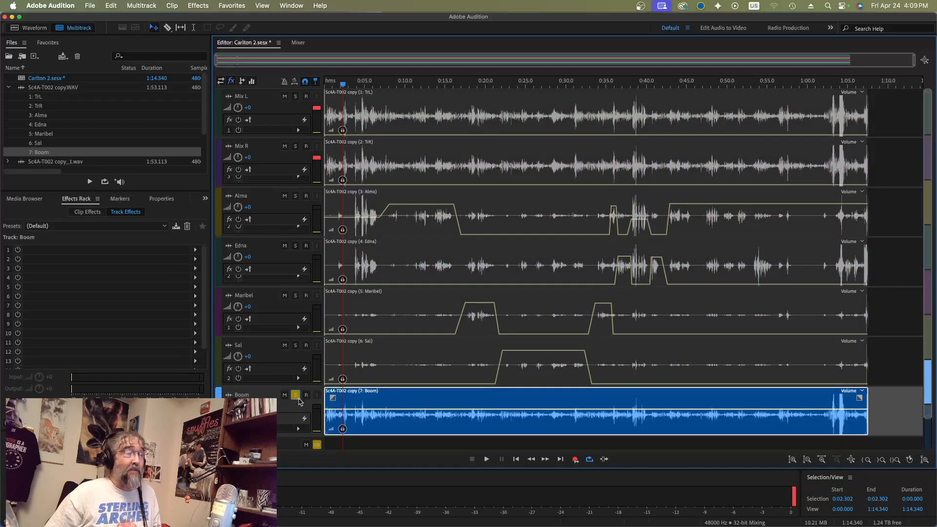
pyautogui.press('space')
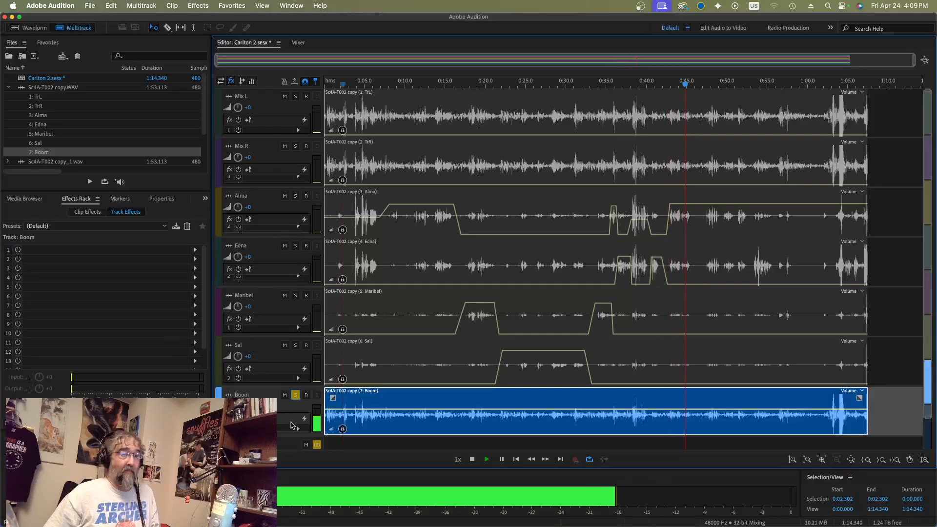
pyautogui.press('space')
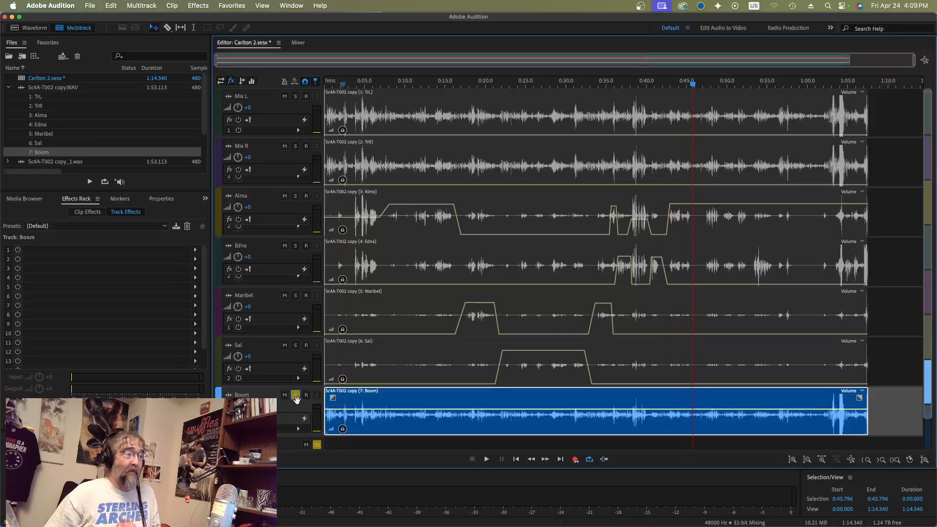
# Unsolo the Boom track and lower its clip's volume to a quiet background level just above silence
pyautogui.click(296, 397)
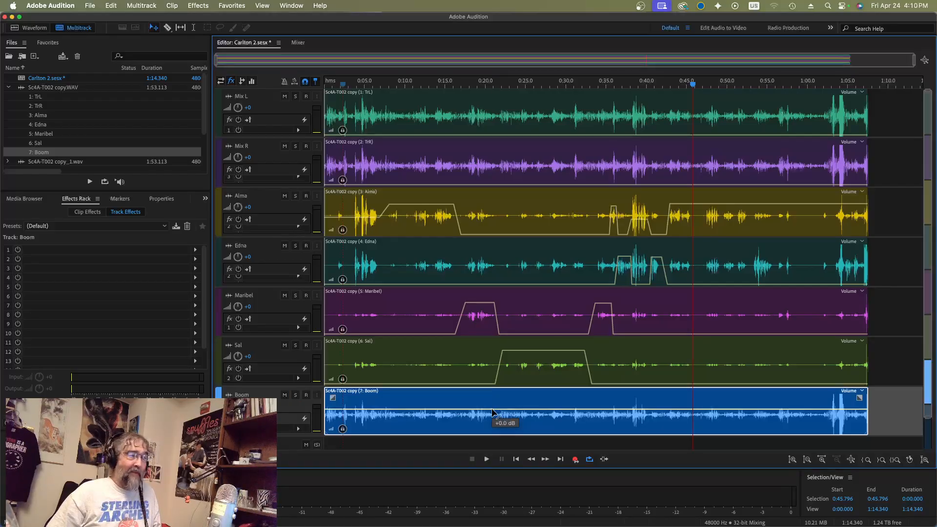
pyautogui.moveTo(492, 411); pyautogui.dragTo(495, 427)
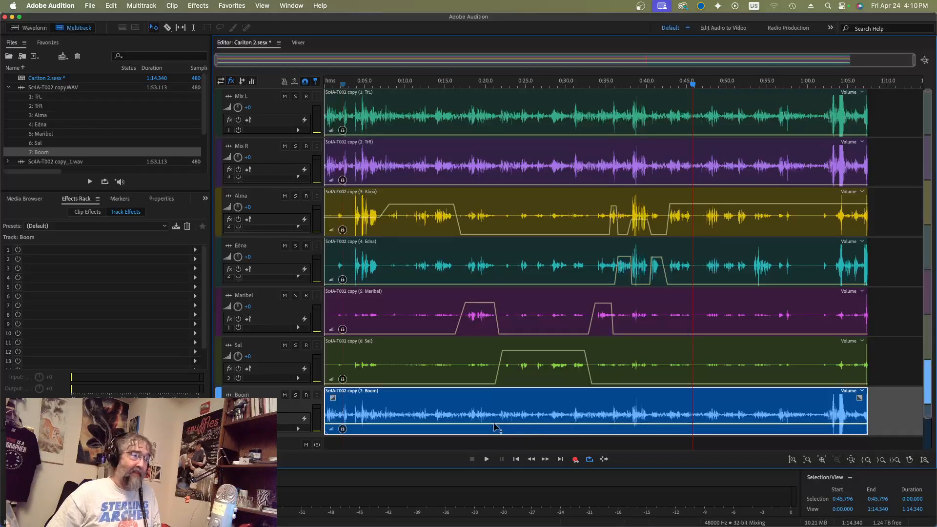
# Play the combined mix from about 0:07 to 0:25 and save the session
pyautogui.click(382, 86)
pyautogui.press('space')
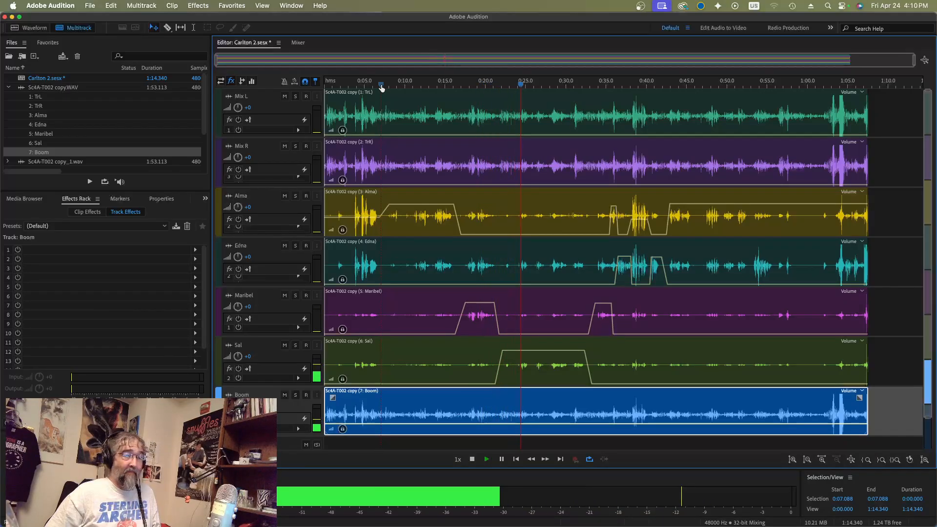
pyautogui.press('space')
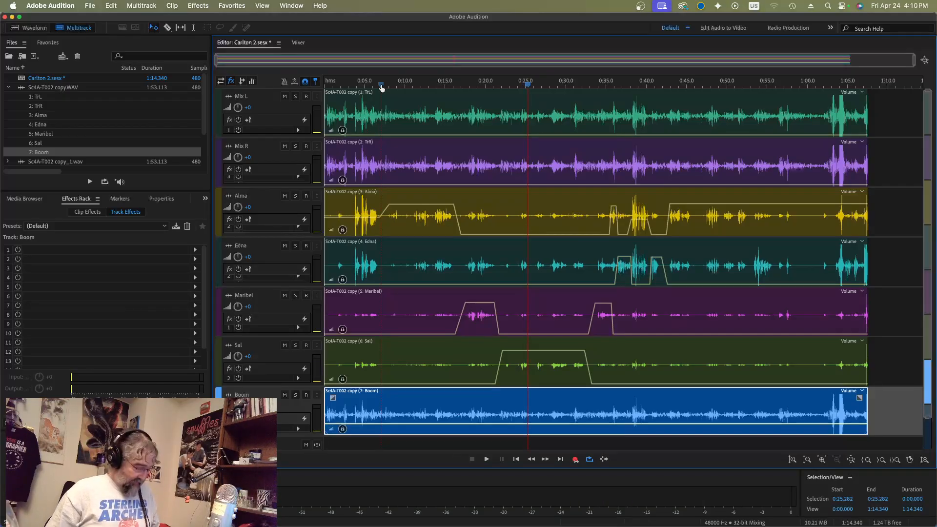
pyautogui.press('super+s')
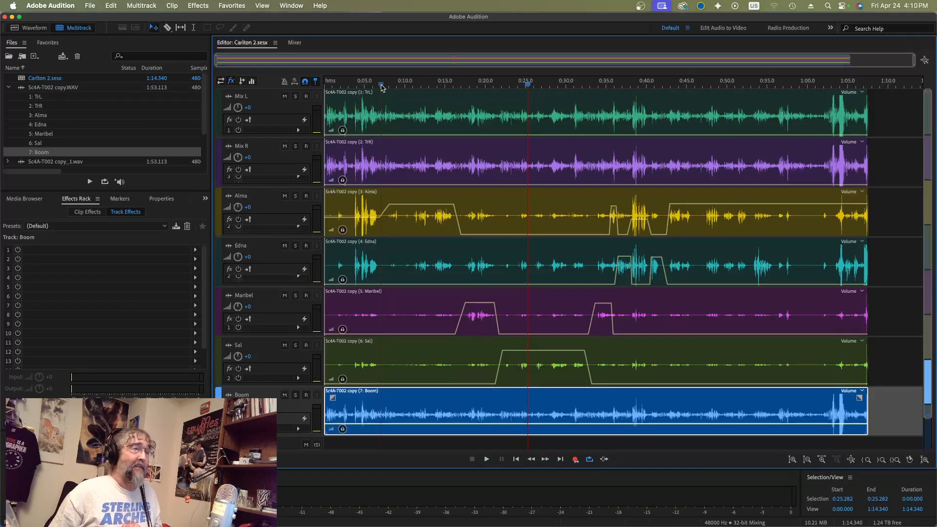